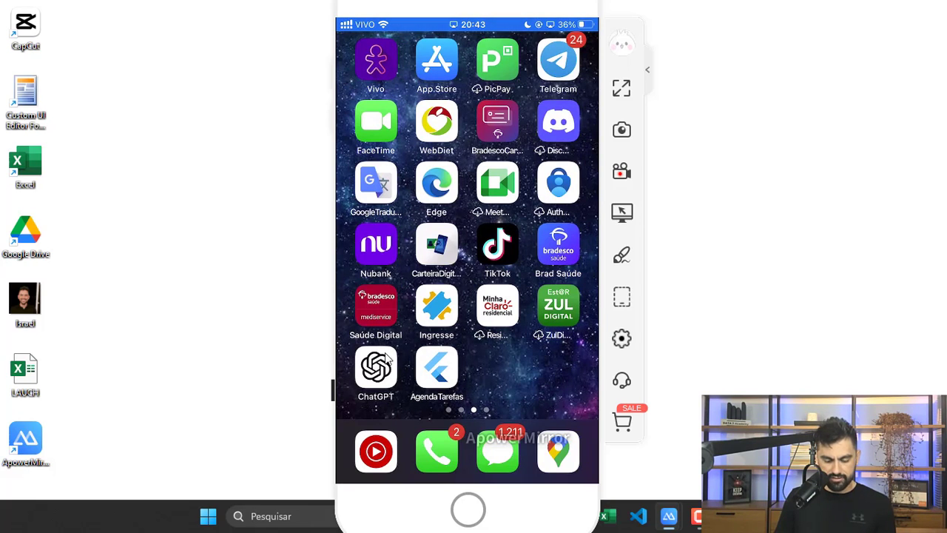
Step: Launch the AgendaTarefas app on the mirrored phone to show the empty 31 May 2023 list
click(453, 370)
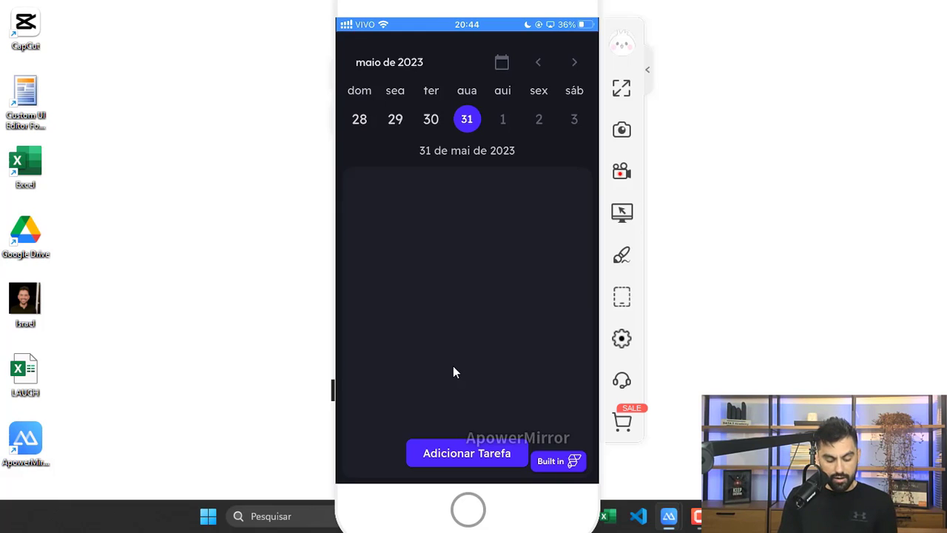
Step: Add a new task titled 'ir para academia'
click(474, 459)
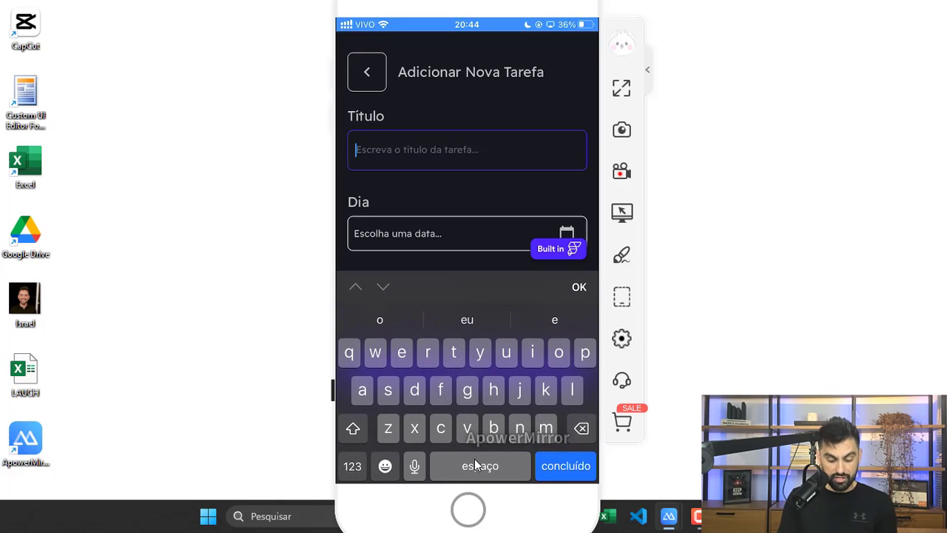
text(ir par)
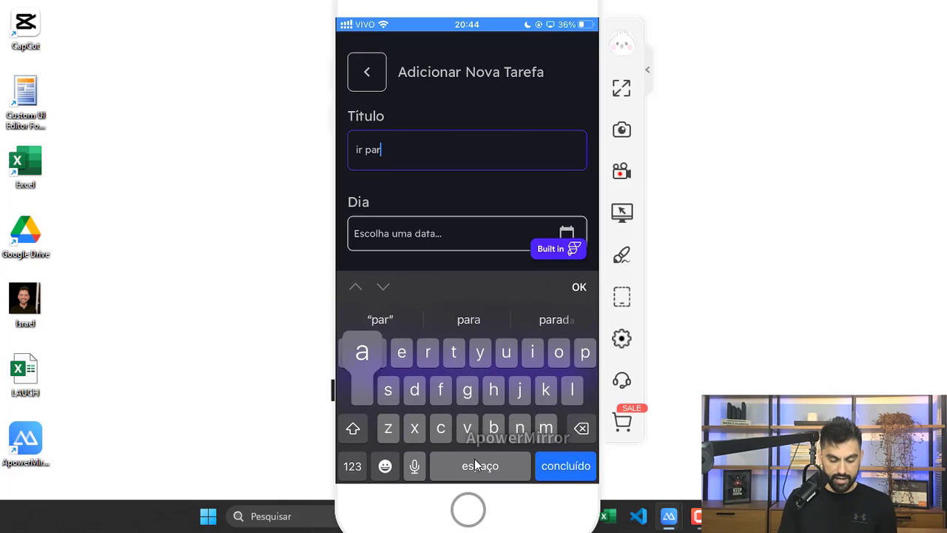
text(a academia)
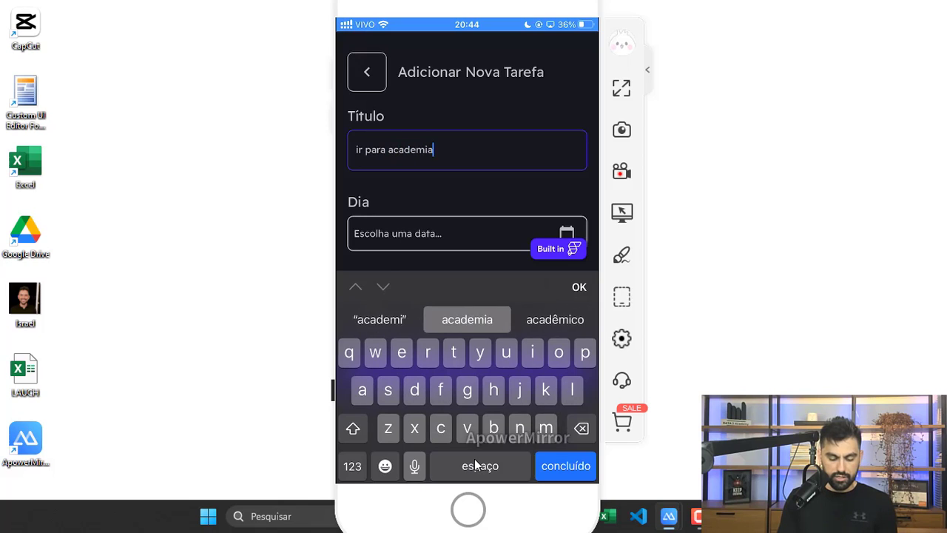
key(Return)
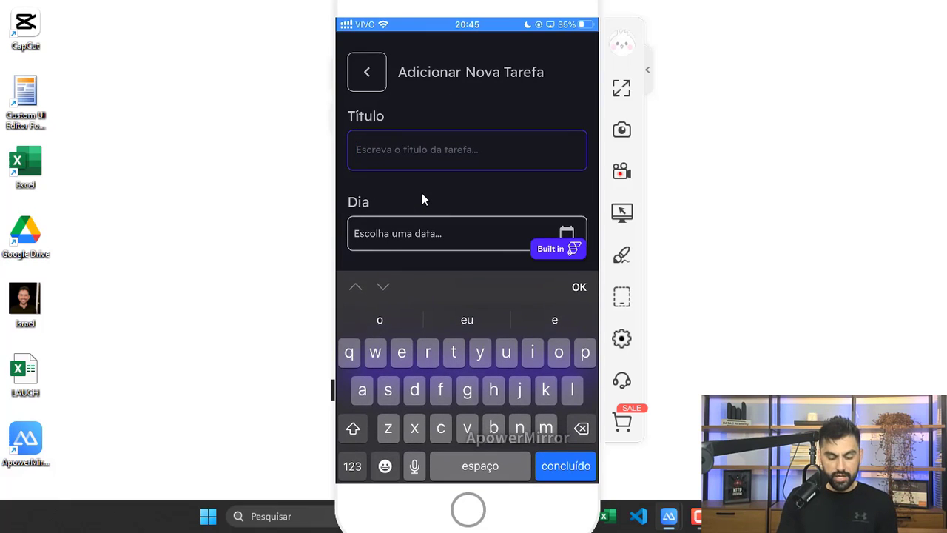
Step: Title the second task 'ir para casa', correcting the 'cada' typo
text(ir para ca)
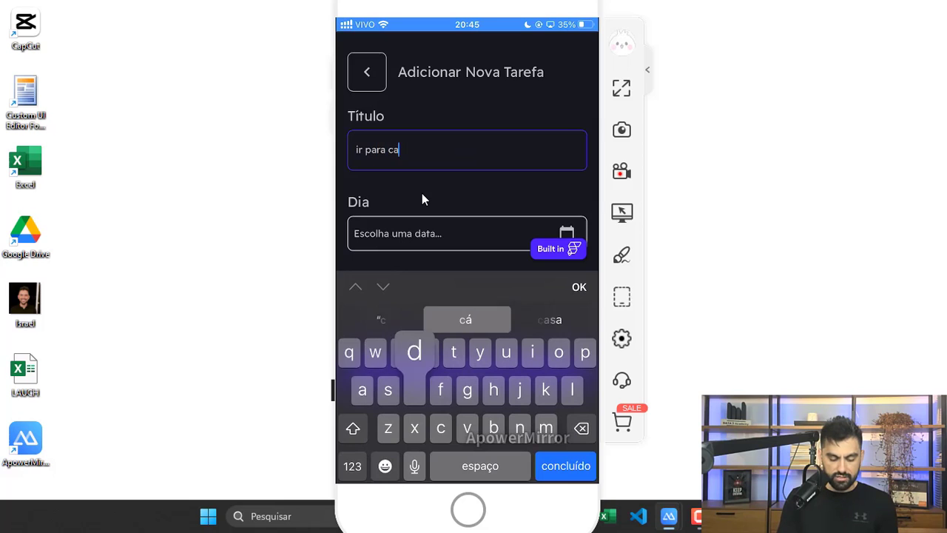
text(da)
key(BackSpace)
key(BackSpace)
text(sa)
key(Return)
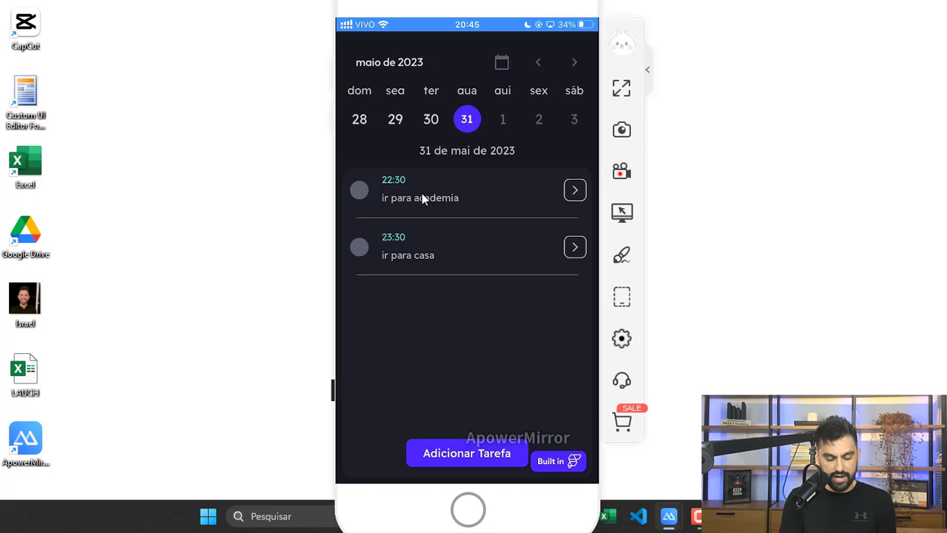
Step: Edit the 'ir para academia' task title to 'ir para mc donalds' and save it
click(424, 197)
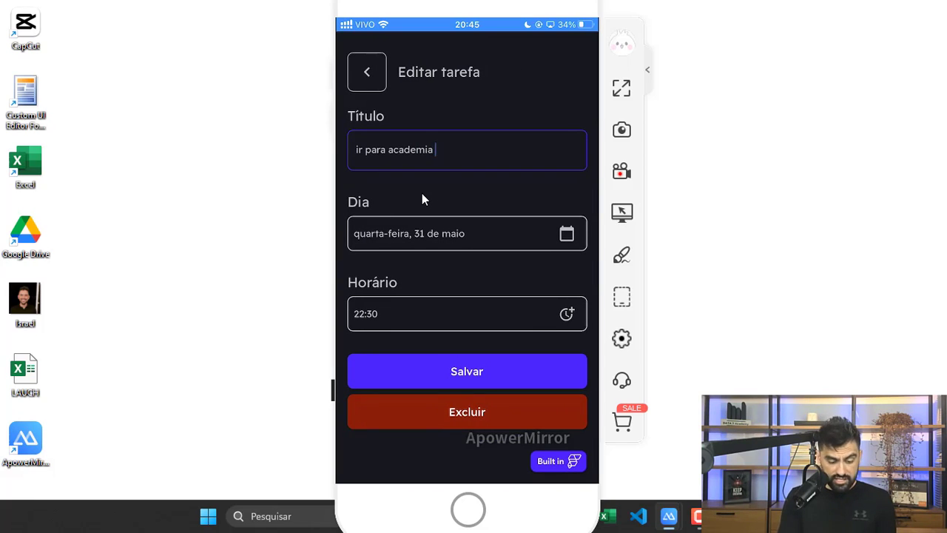
key(BackSpace)
key(BackSpace)
key(BackSpace)
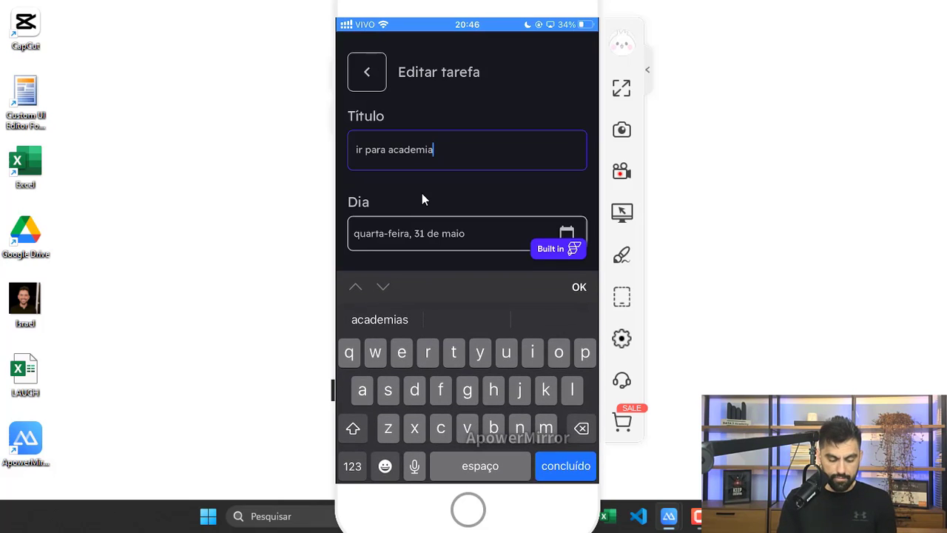
key(BackSpace)
key(BackSpace)
key(BackSpace)
key(BackSpace)
key(BackSpace)
key(BackSpace)
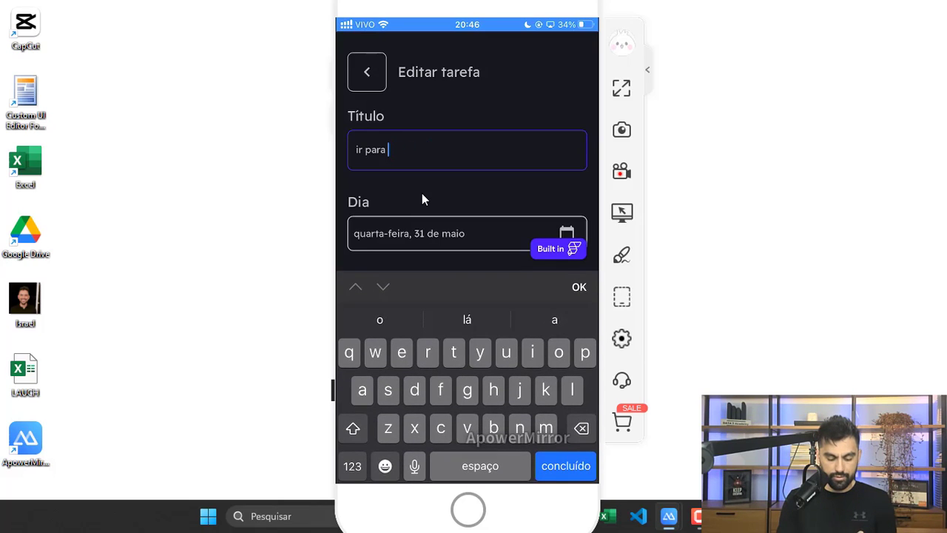
text(mc so)
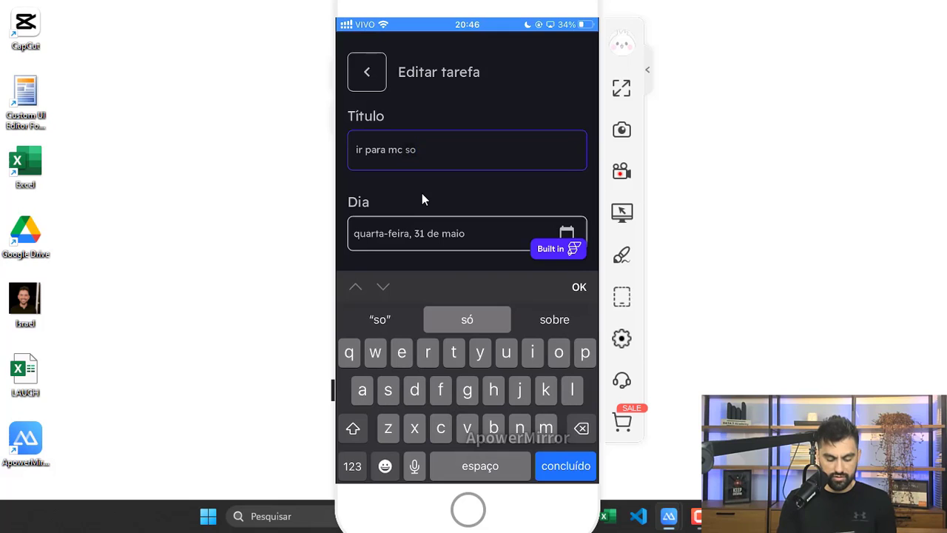
key(BackSpace)
key(BackSpace)
text(donalds)
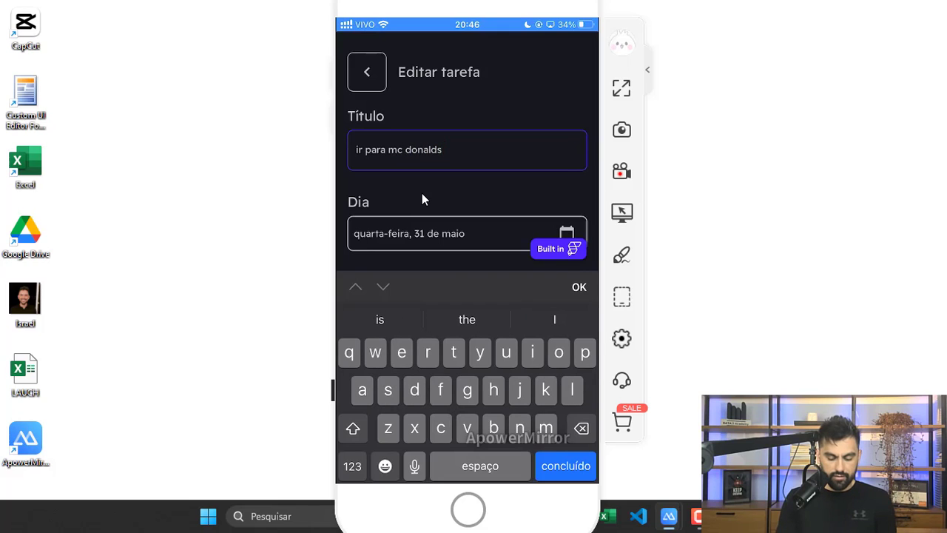
key(Return)
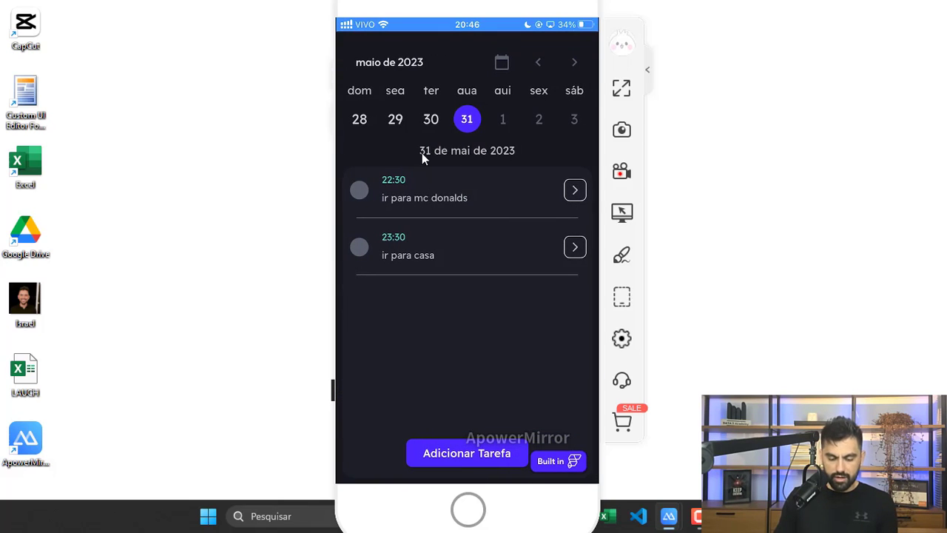
Step: Mark 'ir para mc donalds' as completed and delete the 'ir para casa' task
click(481, 198)
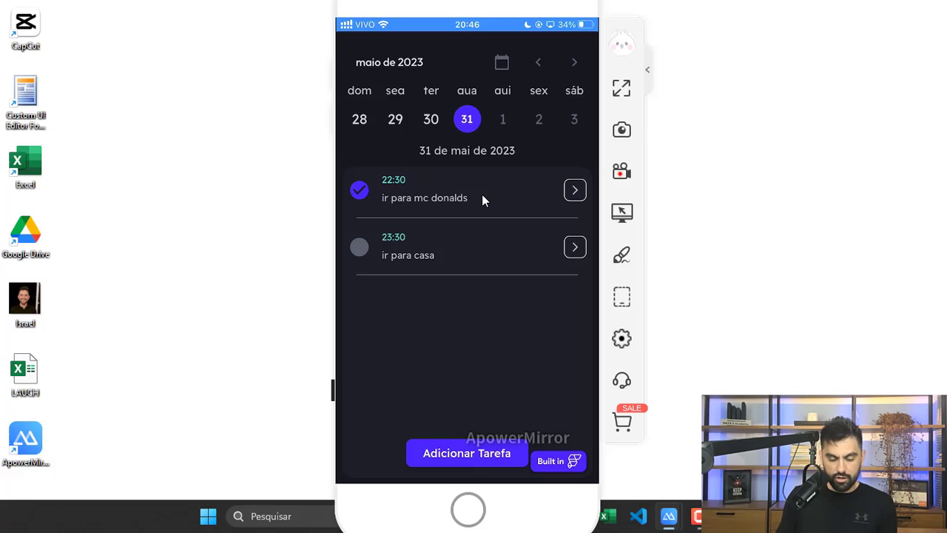
click(424, 248)
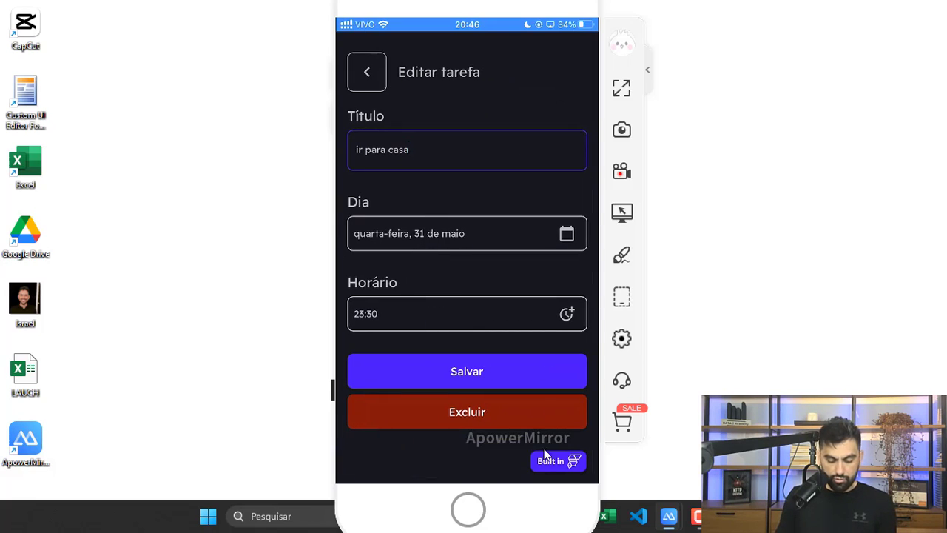
click(474, 416)
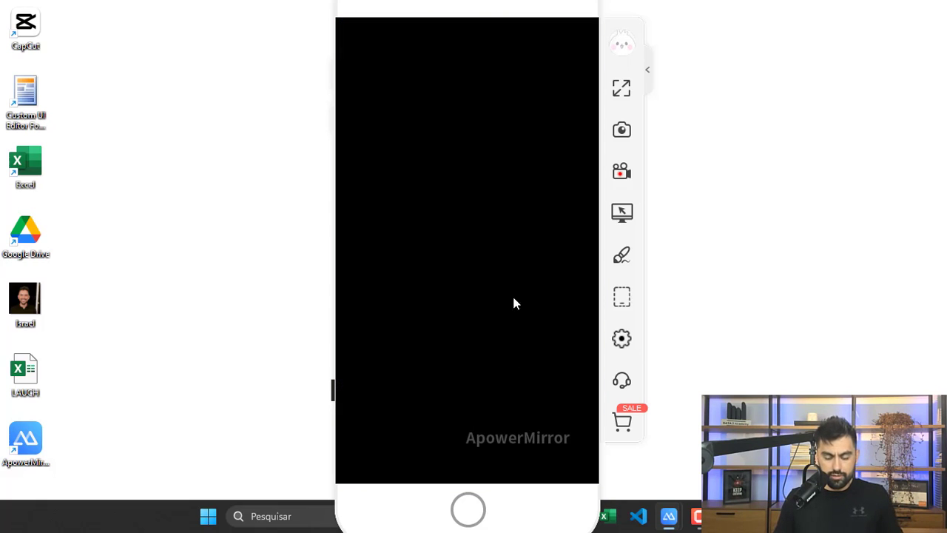
Step: Close ApowerMirror completely by choosing 'Sair do programa' and confirming with OK
drag(361, 16, 353, 55)
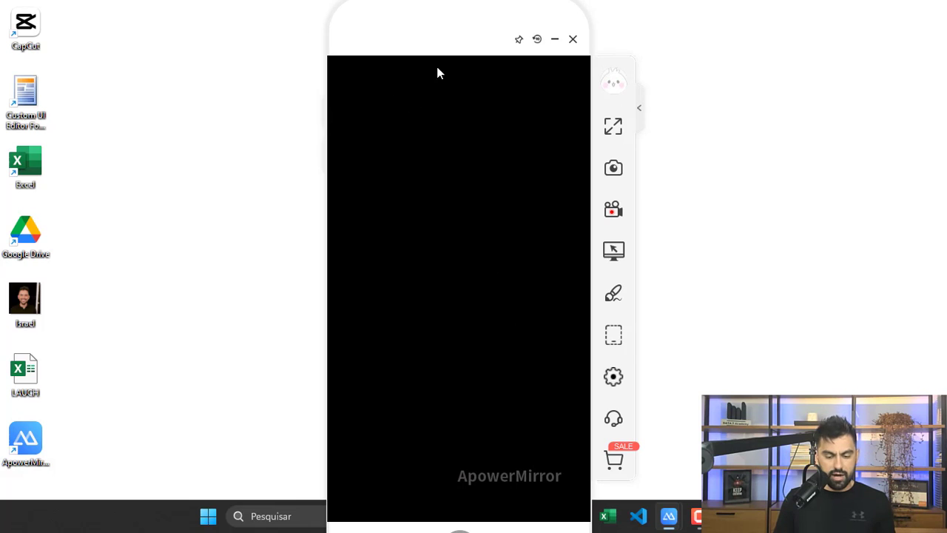
click(572, 39)
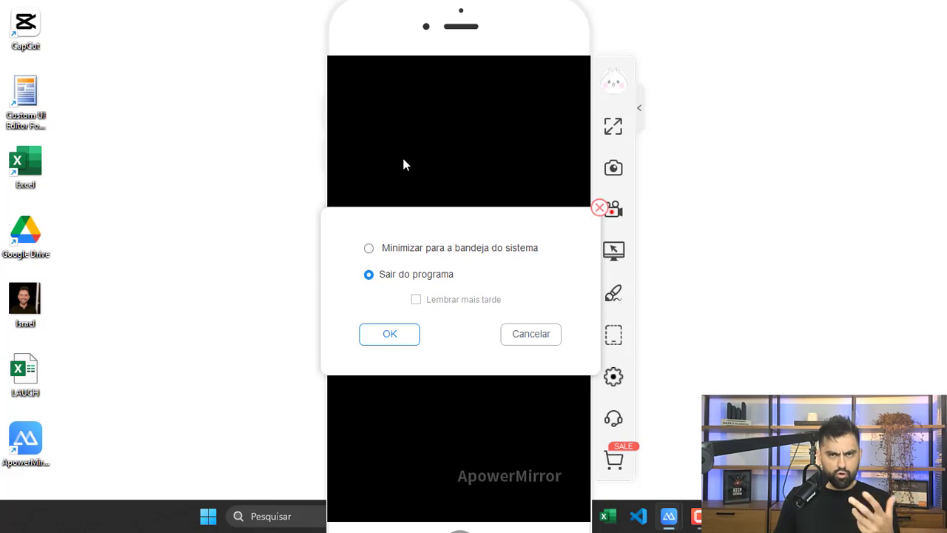
click(387, 334)
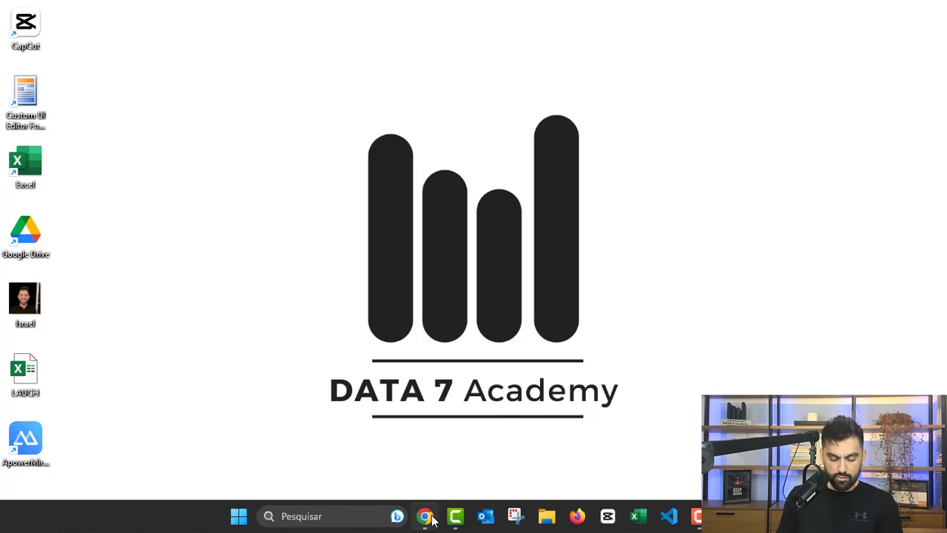
Step: Bring up Chrome on flutterflow.io and open the FlutterFlow Sign In page in a new tab
mouse_move(425, 516)
click(456, 439)
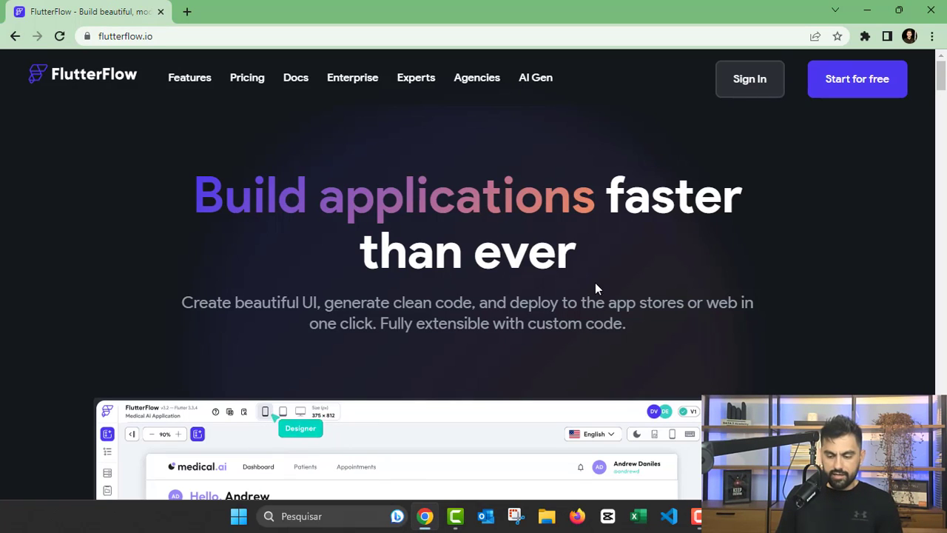
scroll(603, 292, down, 5)
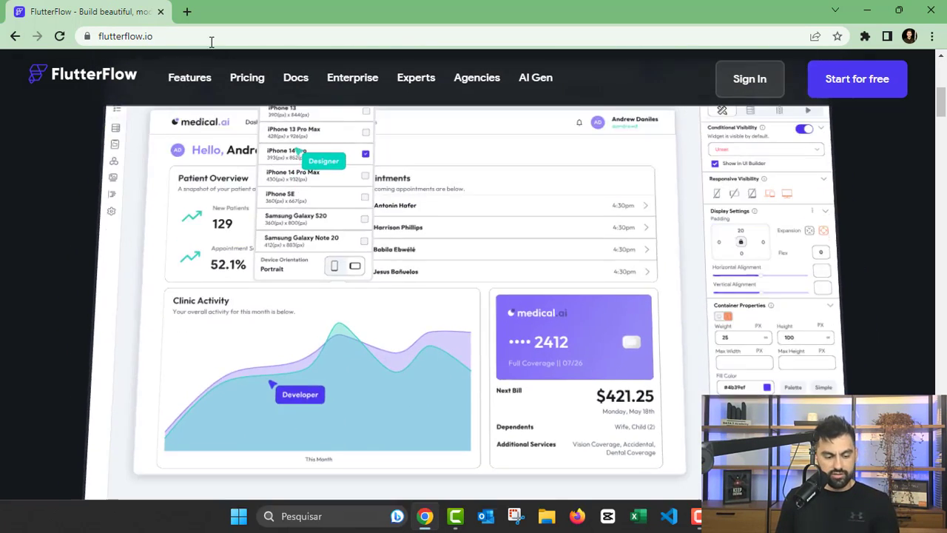
double_click(193, 41)
scroll(197, 55, up, 5)
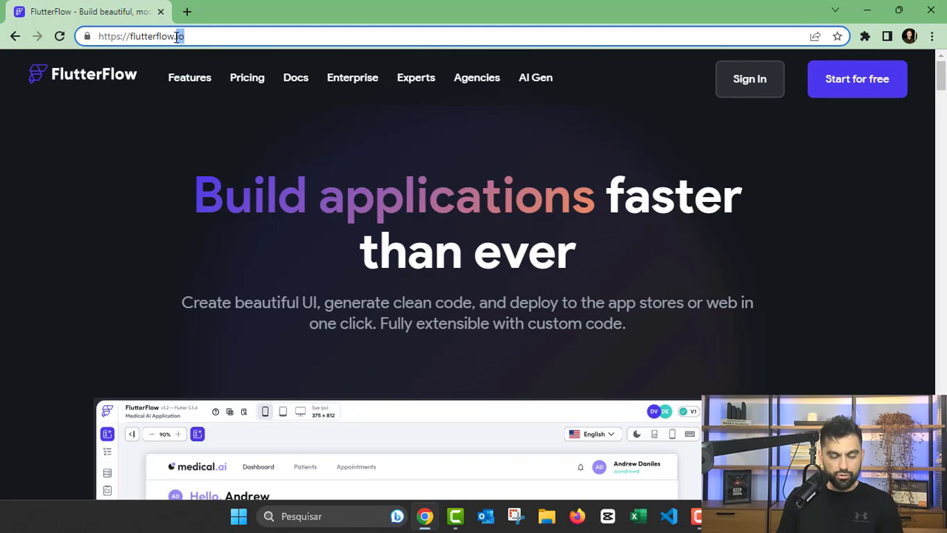
click(205, 36)
click(179, 116)
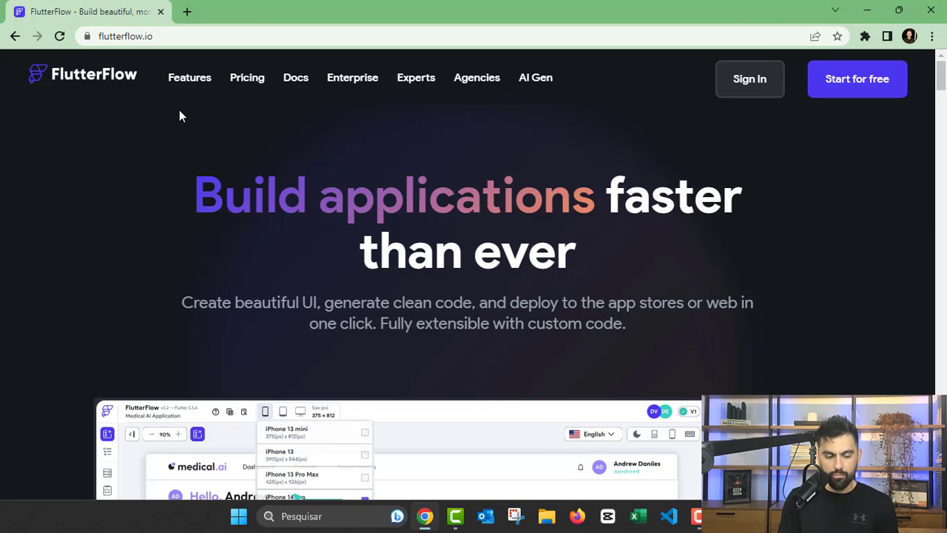
click(736, 88)
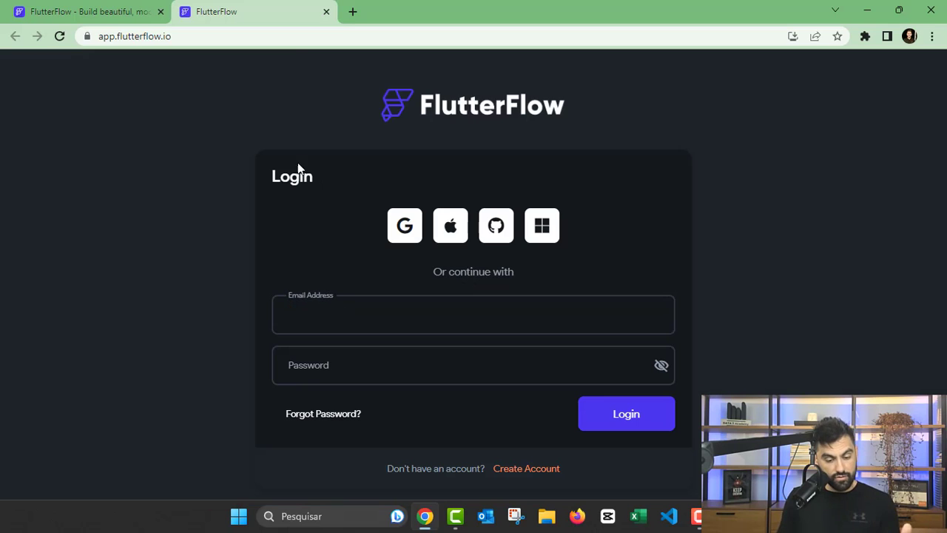
Step: Go back to the flutterflow.io homepage tab, leaving the login tab open
click(98, 15)
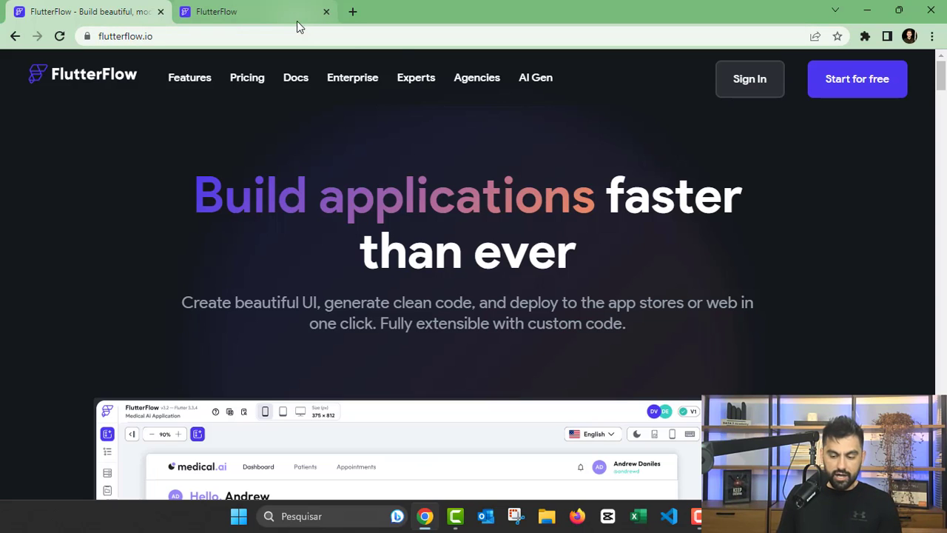
Step: Log in to FlutterFlow with the account e-mail and password
click(216, 11)
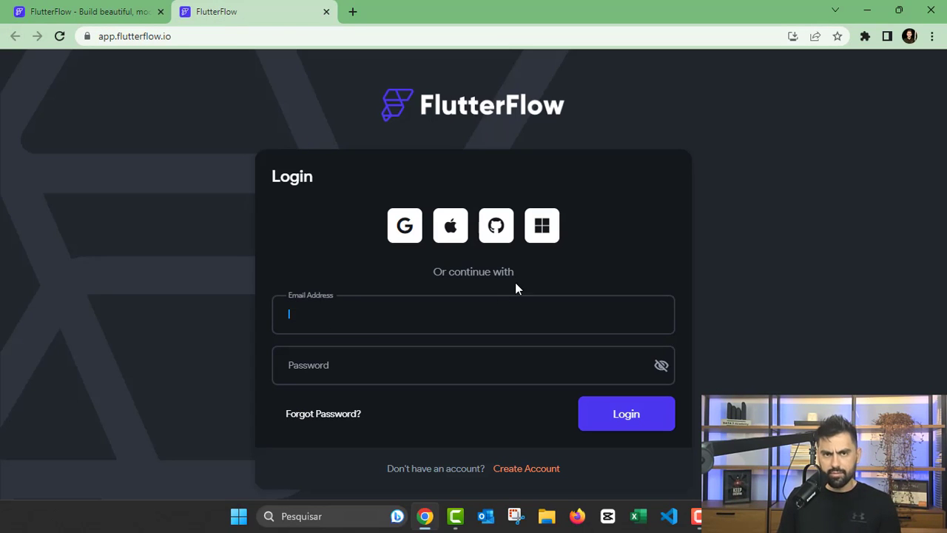
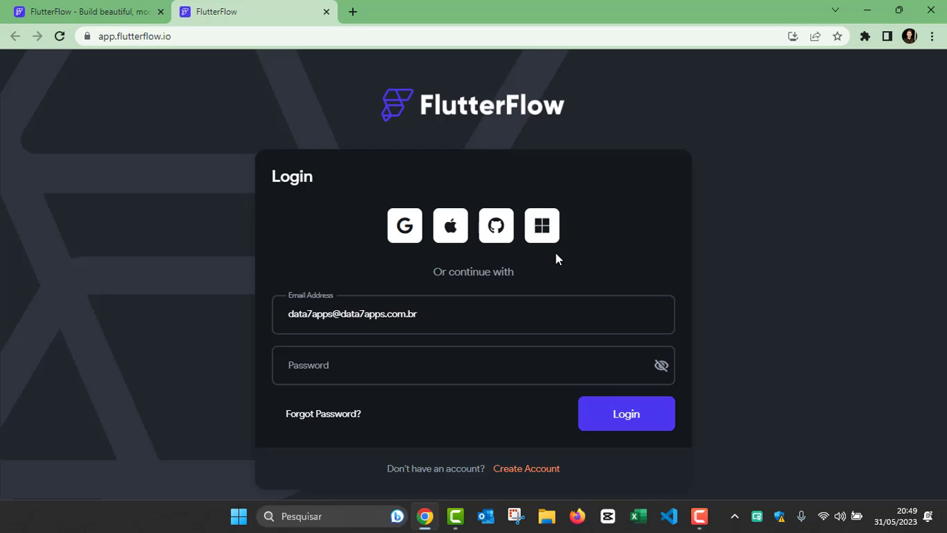
click(348, 364)
text(*******)
text(**)
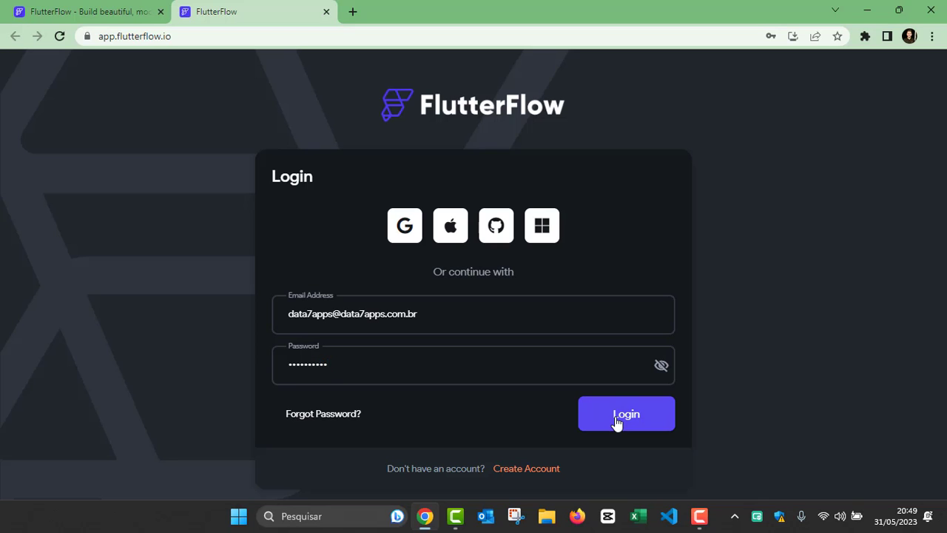
click(617, 423)
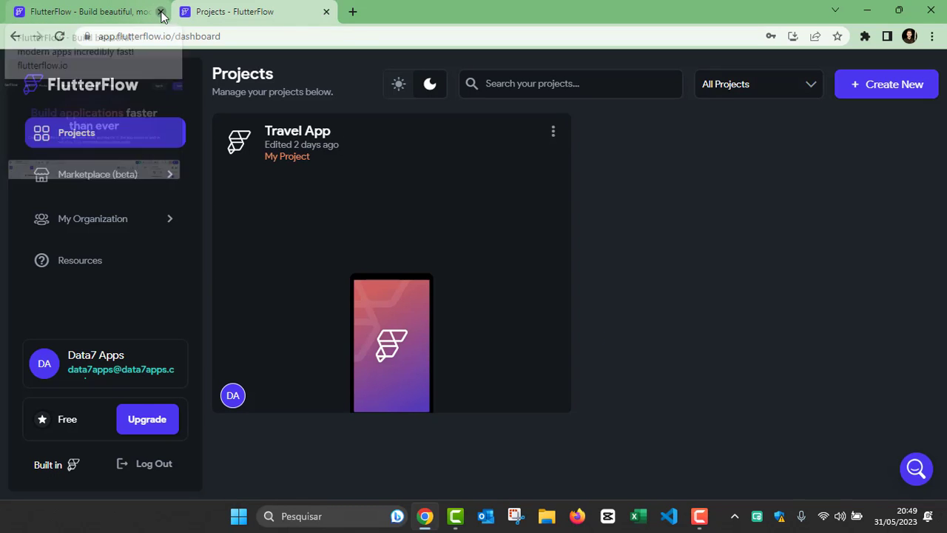
Step: Close the website tab, open Travel App, step through its tutorial, then return to Projects
click(162, 11)
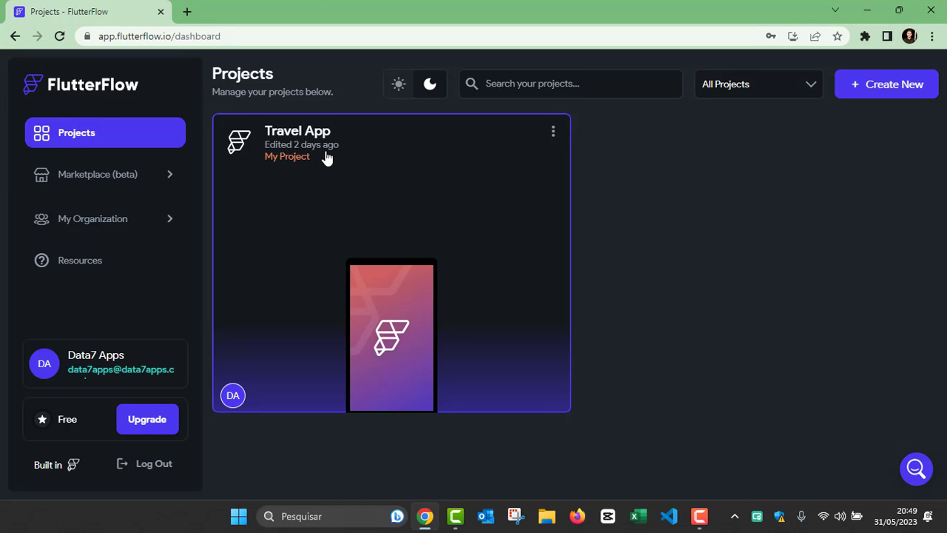
click(348, 208)
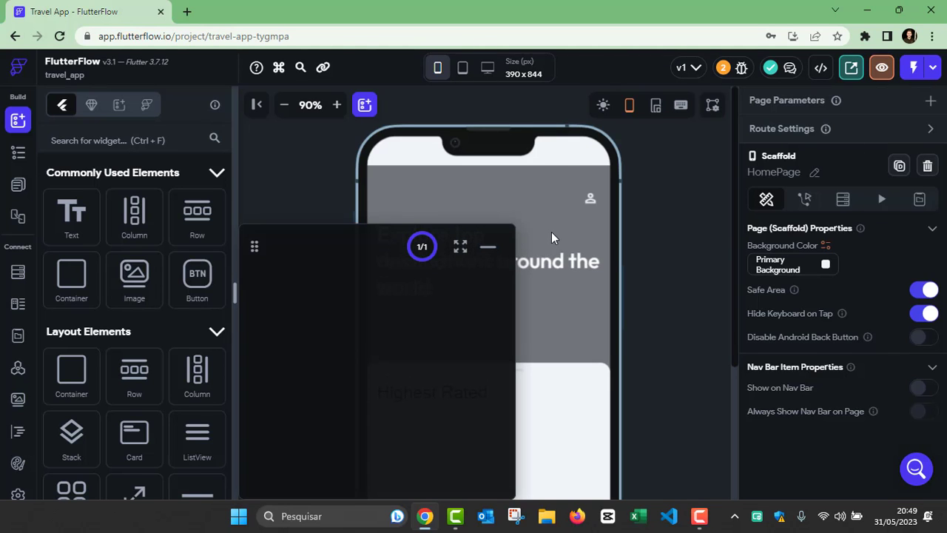
click(421, 267)
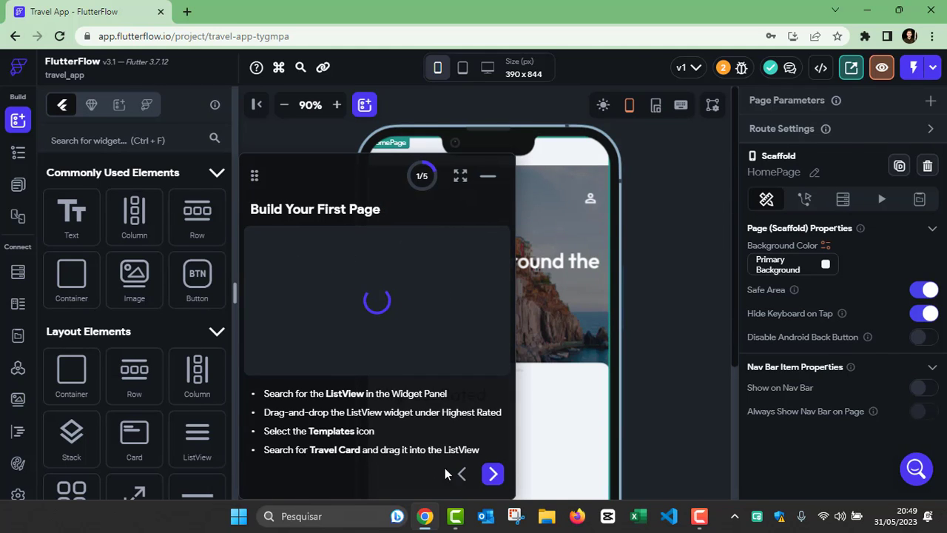
click(493, 474)
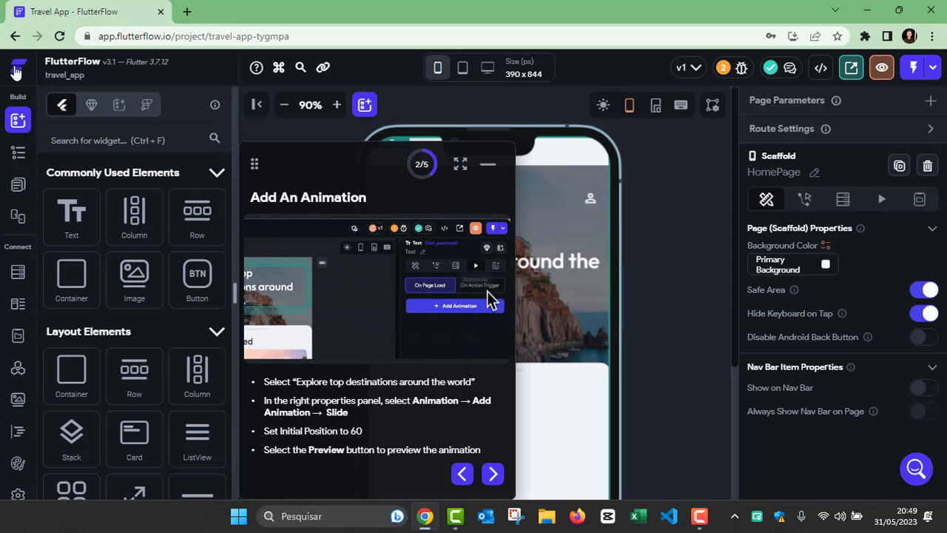
click(16, 68)
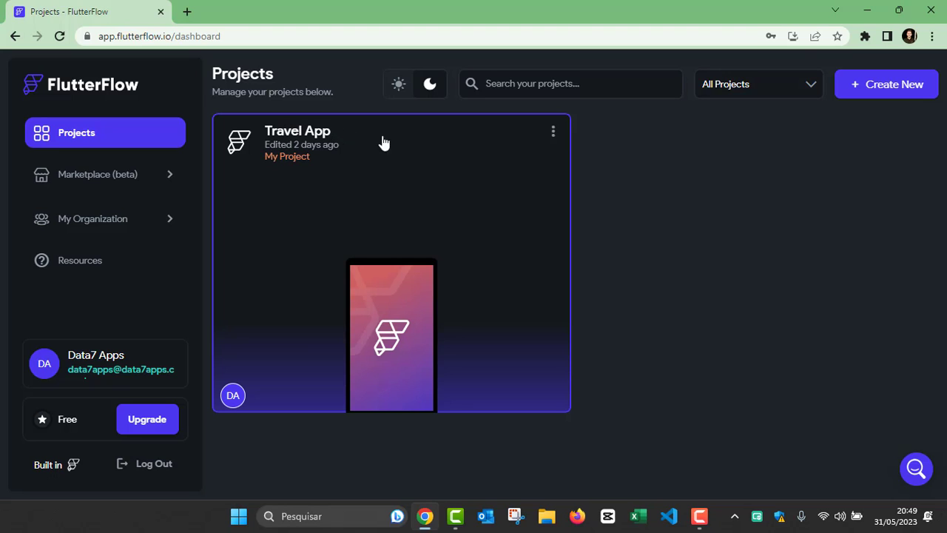
Step: Name a new project 'Agenda Tarefas', browse the templates, and create it as a blank app
click(892, 85)
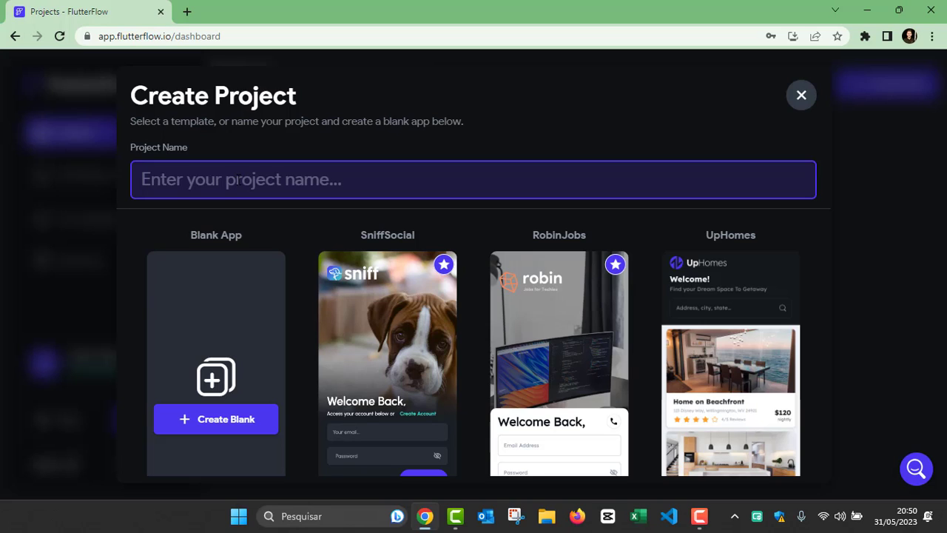
text(Agend)
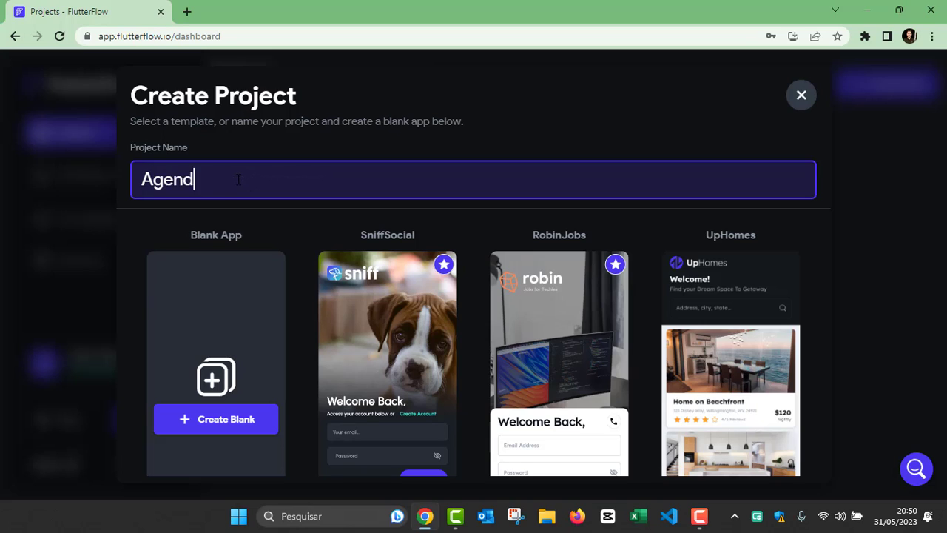
text(a Tarefas)
scroll(395, 284, down, 1)
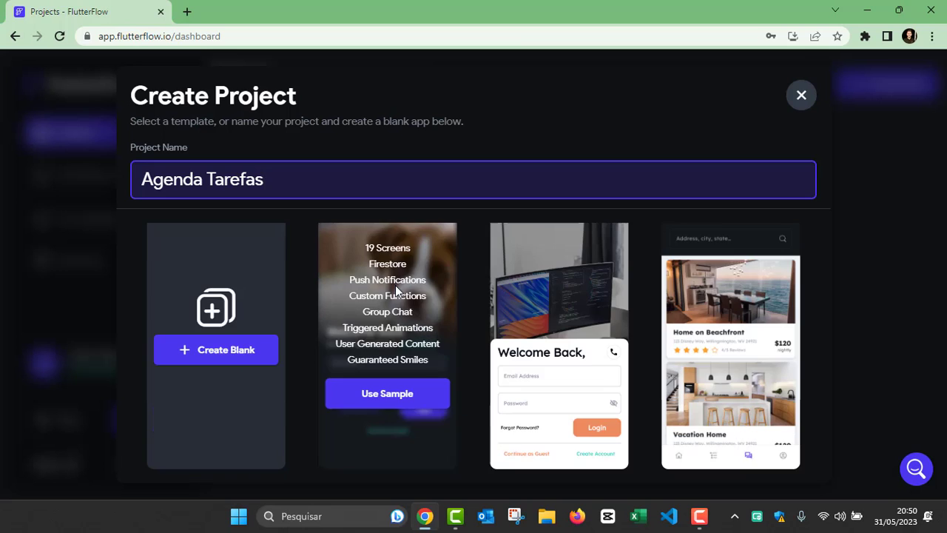
scroll(475, 301, down, 2)
scroll(475, 304, down, 3)
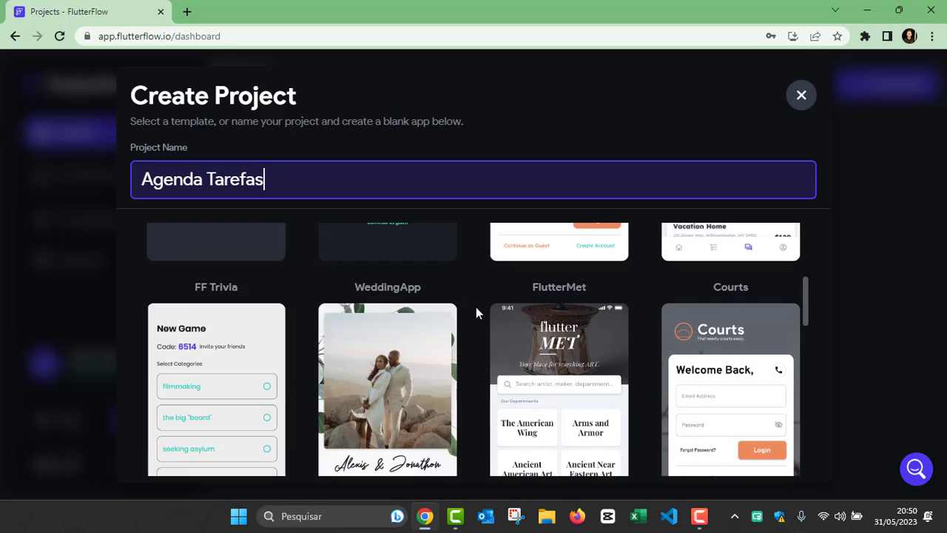
scroll(476, 306, up, 5)
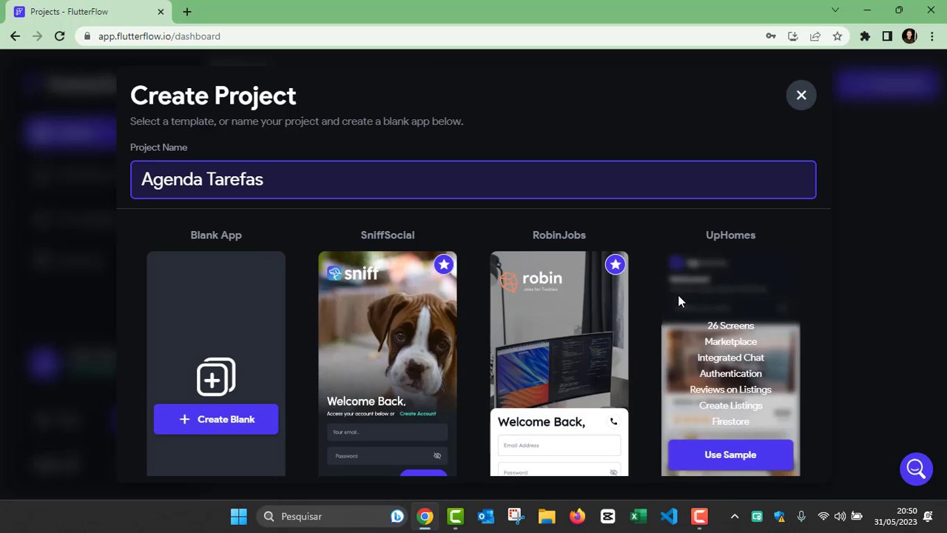
scroll(681, 303, down, 2)
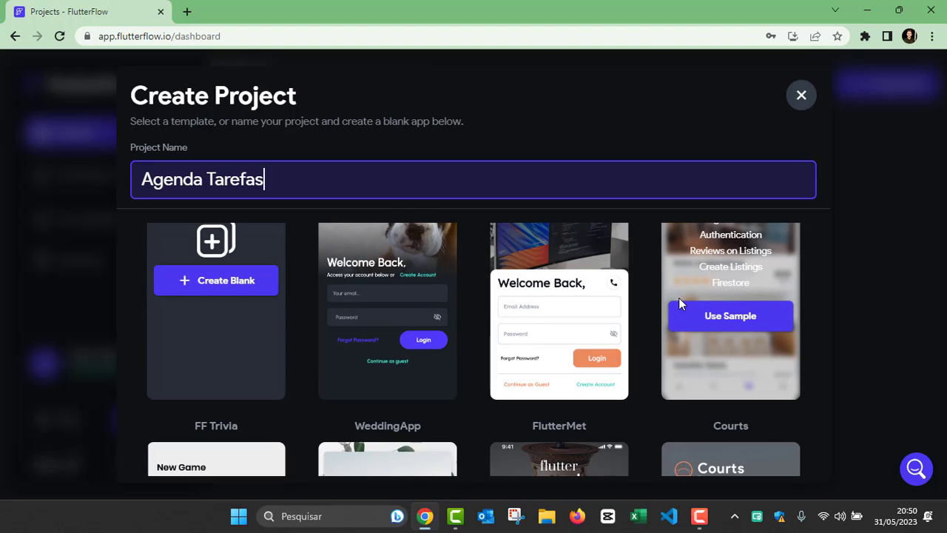
scroll(574, 278, up, 2)
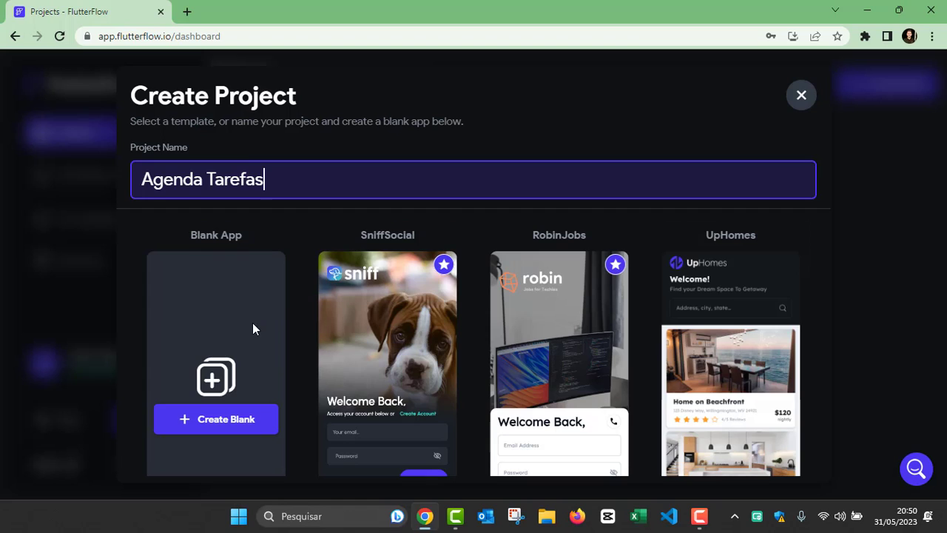
scroll(252, 322, down, 1)
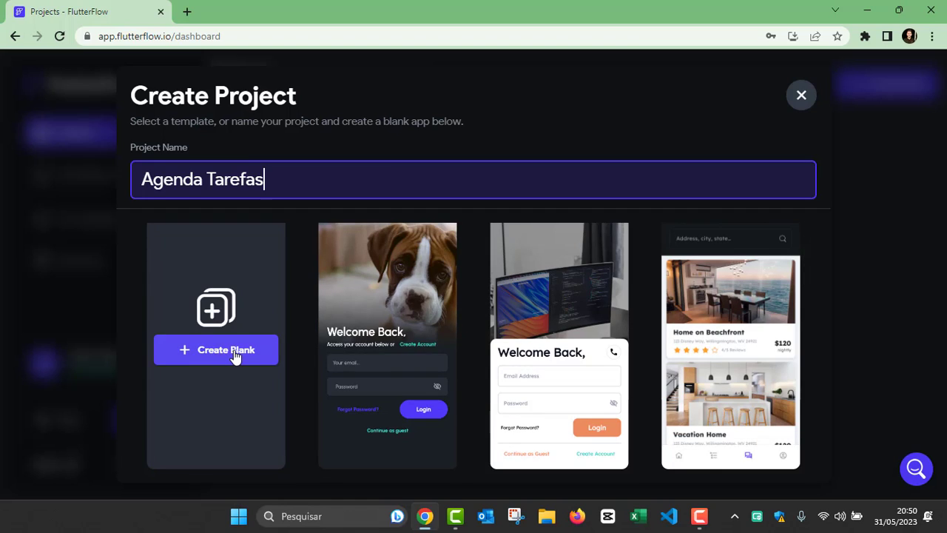
click(220, 355)
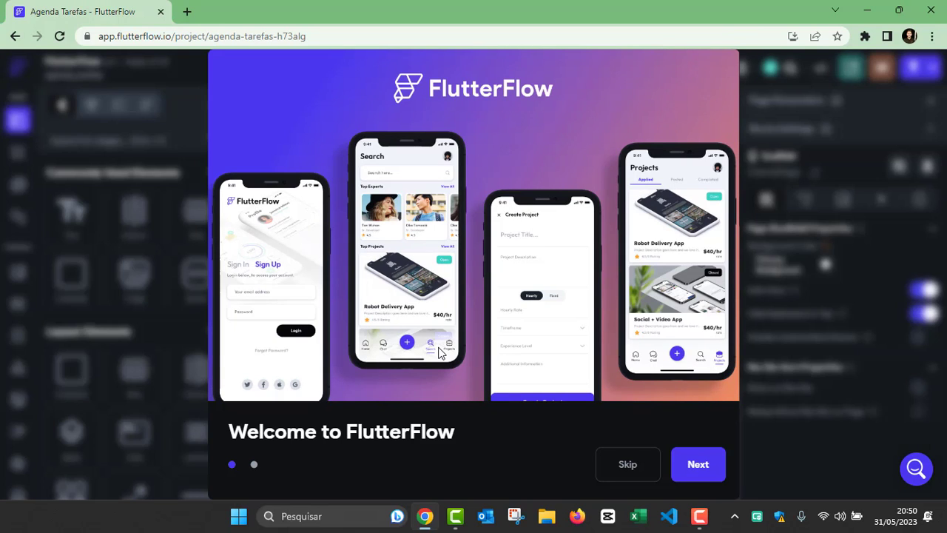
Step: Skip the welcome tour and zoom the canvas out to 67%, then back to 100%
click(627, 467)
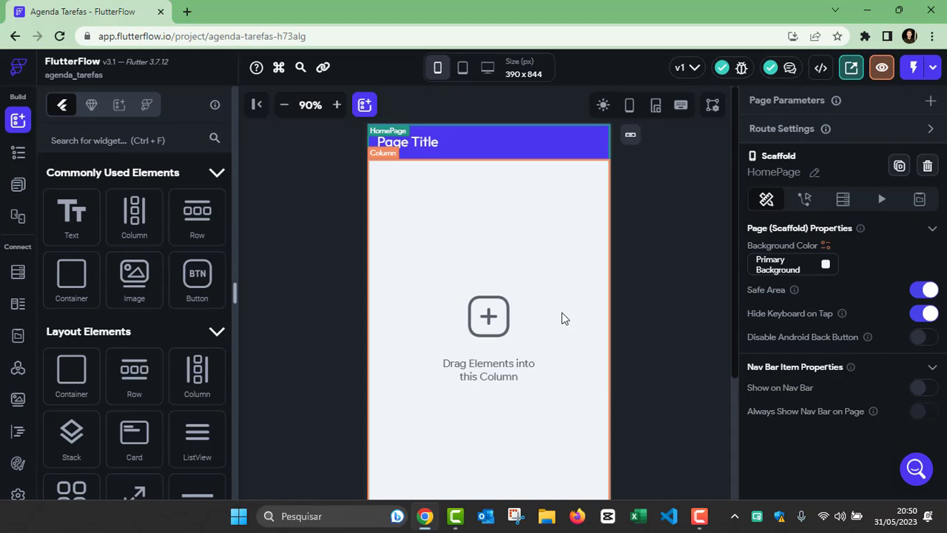
click(286, 108)
click(286, 108)
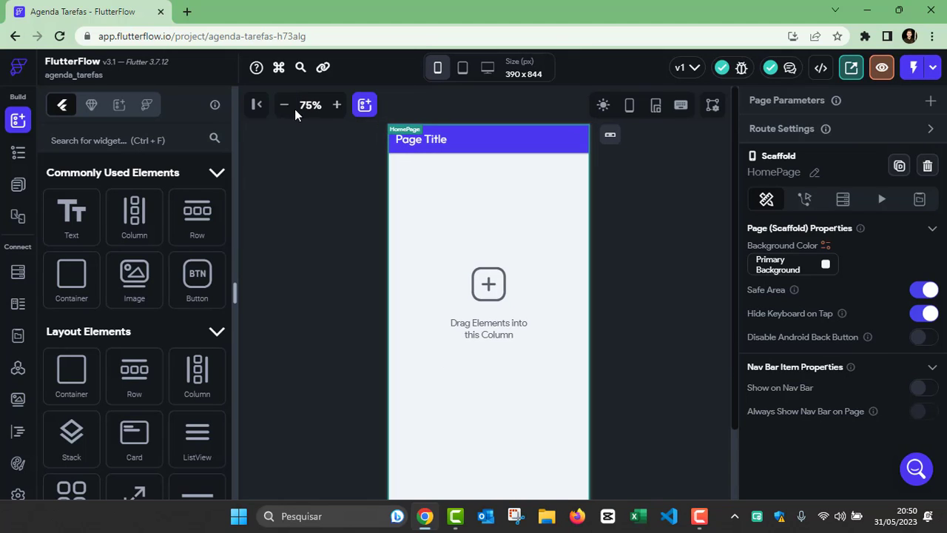
click(284, 106)
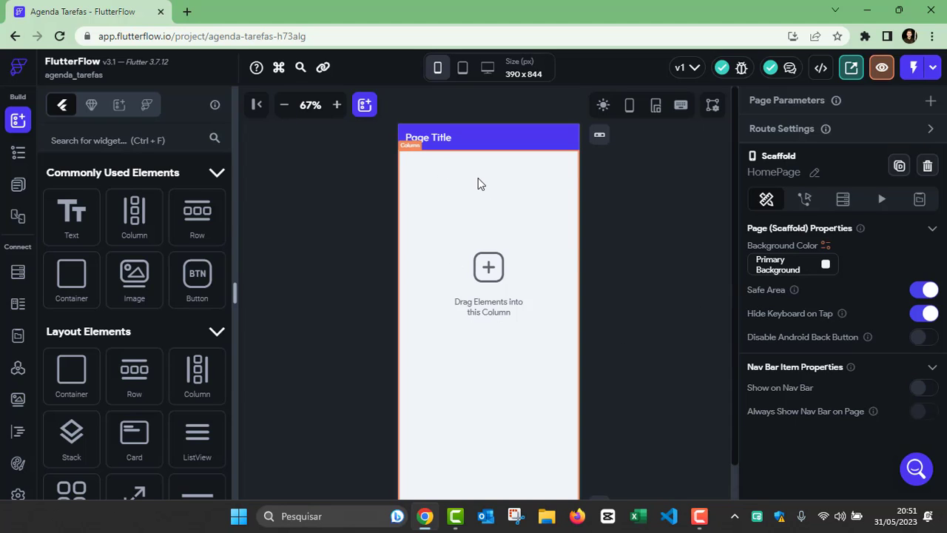
click(337, 105)
click(336, 106)
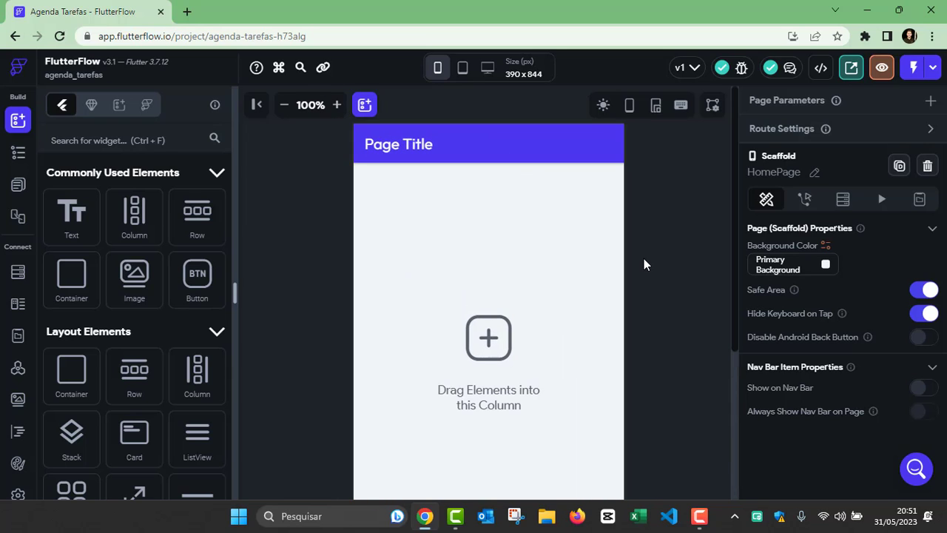
scroll(559, 267, down, 3)
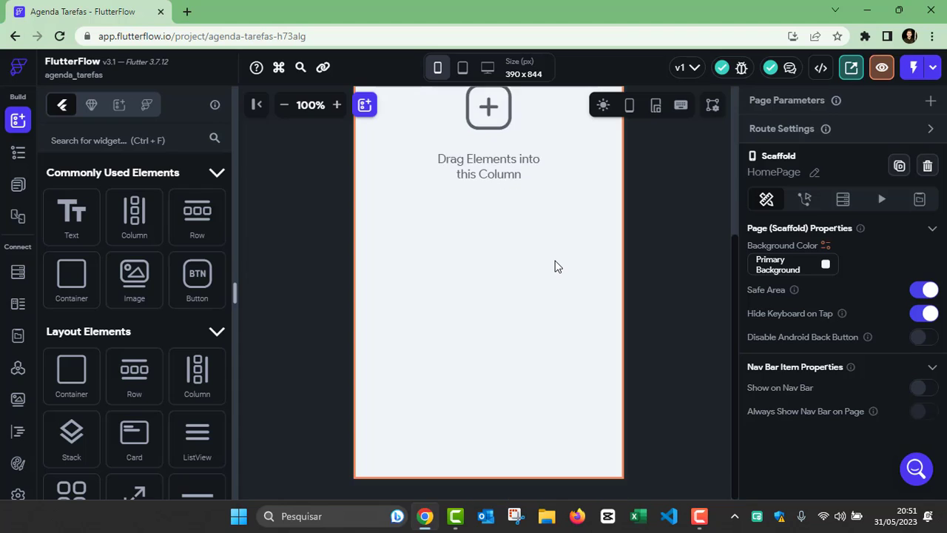
scroll(557, 267, up, 3)
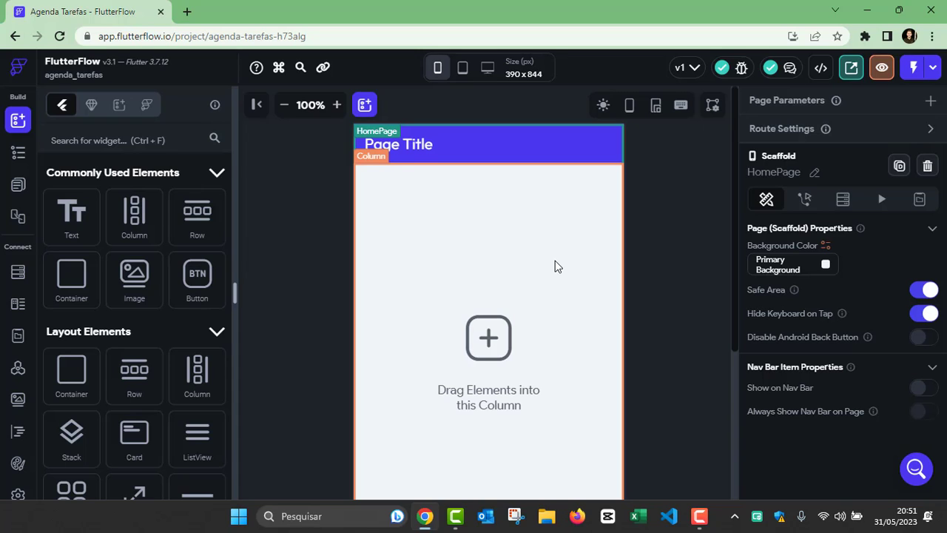
Step: Try the iPad Pro 11" and 1440 x 900 desktop previews, then settle on iPhone 13 Pro Max, zoomed in
click(439, 69)
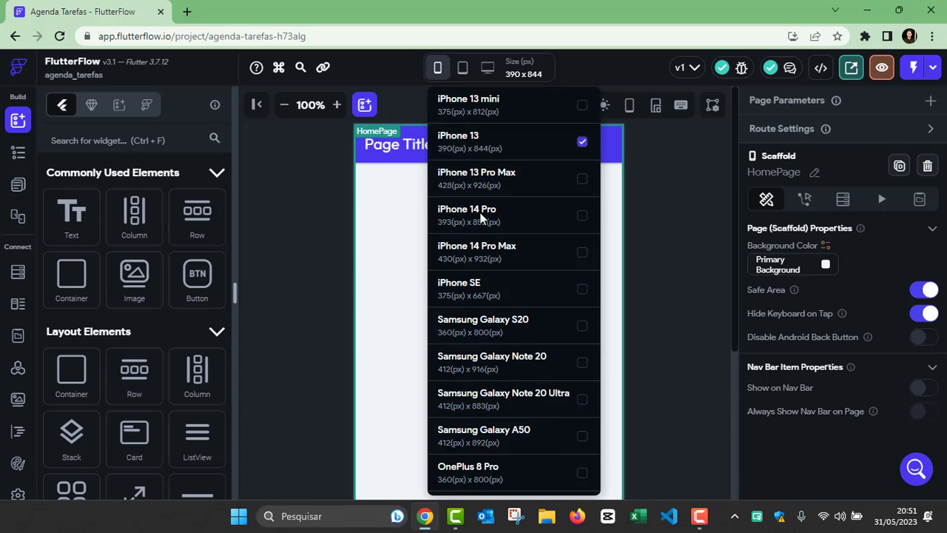
scroll(485, 278, down, 1)
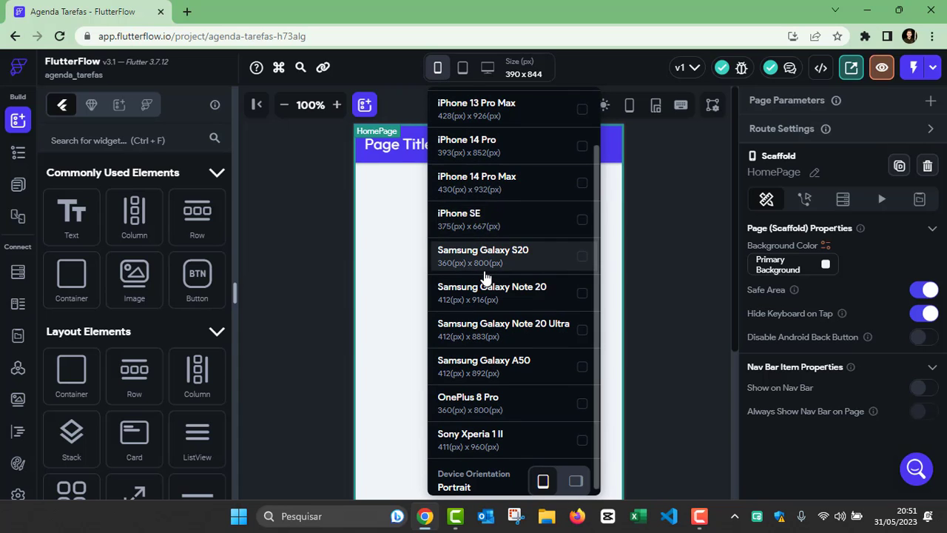
scroll(484, 321, up, 1)
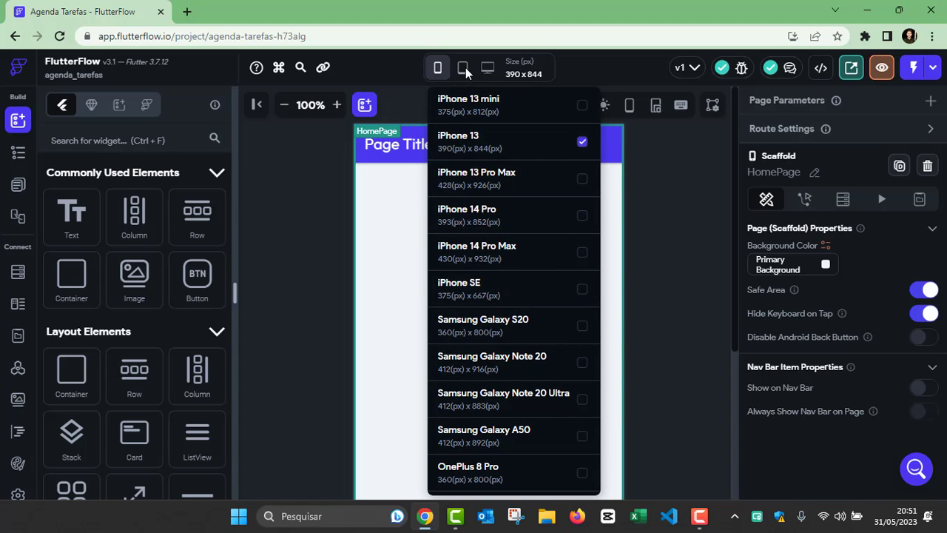
mouse_move(463, 67)
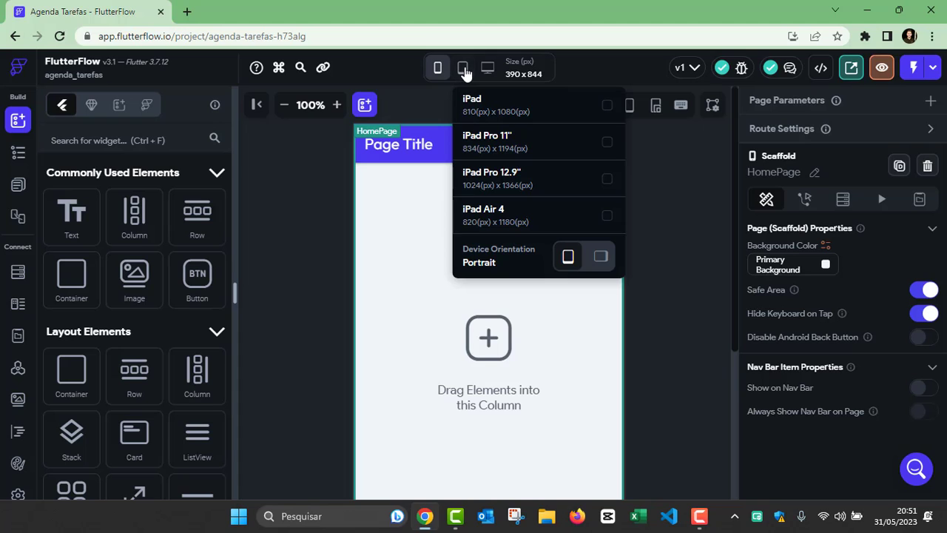
click(518, 146)
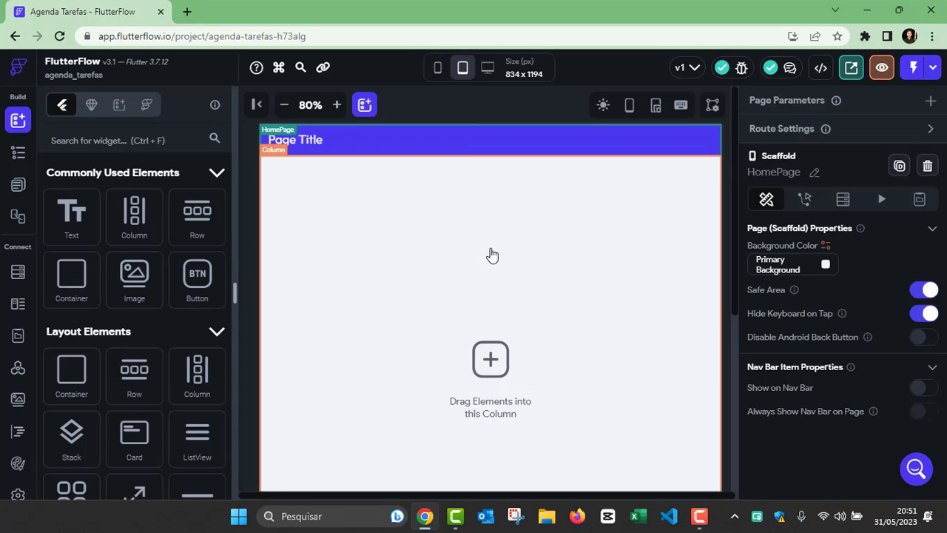
mouse_move(487, 69)
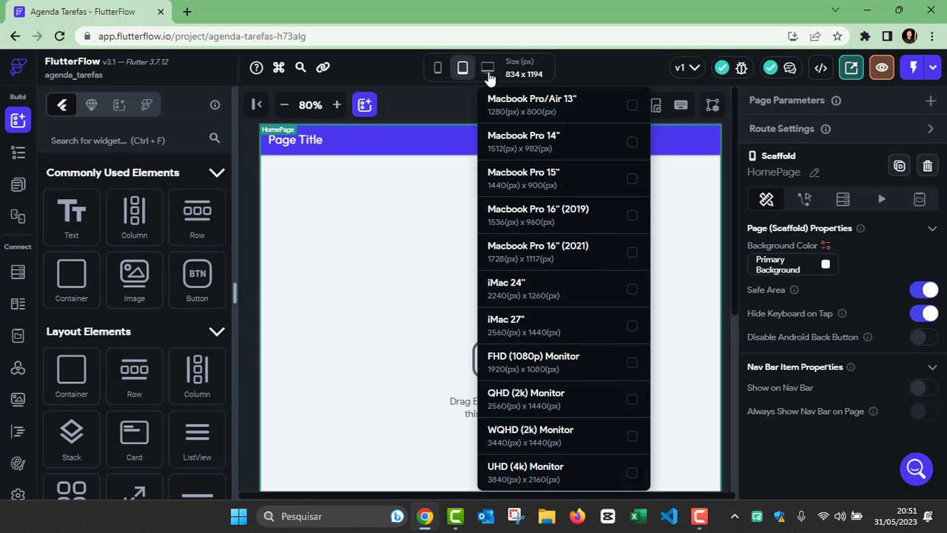
click(527, 329)
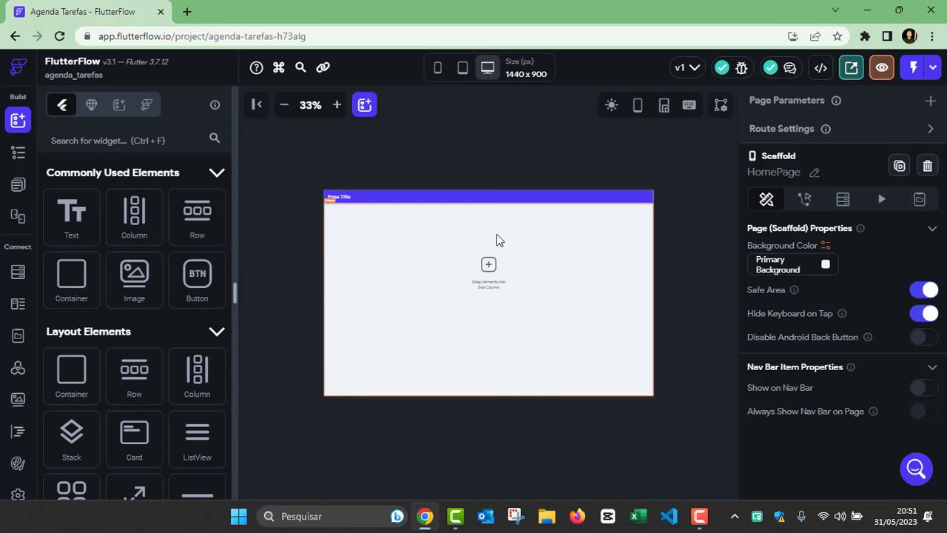
mouse_move(438, 74)
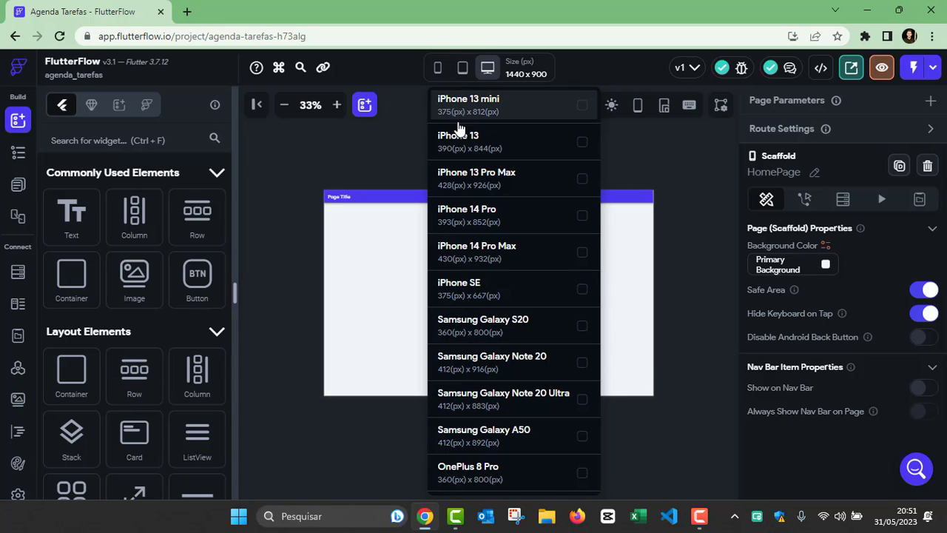
click(491, 179)
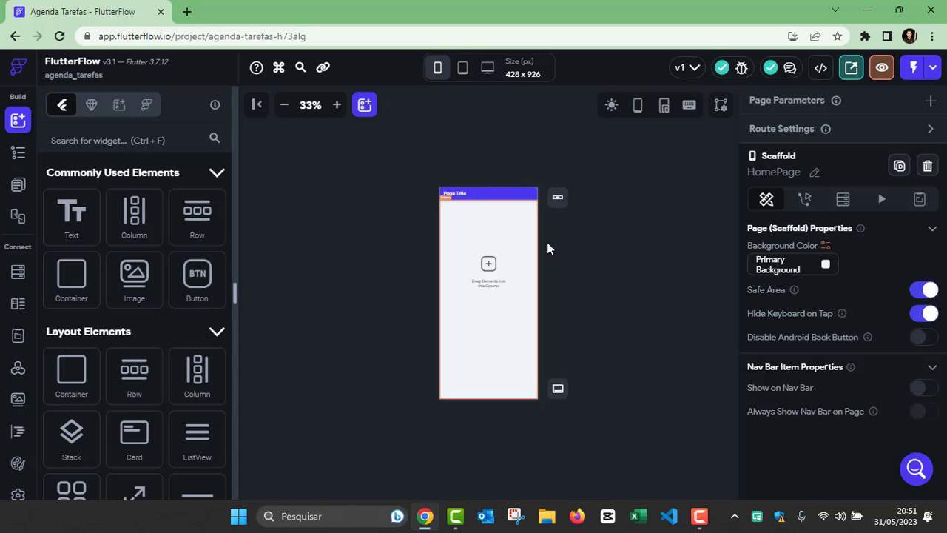
click(337, 104)
click(337, 104)
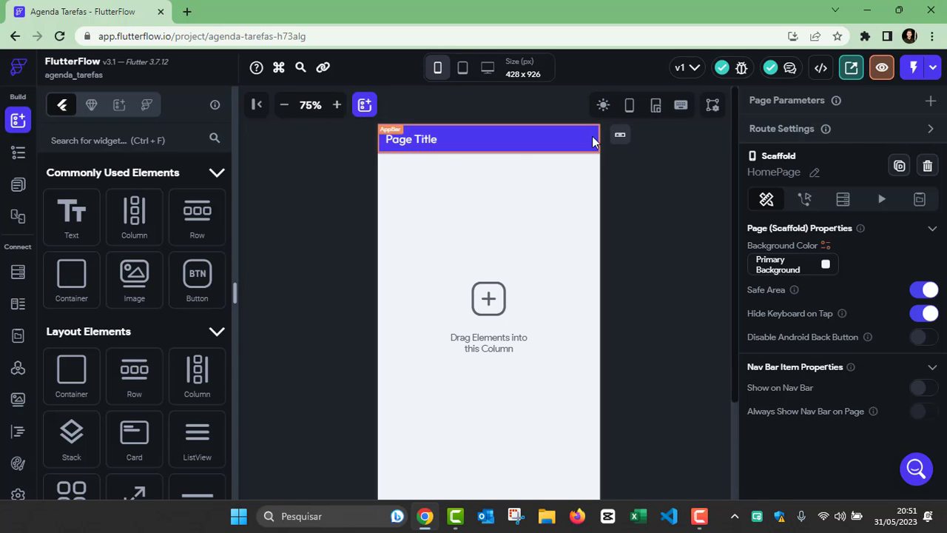
Step: Toggle the phone frame on and off, leaving the page without a frame
click(629, 107)
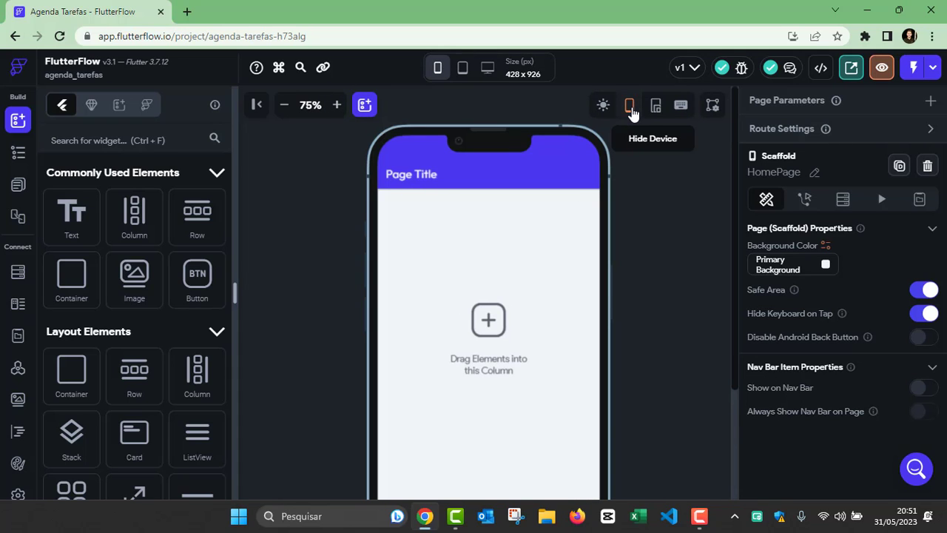
click(630, 107)
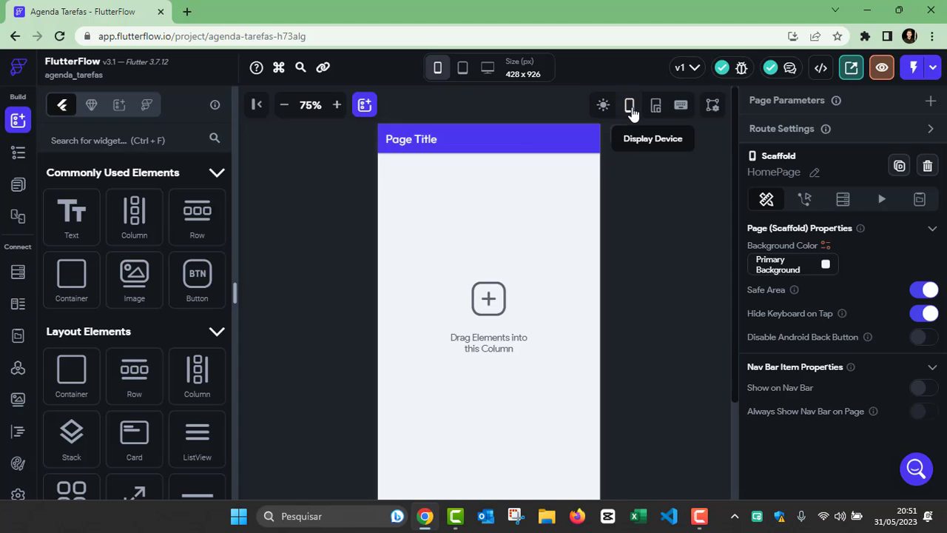
click(630, 107)
click(629, 108)
click(630, 108)
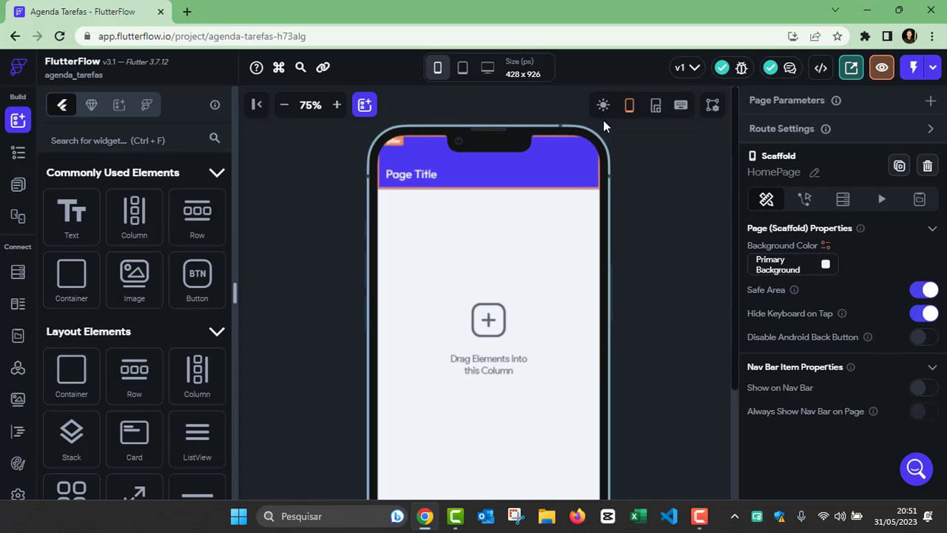
click(630, 107)
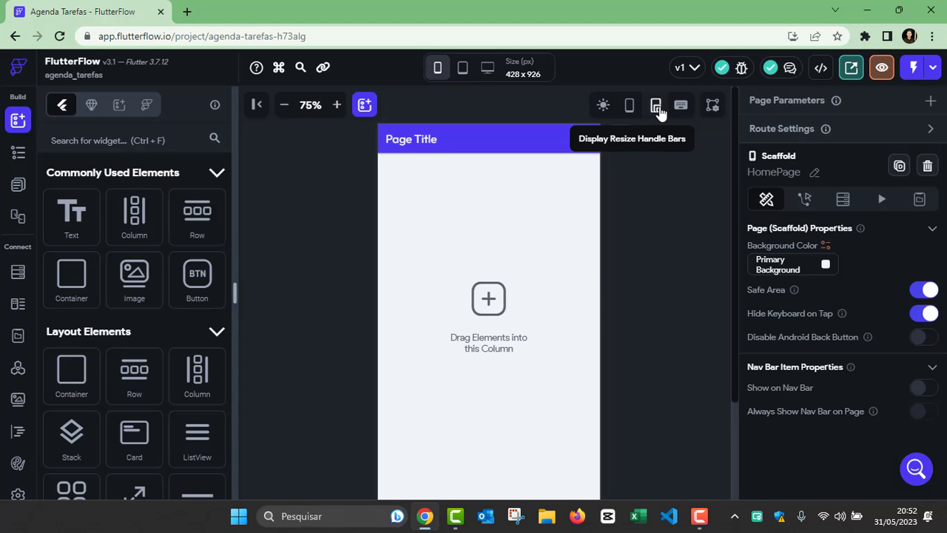
Step: Widen the canvas with the resize bars, then apply the iPhone 14 Pro preset and zoom in
click(657, 108)
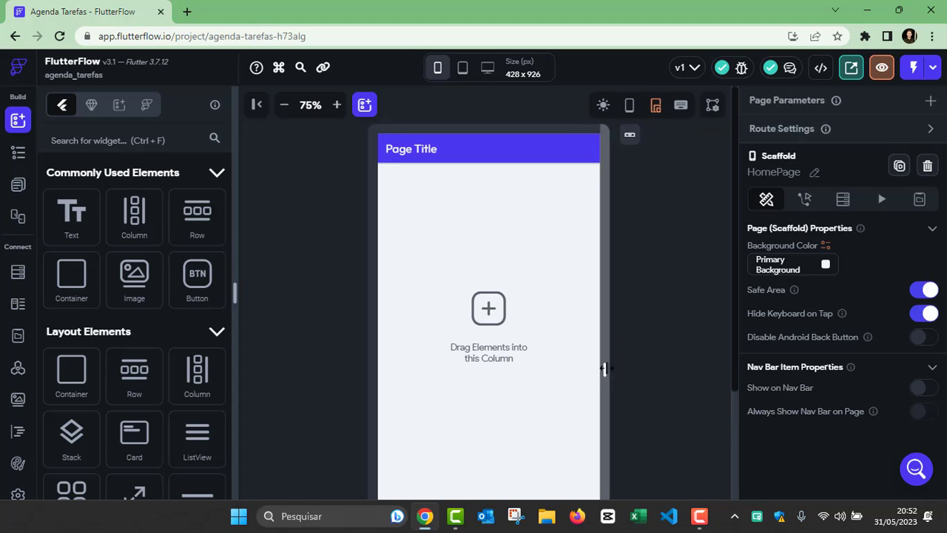
drag(589, 370, 626, 372)
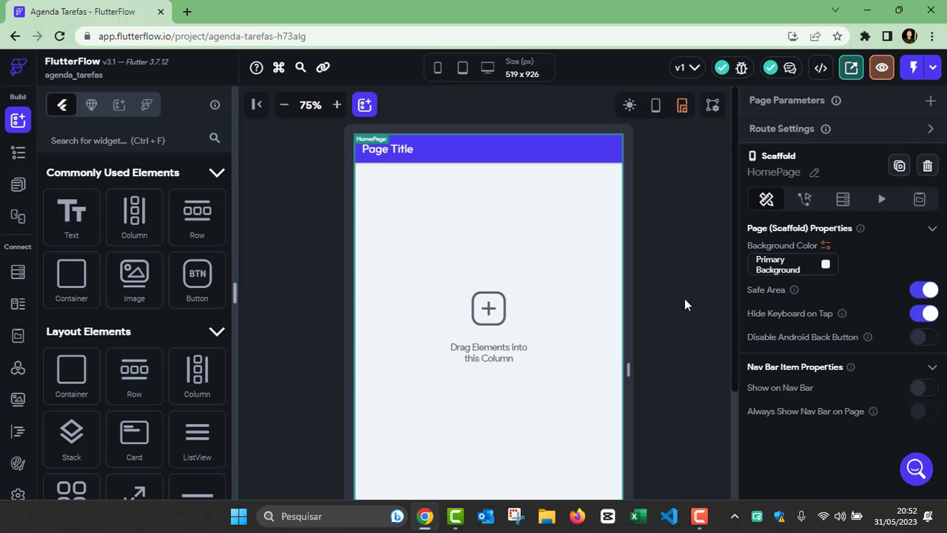
click(682, 107)
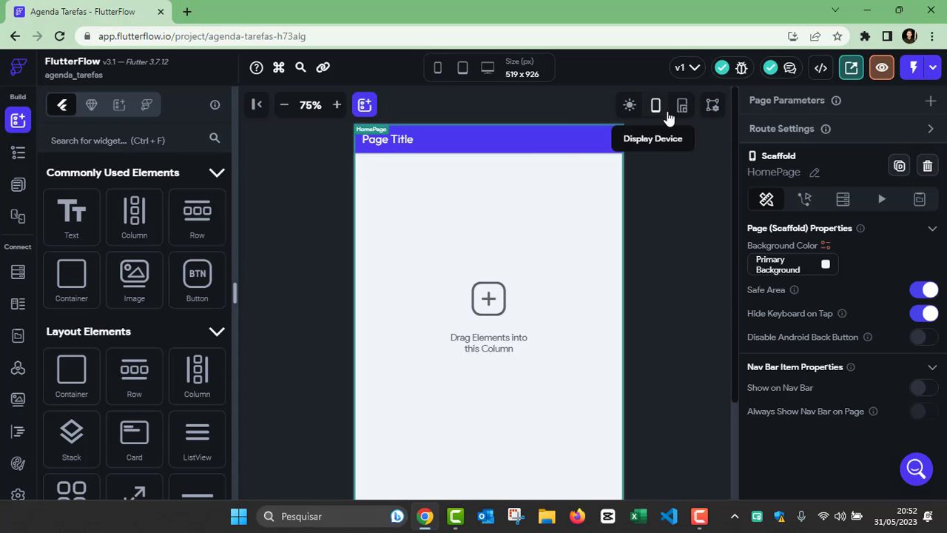
click(439, 68)
click(509, 213)
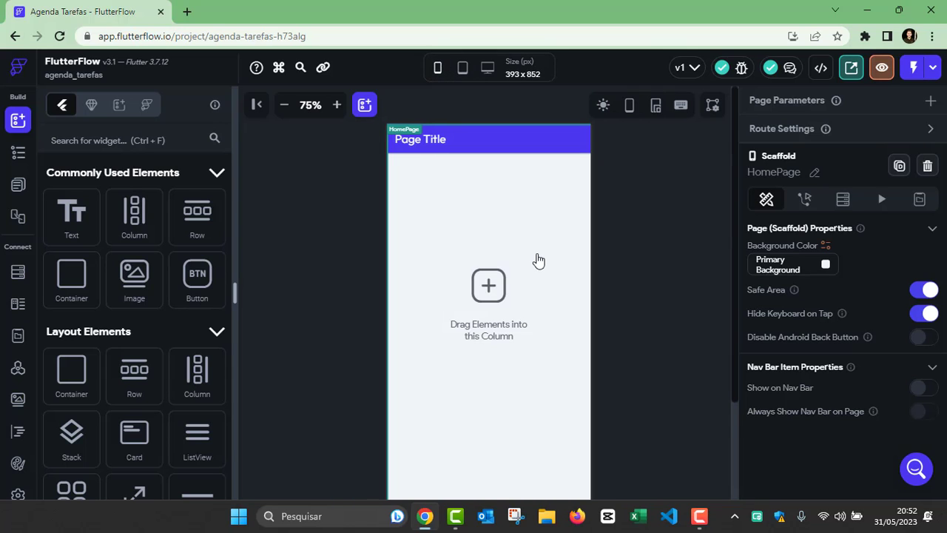
click(336, 104)
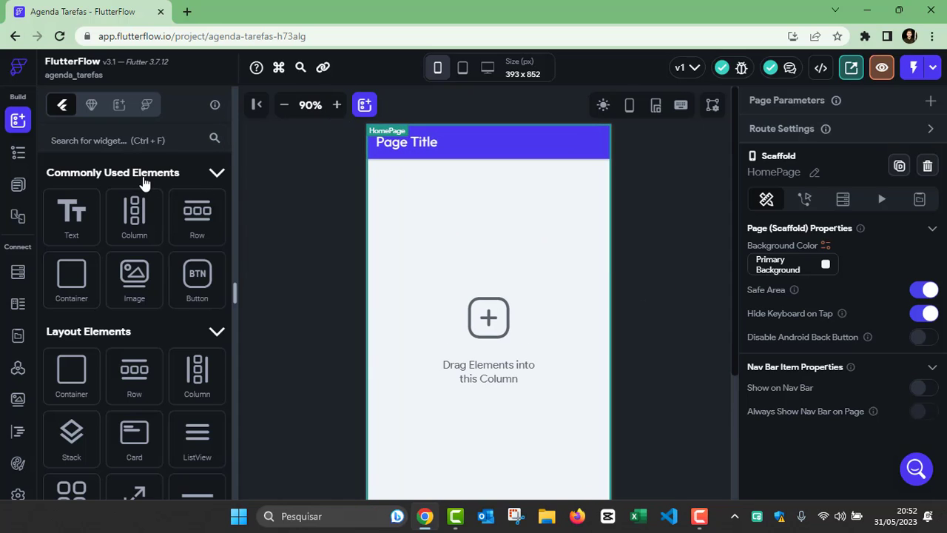
Step: Collapse Commonly Used, Layout, Base, Page and Form Elements, then re-expand Commonly Used Elements
click(217, 173)
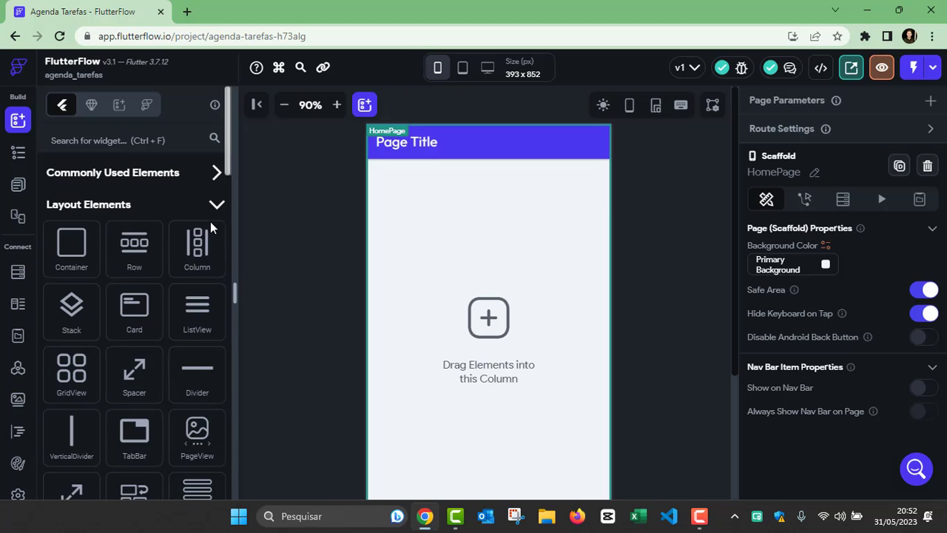
click(216, 205)
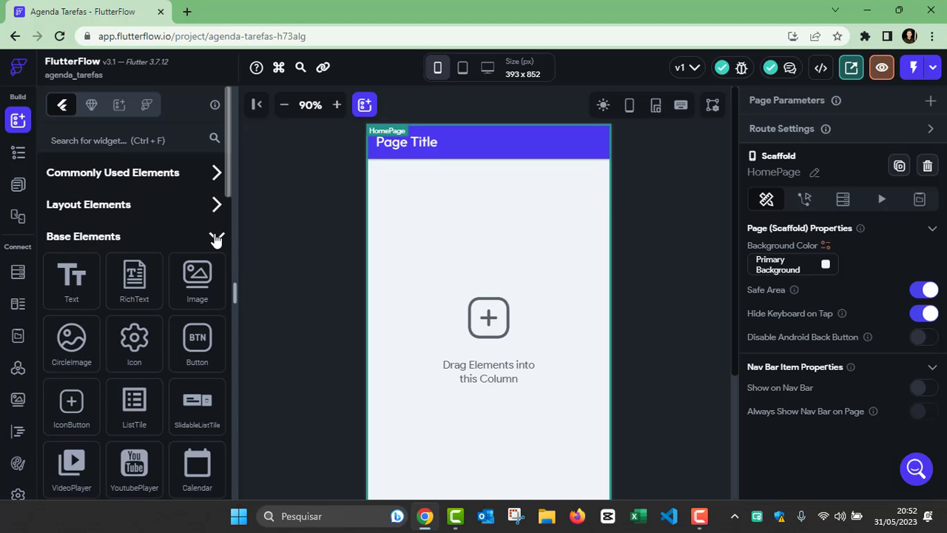
click(216, 237)
click(216, 269)
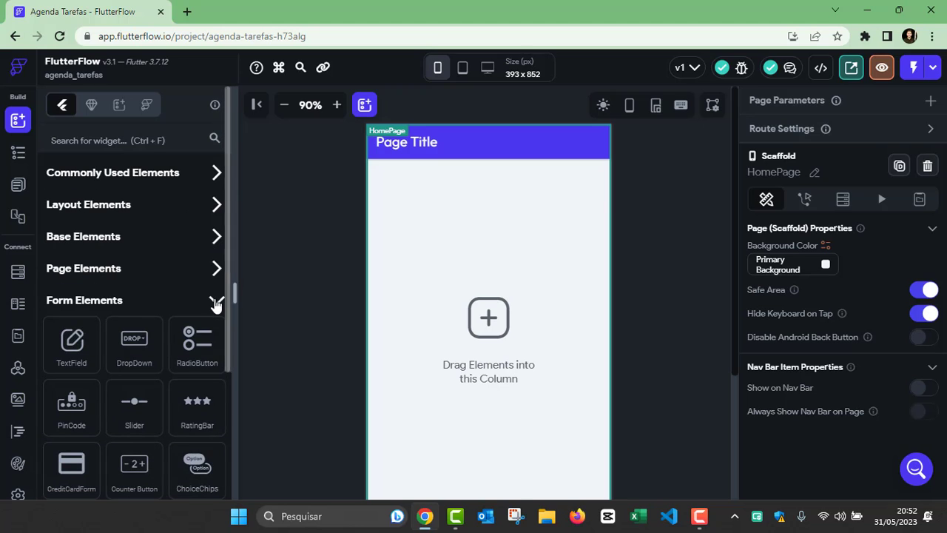
click(216, 301)
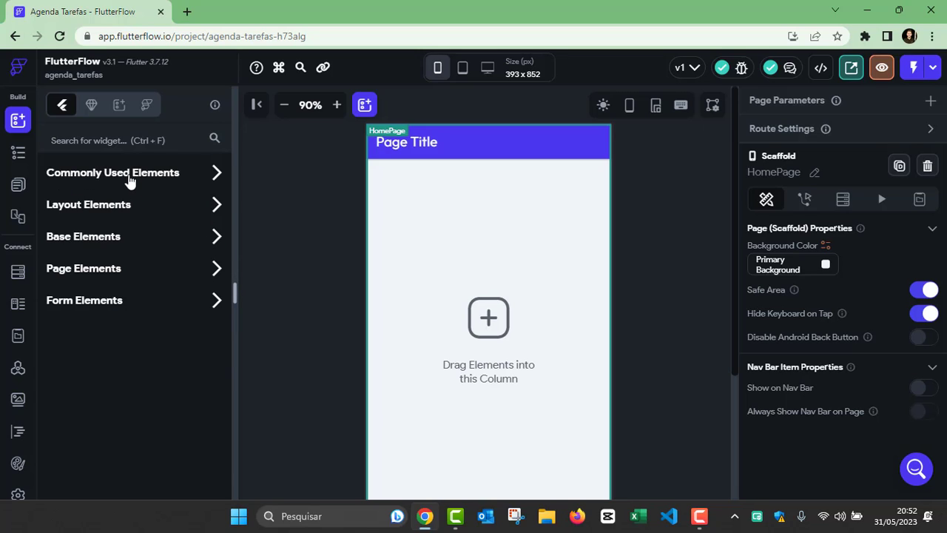
click(217, 175)
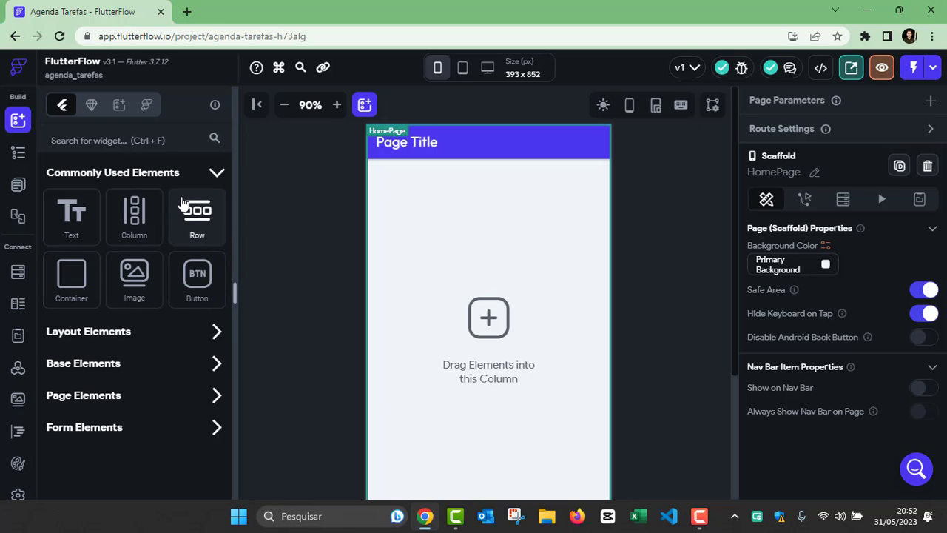
drag(193, 287, 478, 303)
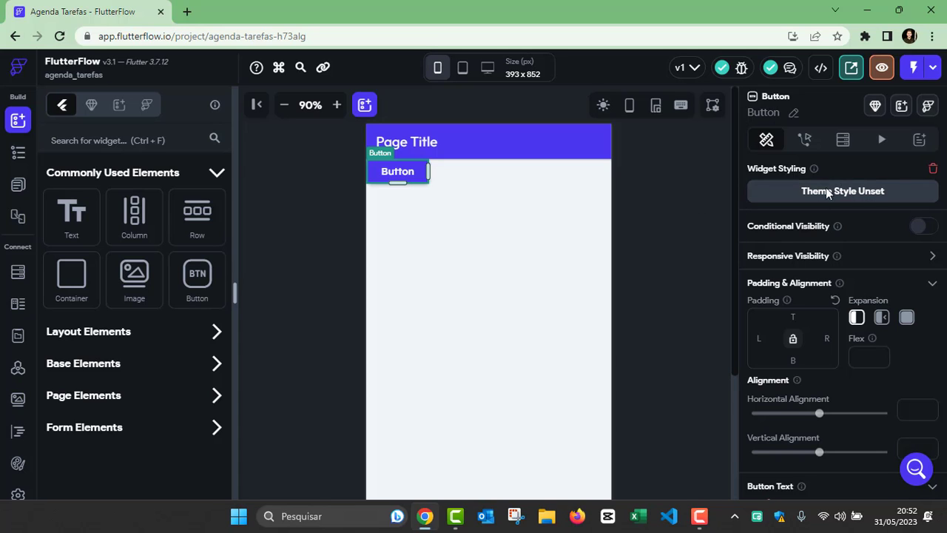
scroll(812, 266, down, 5)
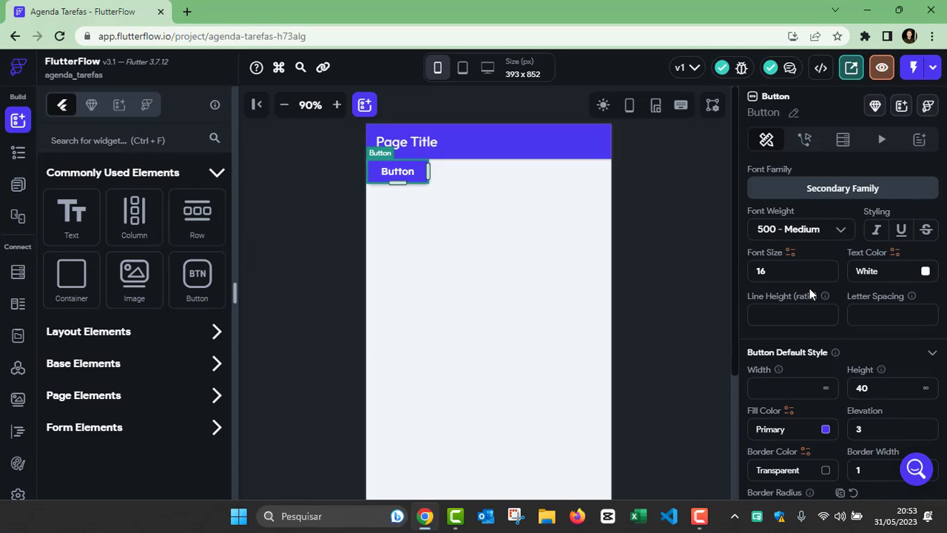
scroll(801, 355, down, 2)
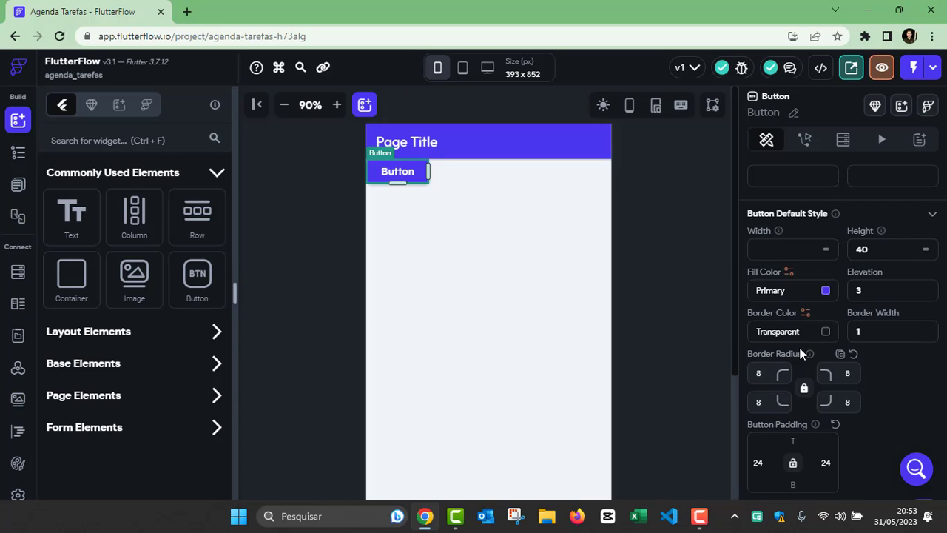
scroll(825, 341, up, 6)
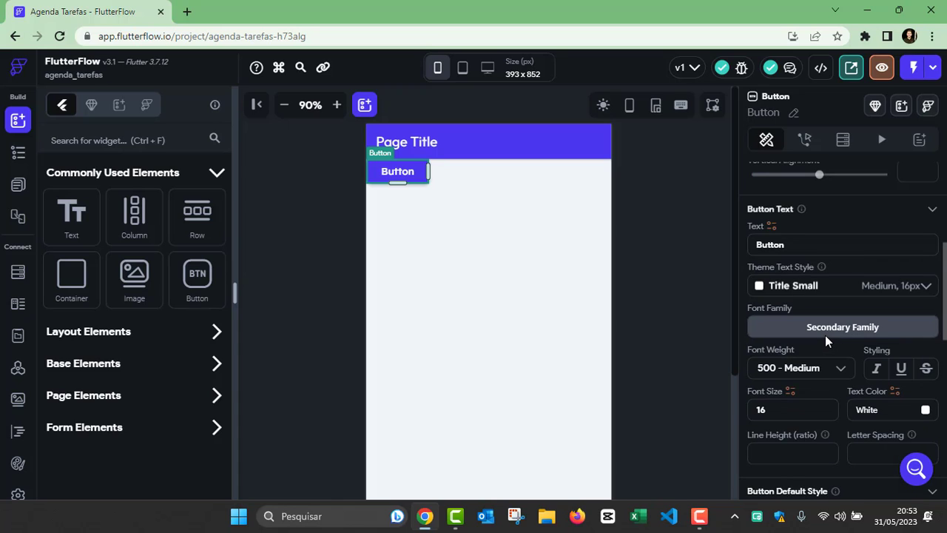
click(805, 141)
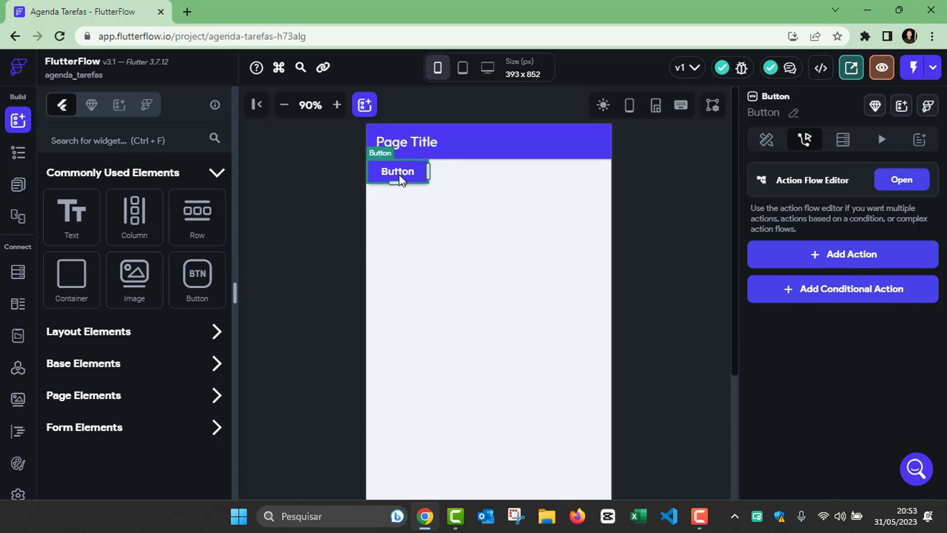
key(Delete)
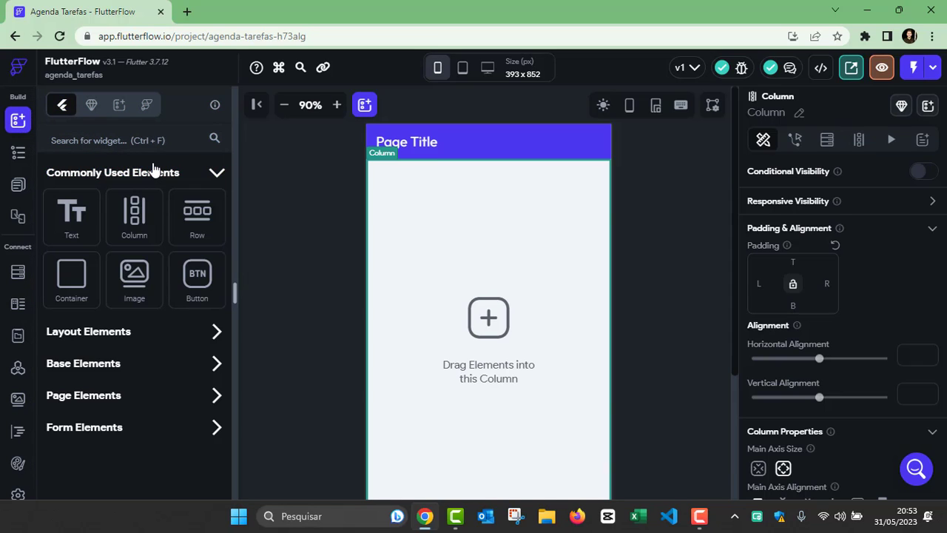
Step: Toggle Commonly Used Elements and expand the Layout Elements category
click(218, 174)
click(219, 178)
click(215, 330)
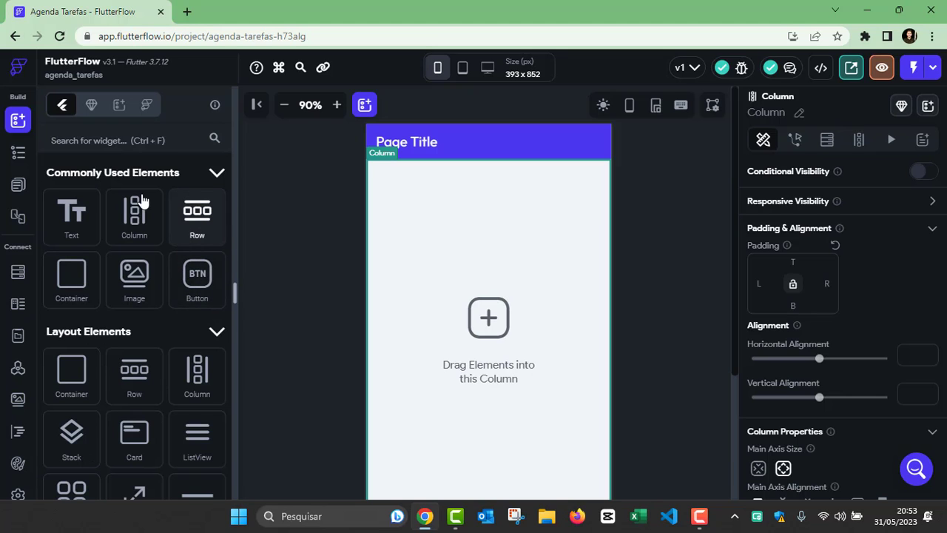
Step: Select the app bar's Page Title text in the Widget Tree, then list the project's pages
click(17, 155)
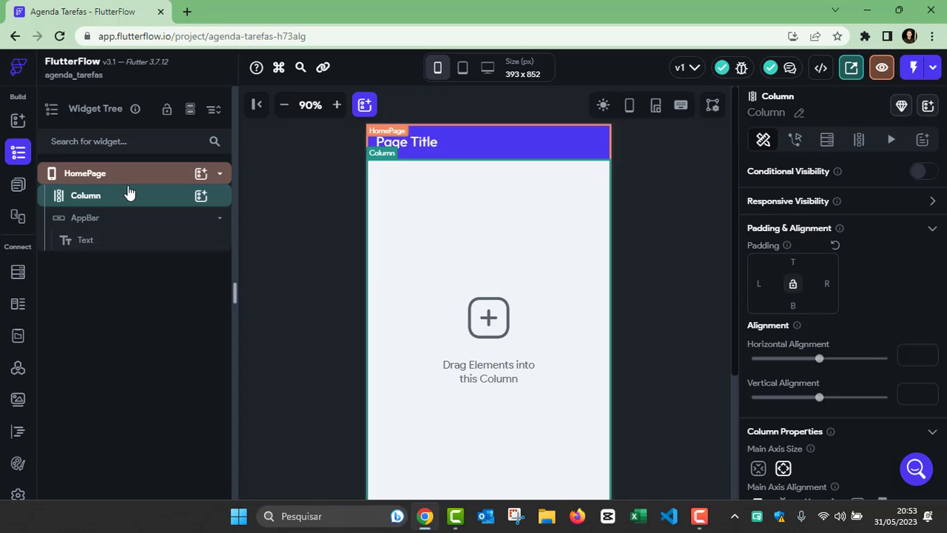
click(119, 244)
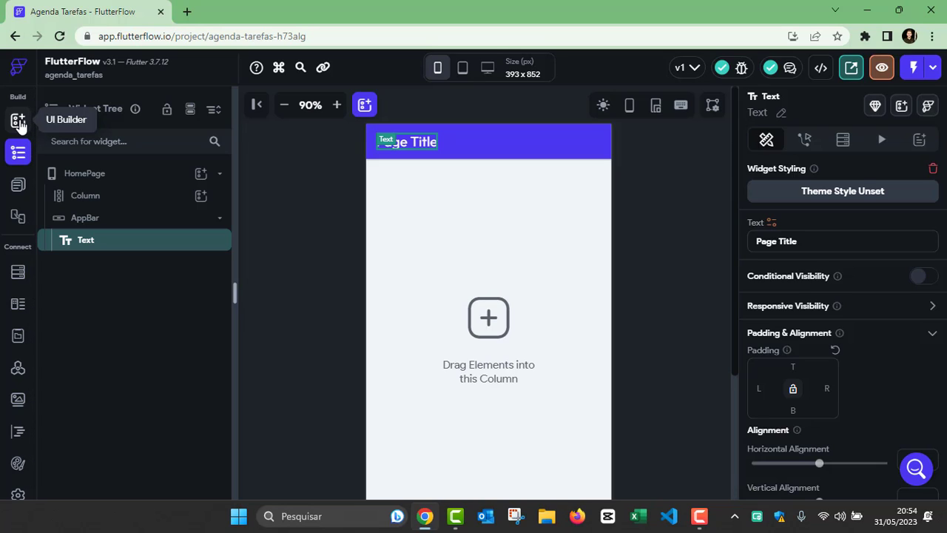
click(18, 185)
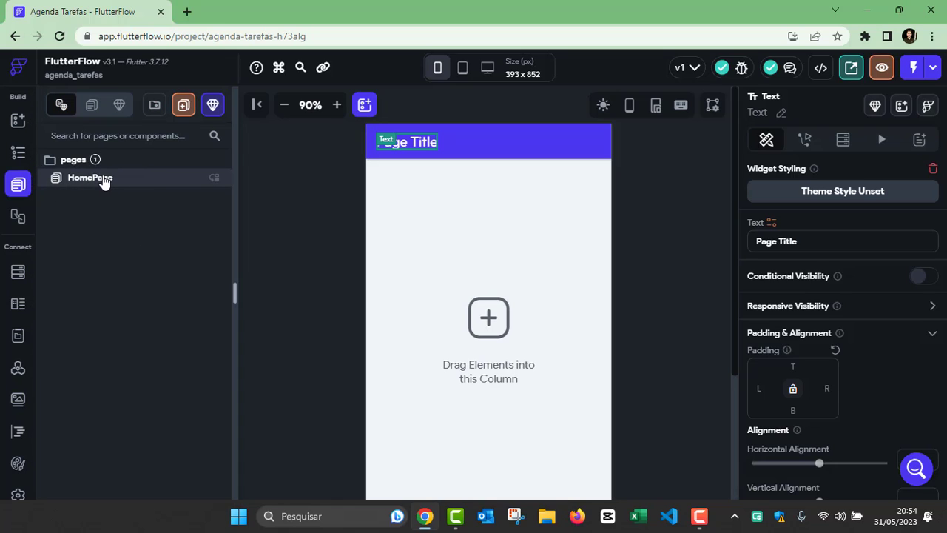
Step: Open the Storyboard with its single HomePage screen and zoom the browser out with Ctrl+minus
click(16, 218)
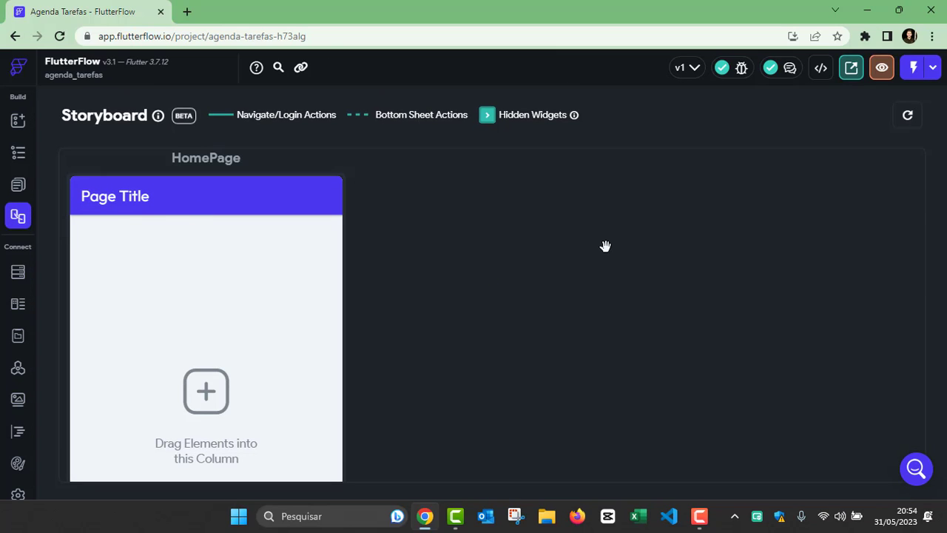
key(ctrl+minus)
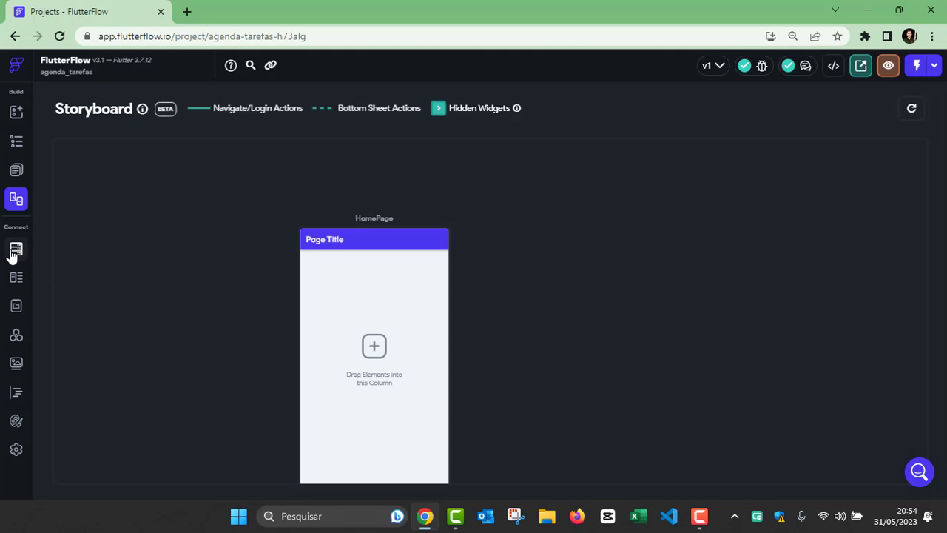
Step: Browse the Firestore, custom data types, App State, API Calls and app settings sections at normal browser zoom
click(16, 250)
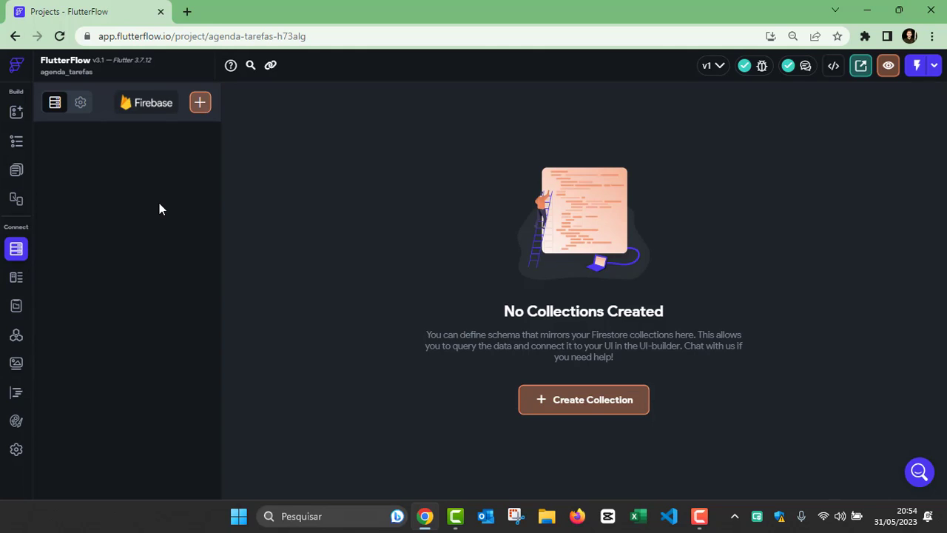
key(ctrl+plus)
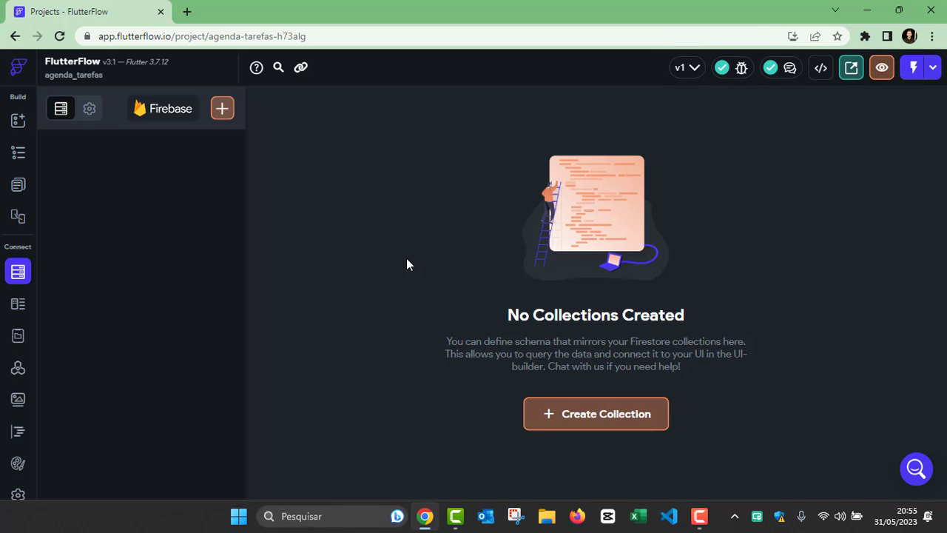
click(18, 305)
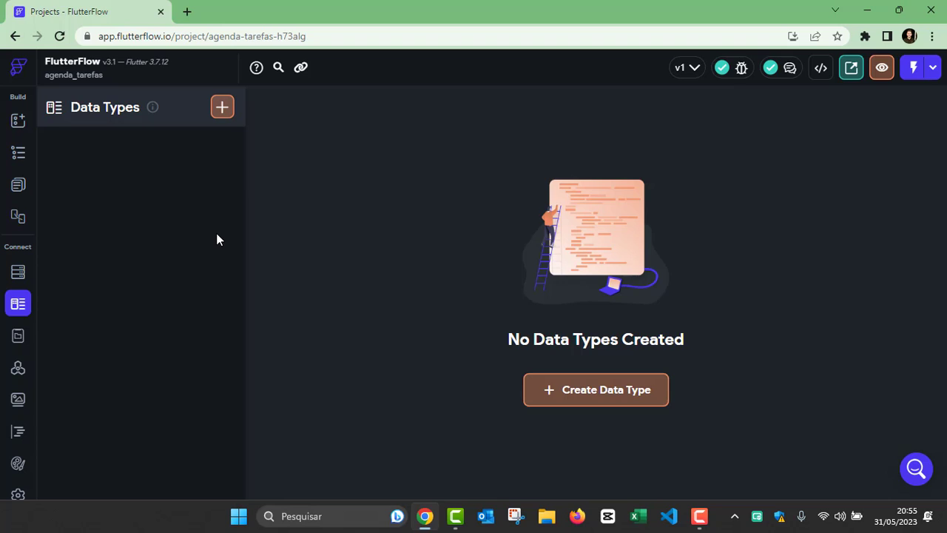
click(18, 335)
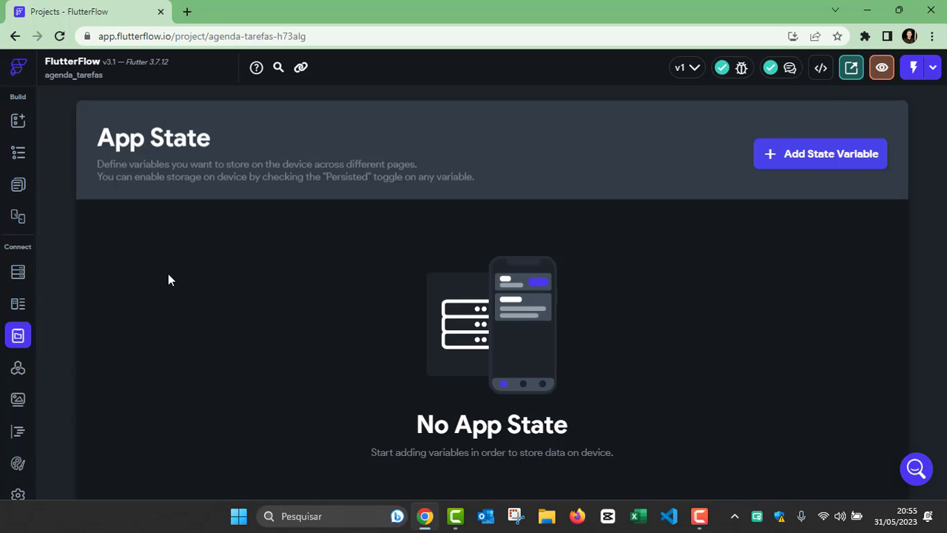
click(15, 370)
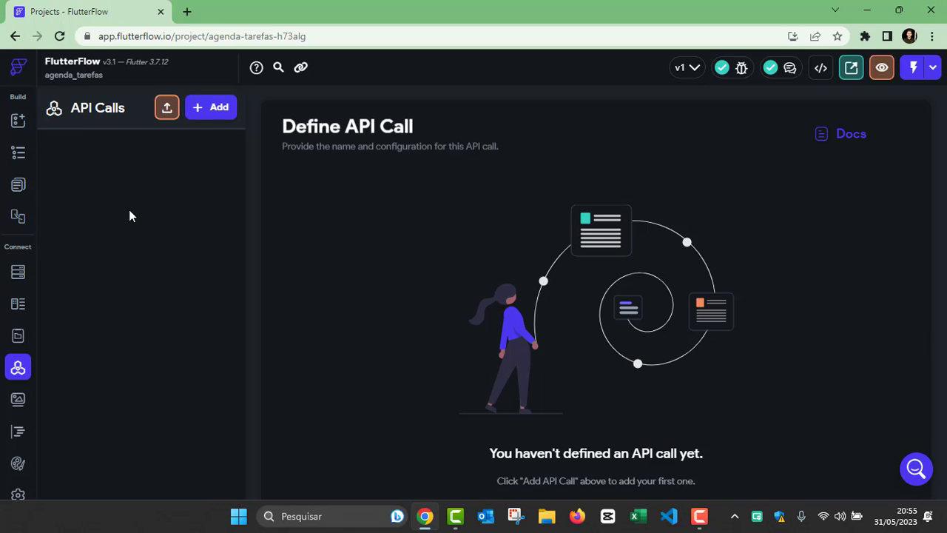
scroll(12, 409, down, 1)
click(17, 480)
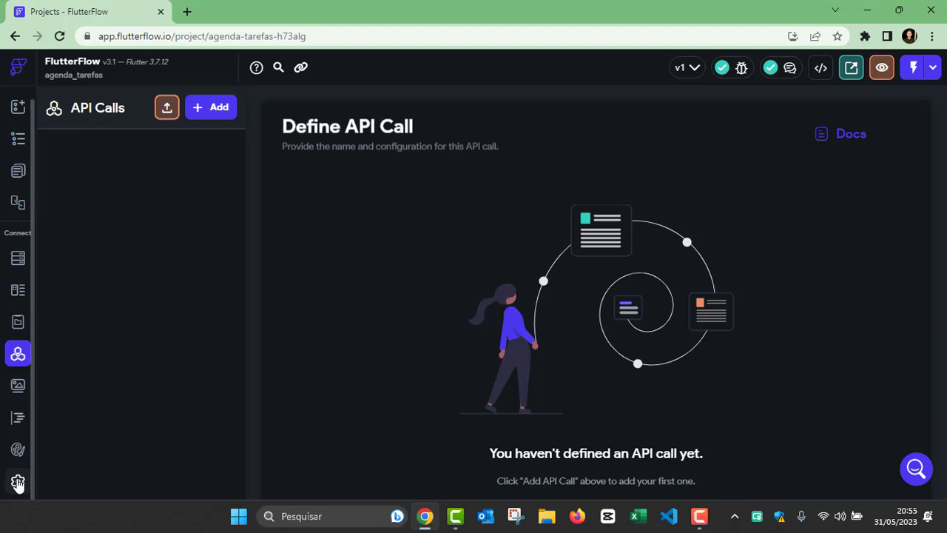
scroll(29, 431, up, 1)
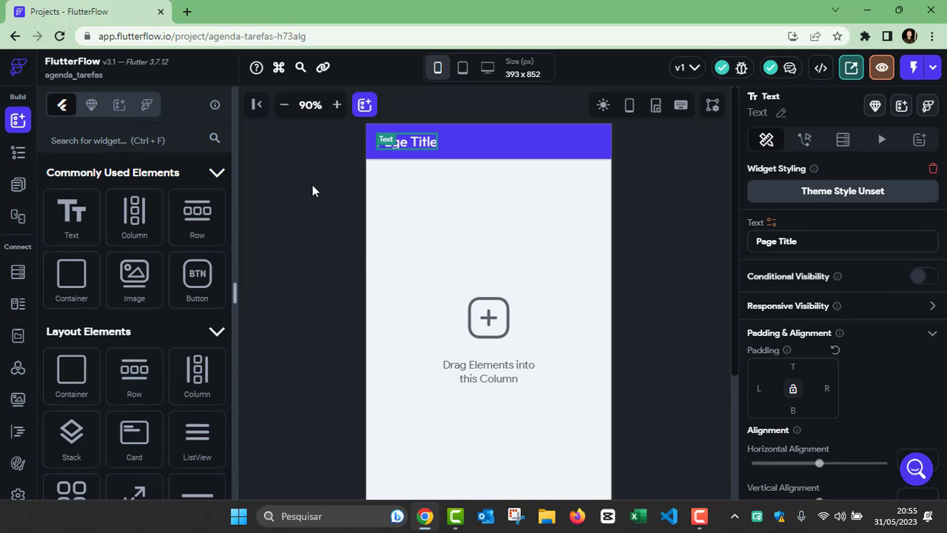
Step: Select the HomePage scaffold, zoom the canvas to 110%, and show the Widget Tree
click(650, 206)
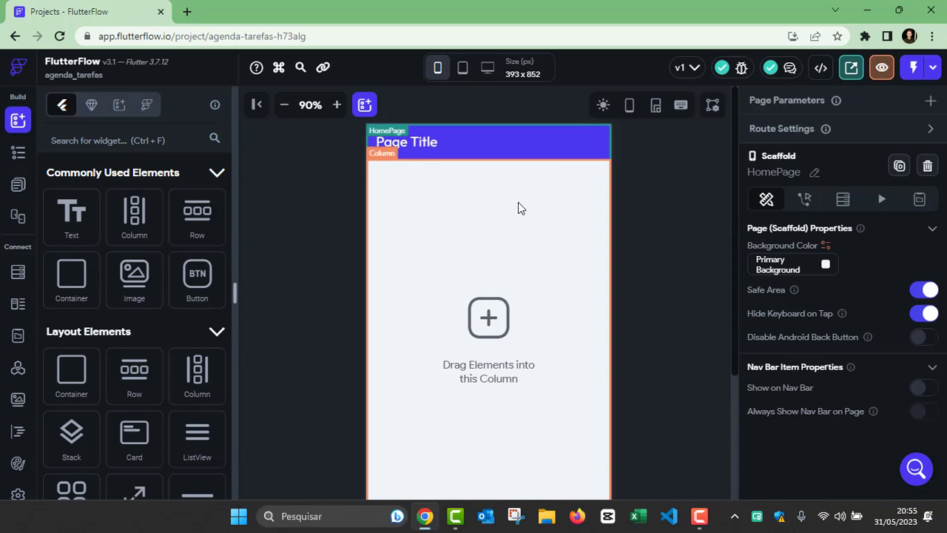
click(336, 106)
click(337, 106)
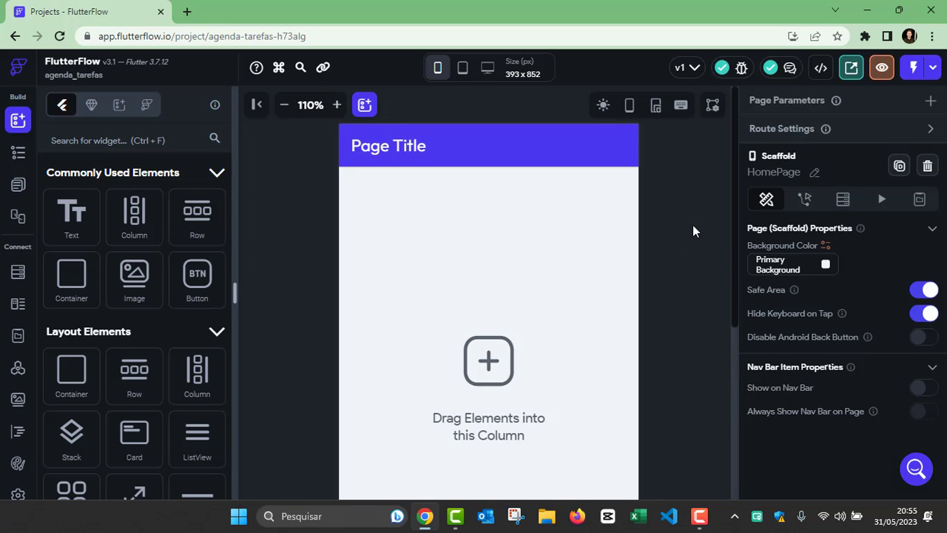
scroll(641, 245, down, 4)
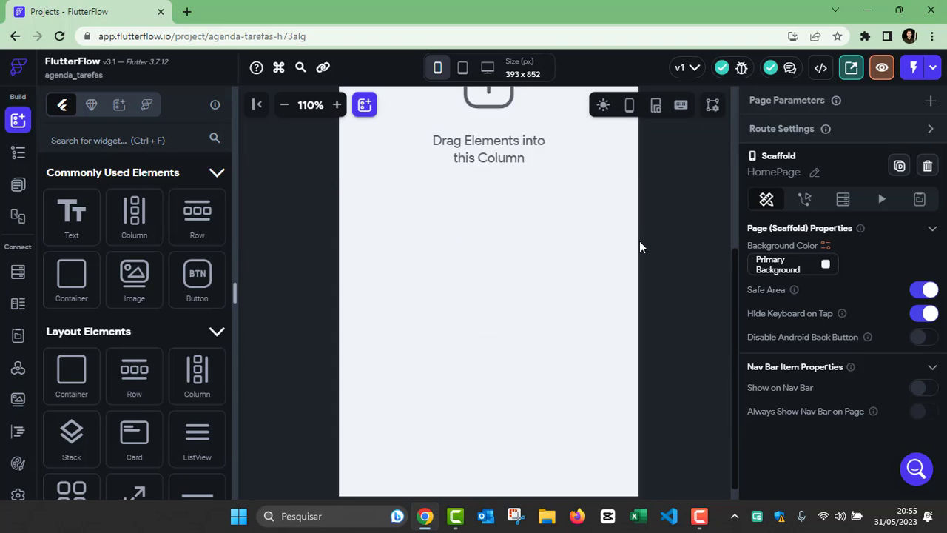
scroll(641, 252, up, 4)
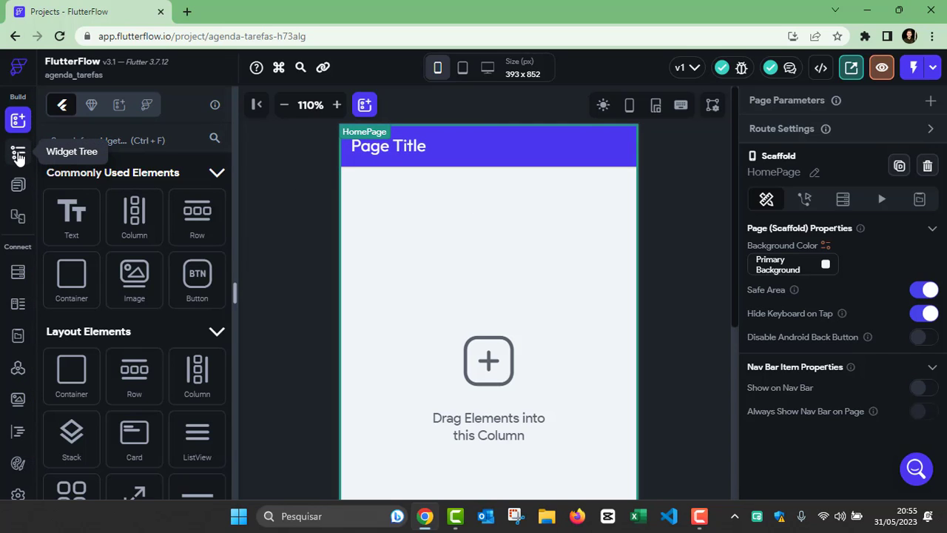
click(18, 154)
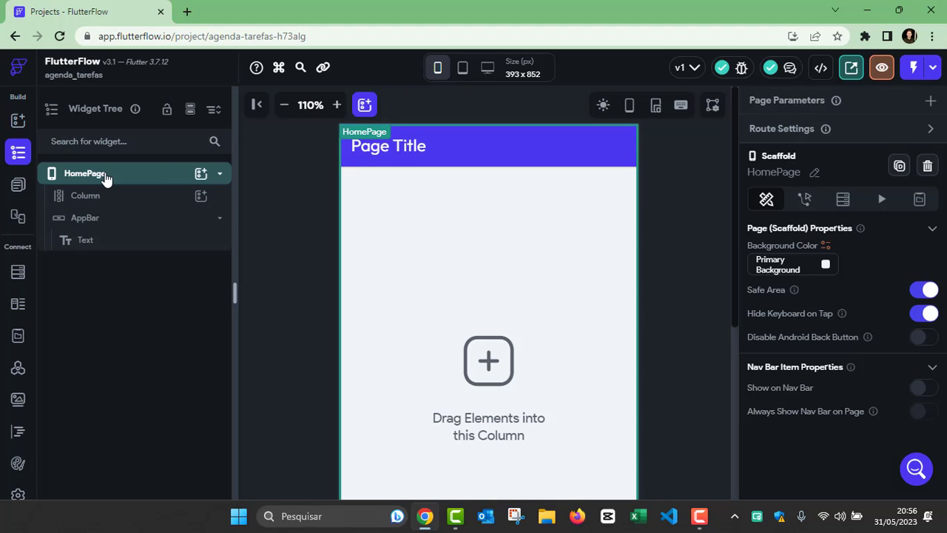
Step: Collapse and re-expand HomePage, then select its Column, AppBar and the 'Page Title' Text in turn
click(220, 175)
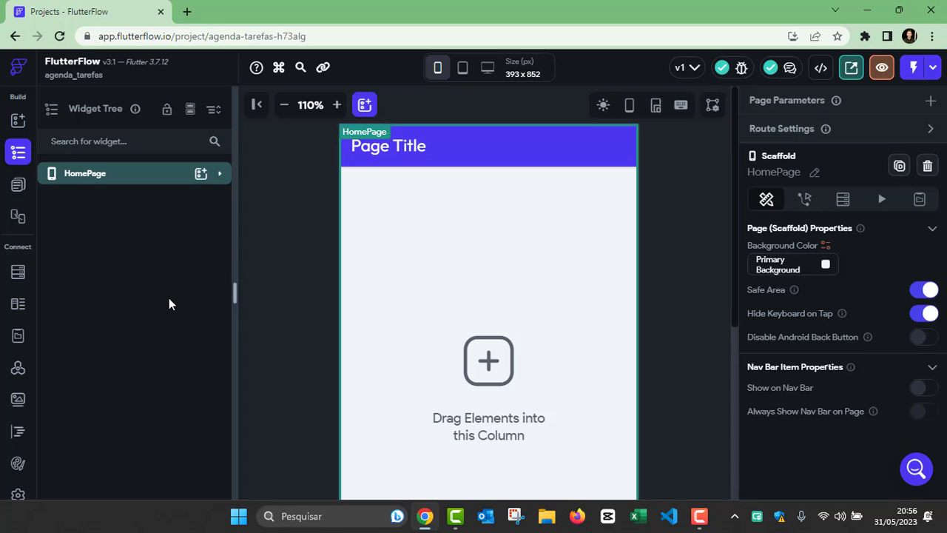
click(219, 174)
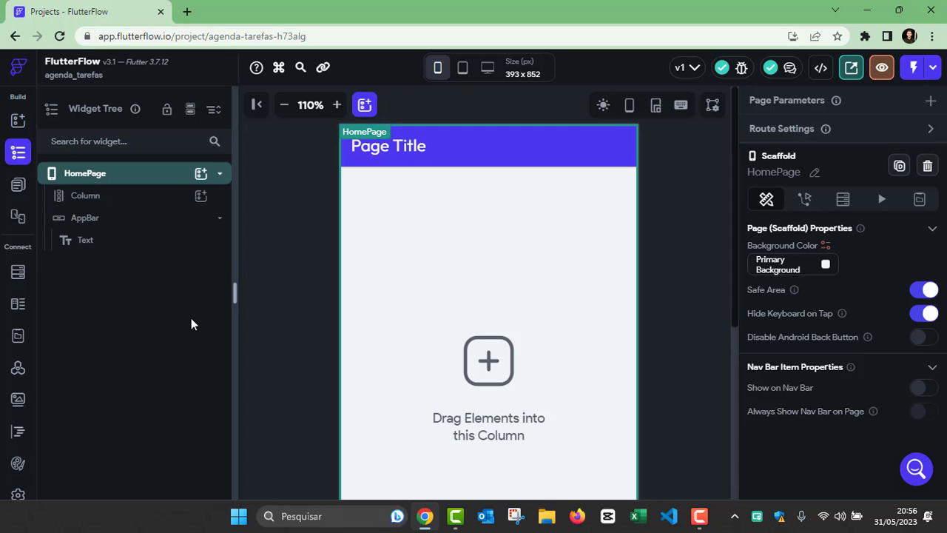
click(101, 201)
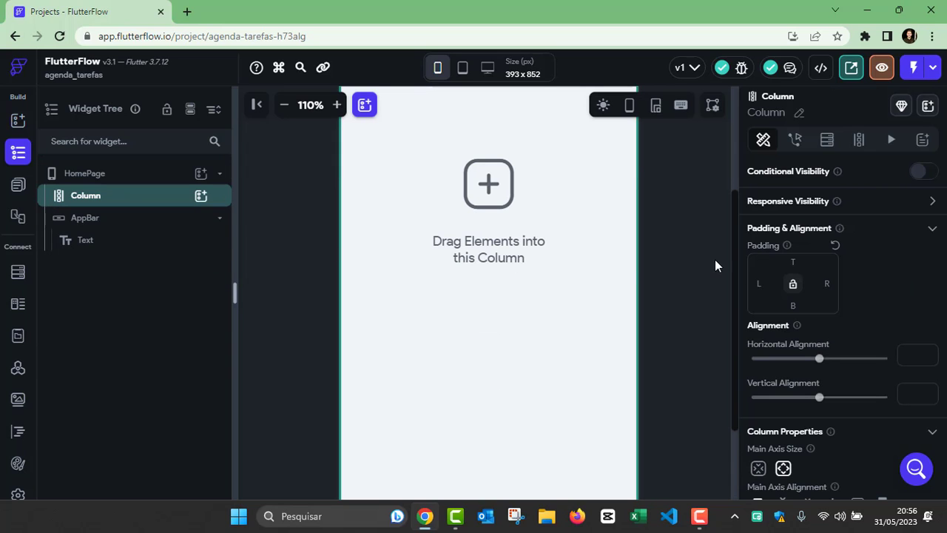
scroll(696, 255, up, 2)
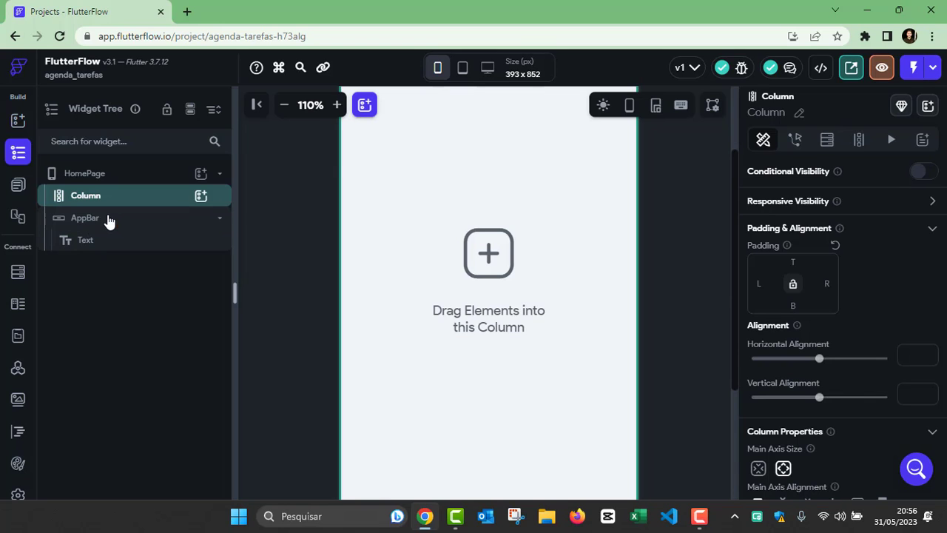
click(108, 219)
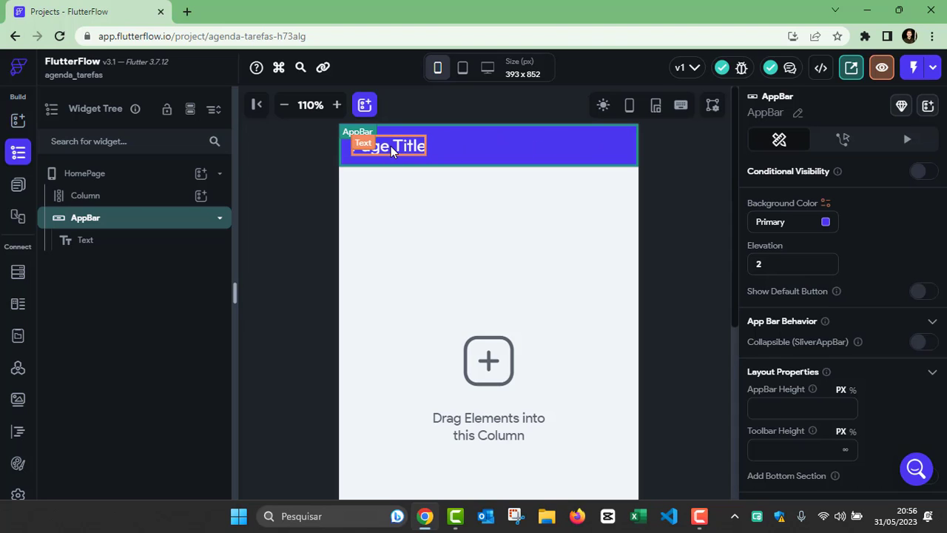
click(96, 242)
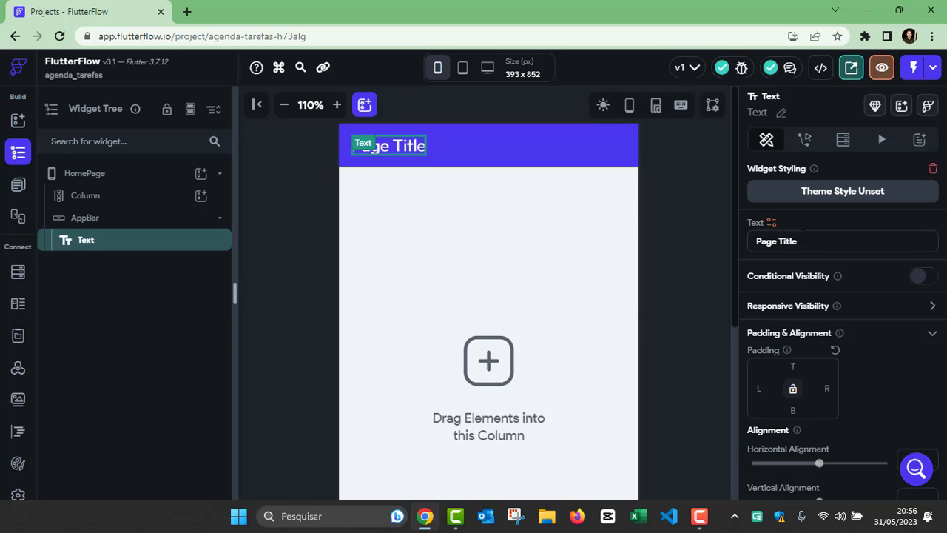
Step: Replace the app bar's 'Page Title' text with 'Agenda de Tarefas'
drag(809, 245, 748, 249)
text(Age)
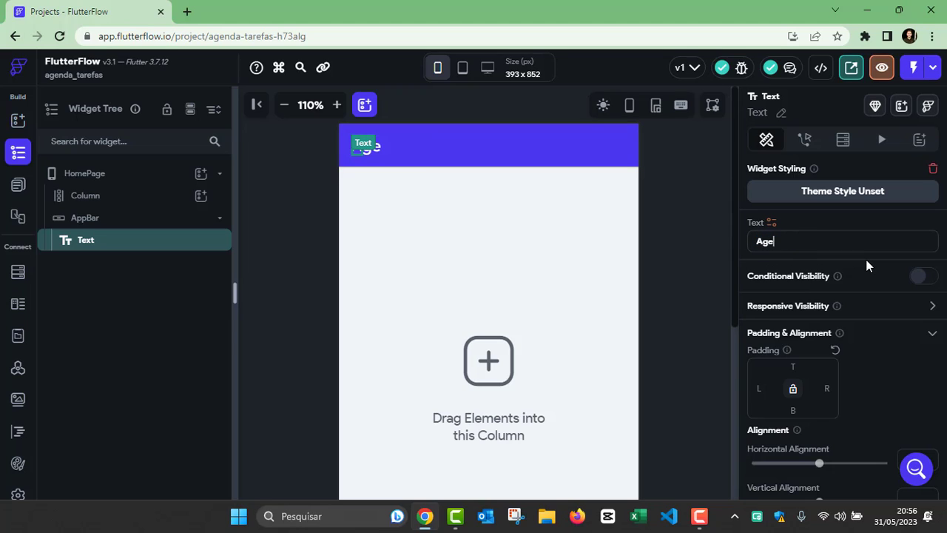
text(nda de Tarefas)
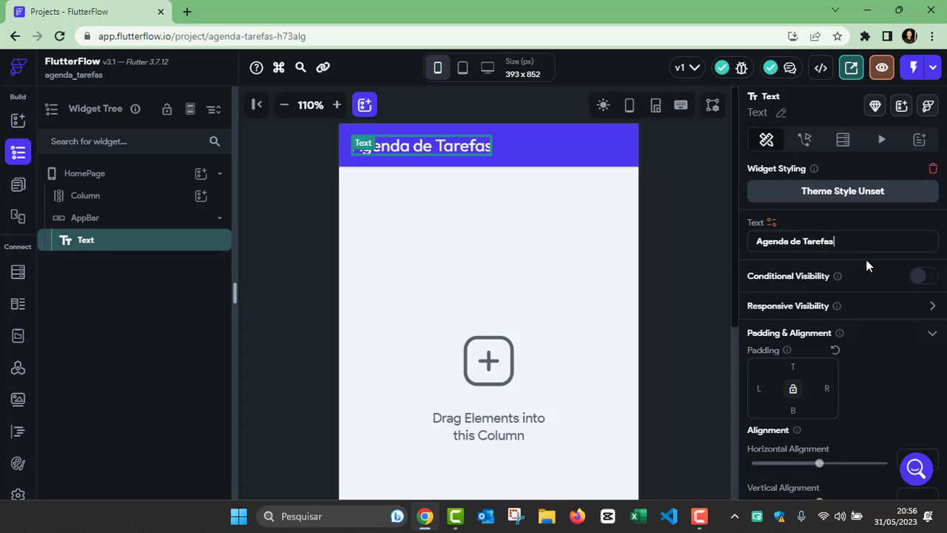
click(636, 220)
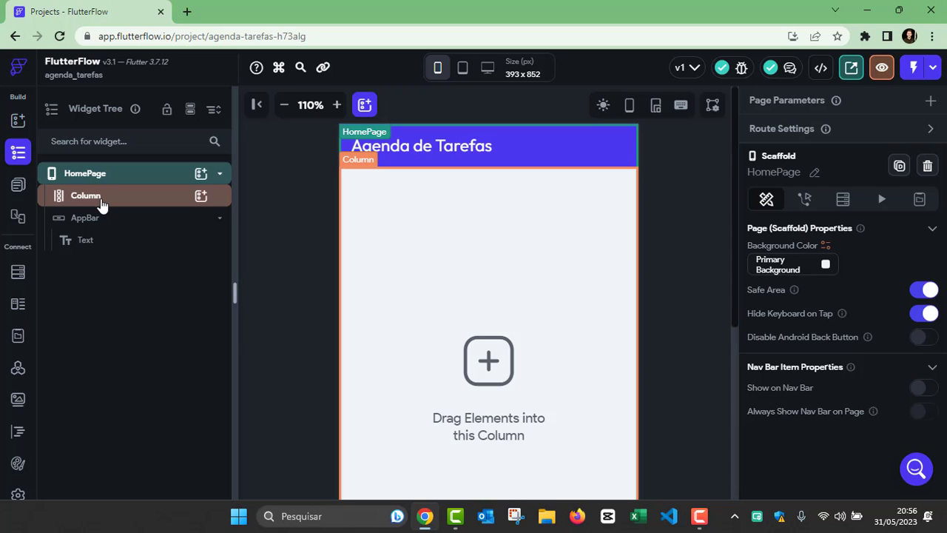
Step: Delete the Column and the AppBar with its title, then zoom the canvas to 100%
click(110, 203)
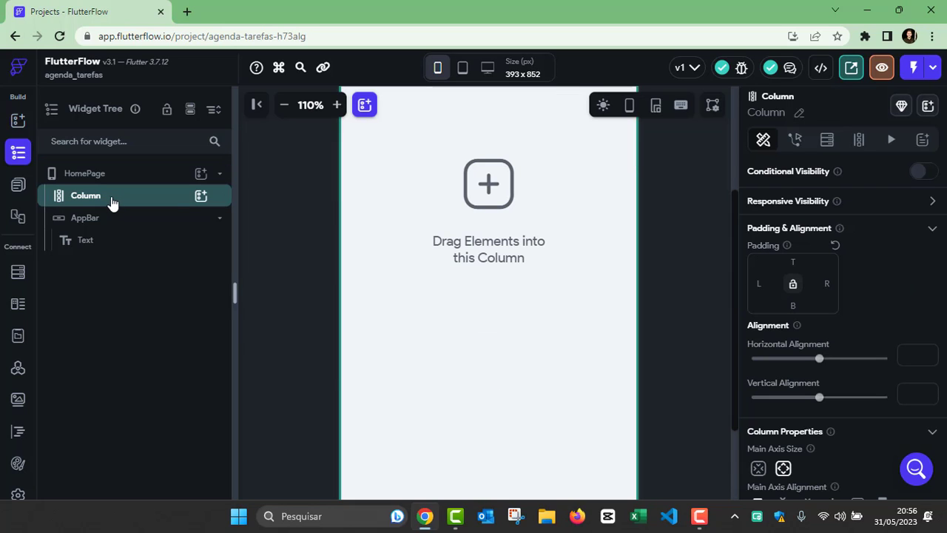
key(Delete)
click(113, 201)
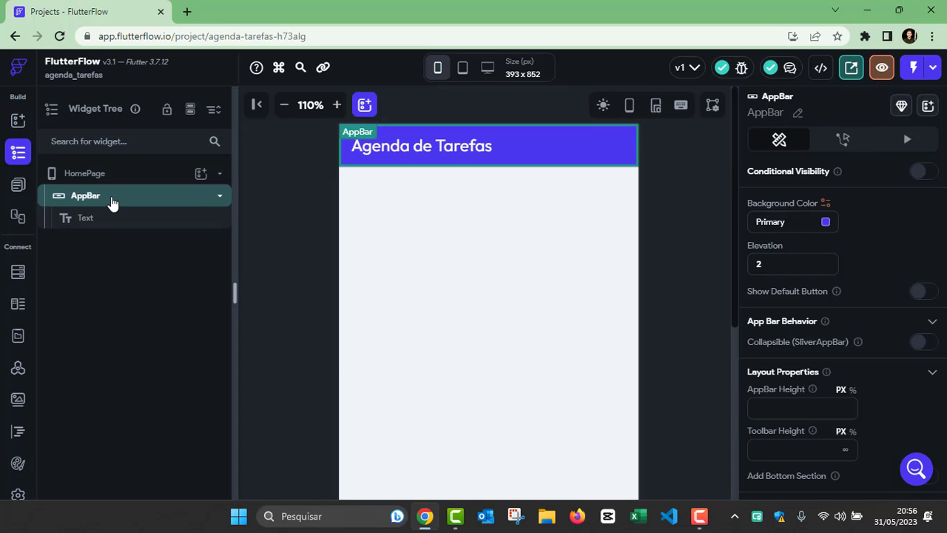
key(Delete)
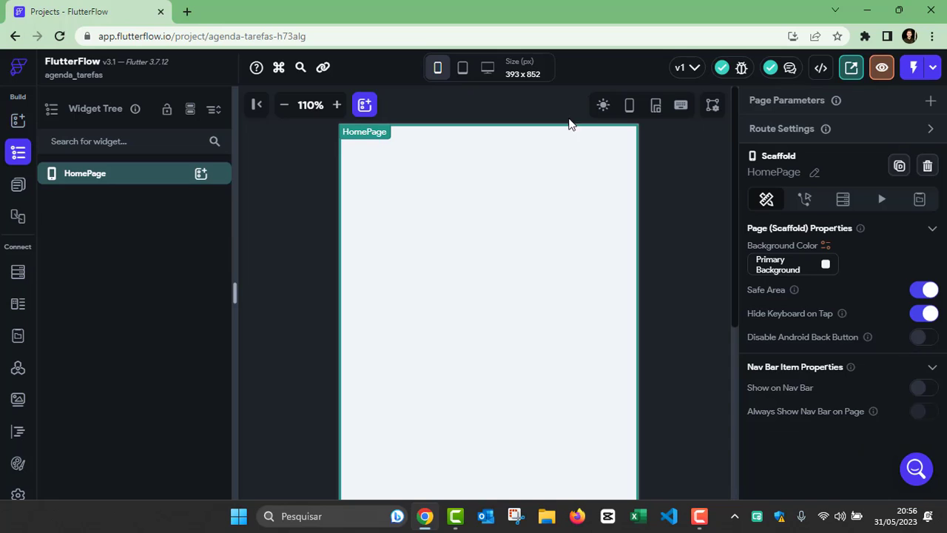
click(284, 105)
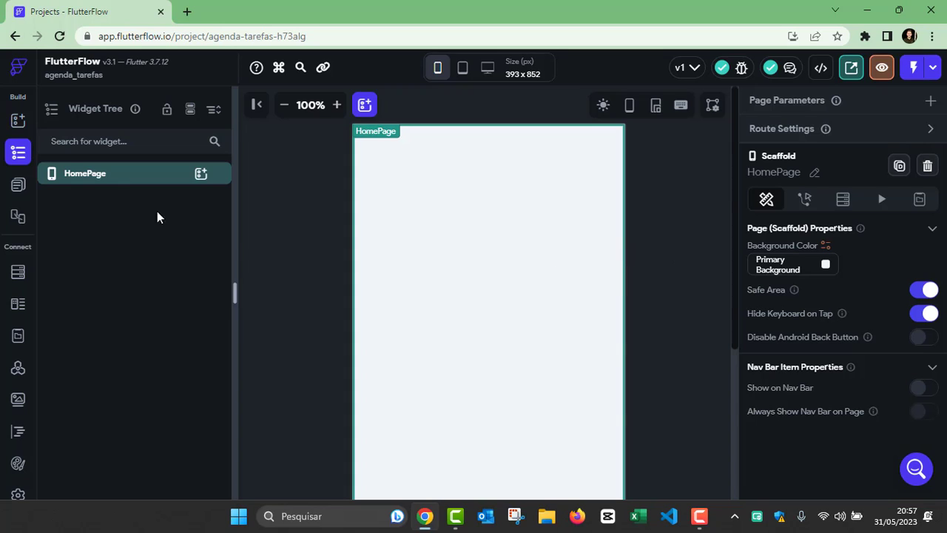
click(18, 121)
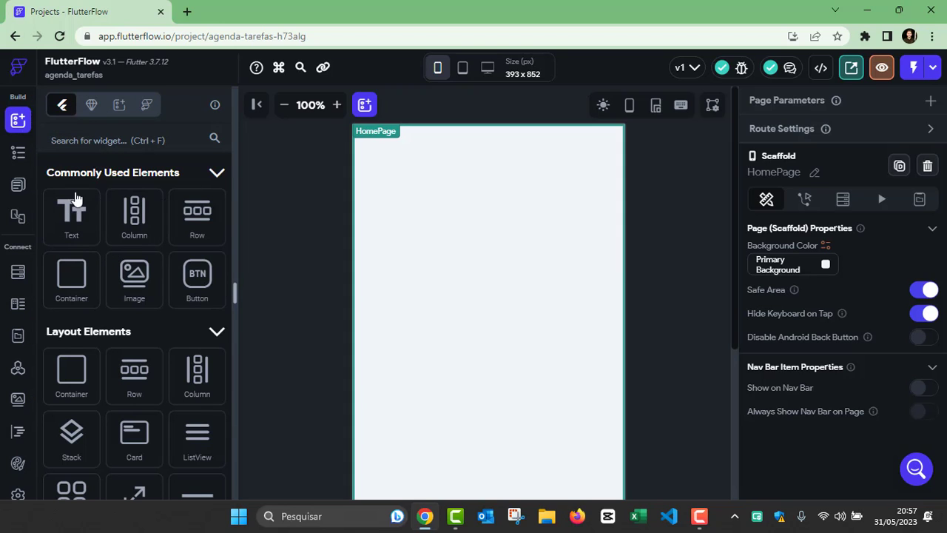
scroll(70, 270, down, 2)
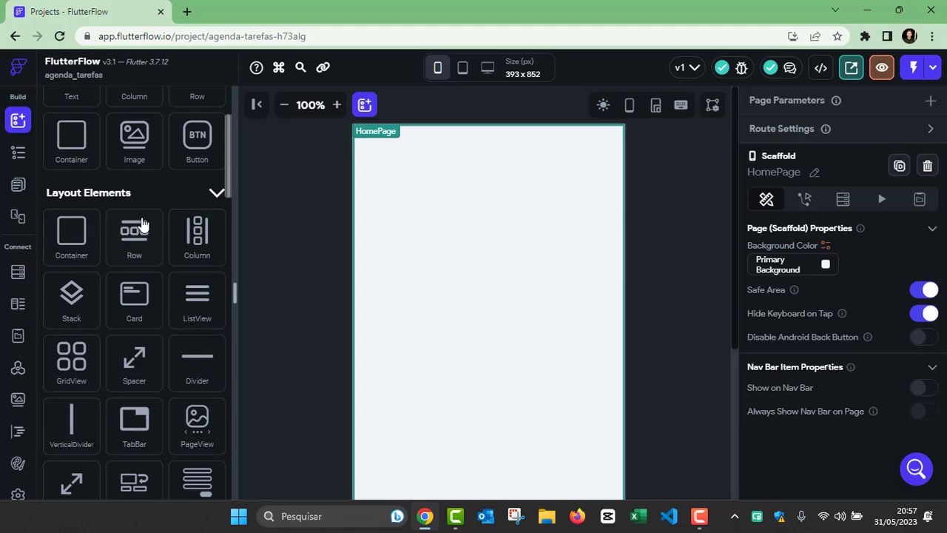
scroll(140, 281, down, 6)
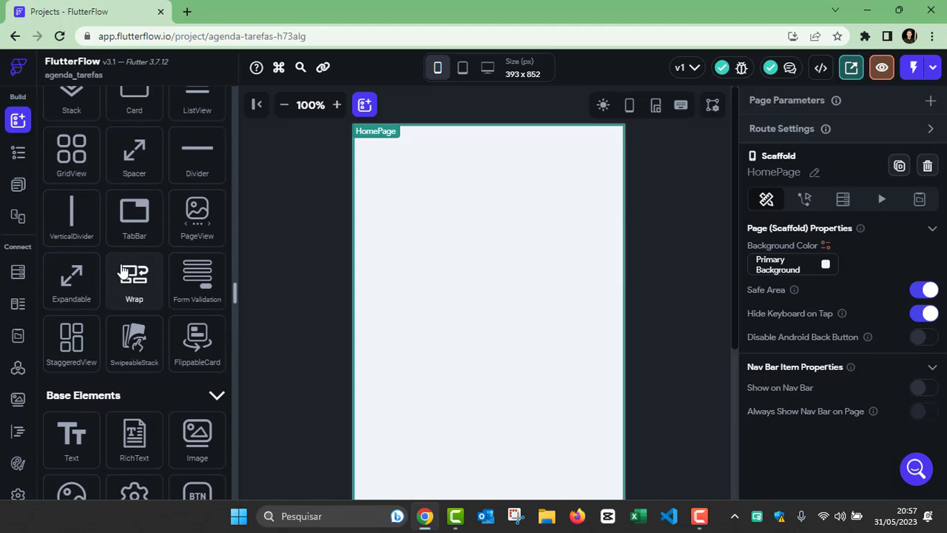
scroll(84, 304, up, 10)
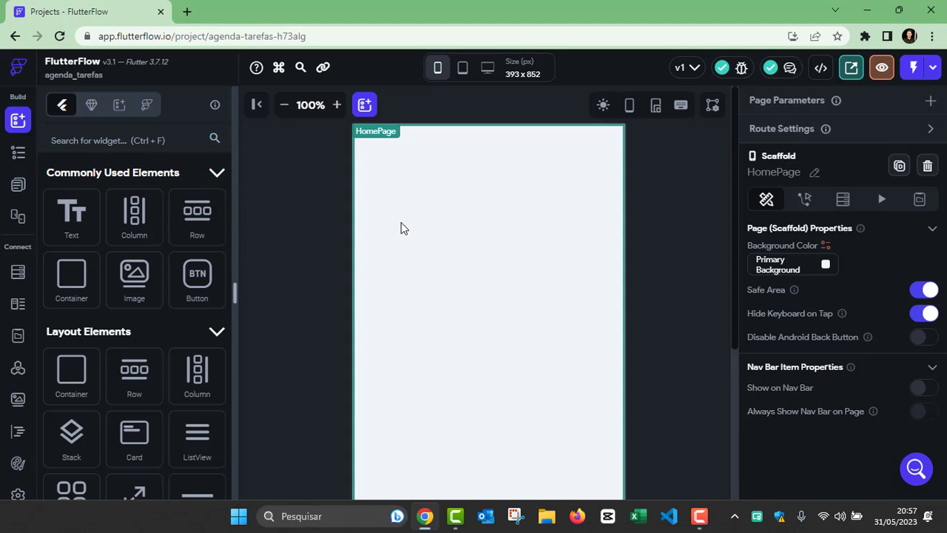
click(19, 155)
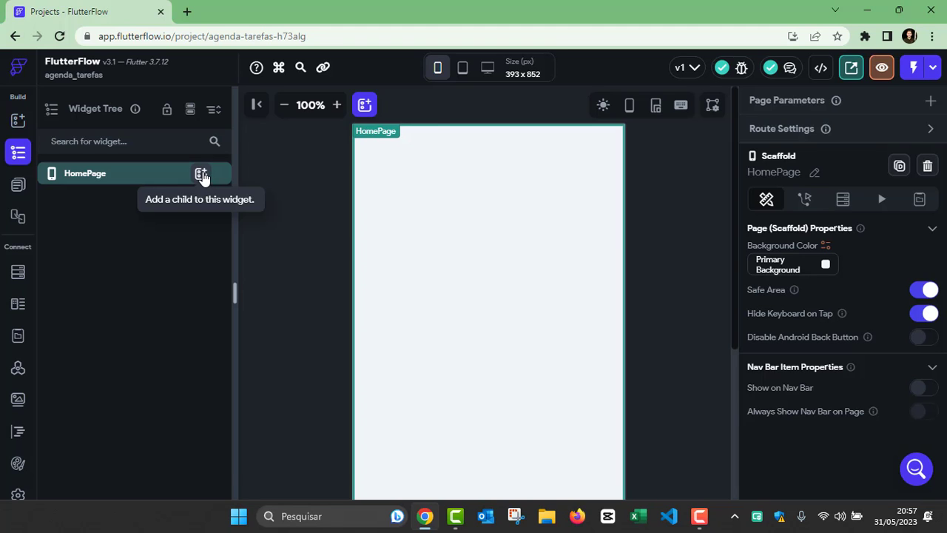
Step: Add a Column as HomePage's child widget
click(201, 174)
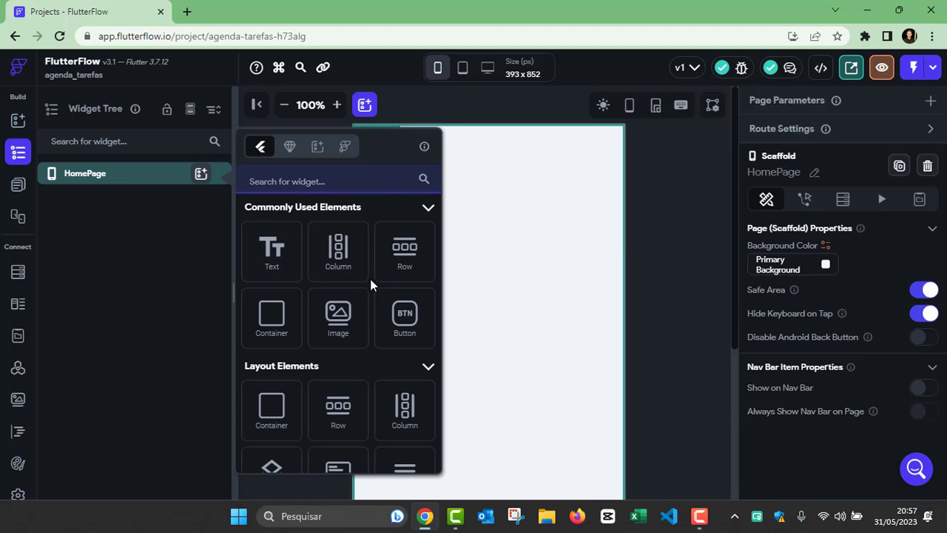
scroll(370, 281, down, 6)
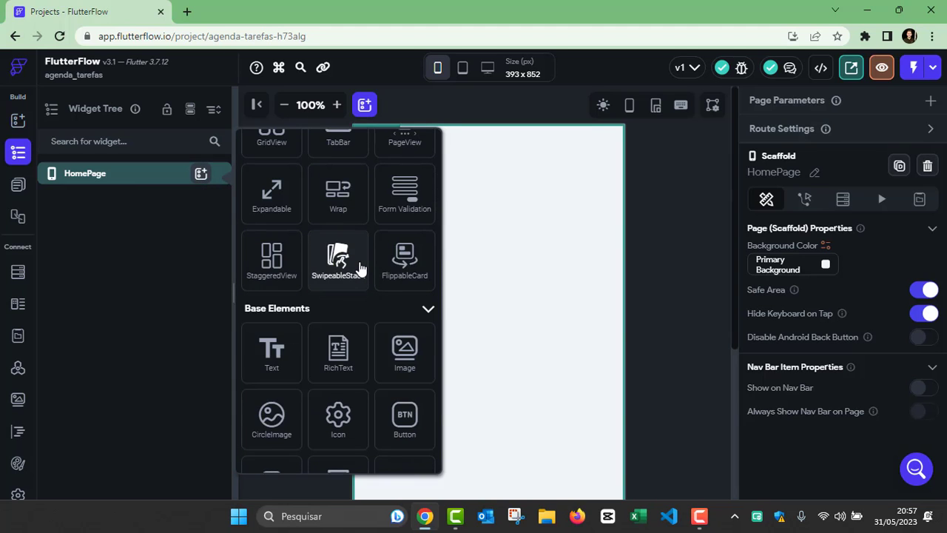
scroll(360, 290, up, 6)
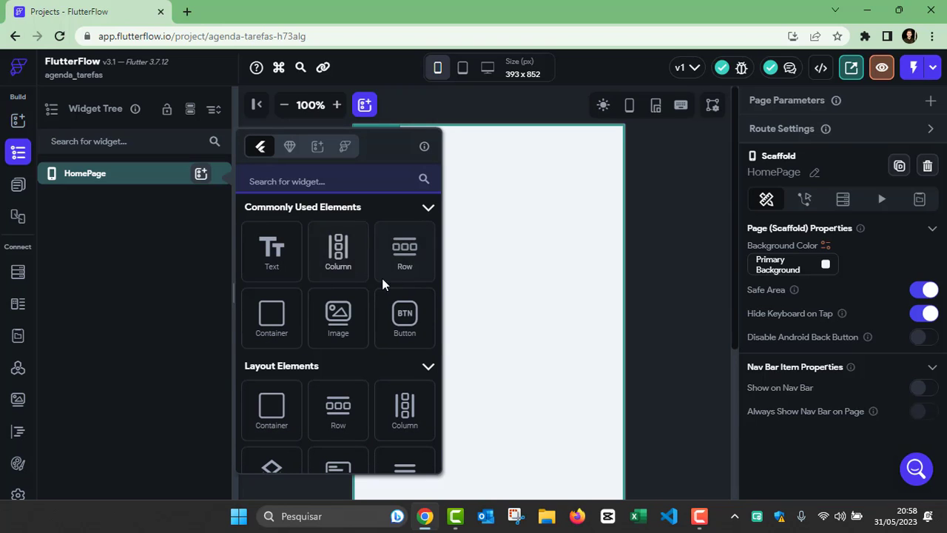
click(336, 250)
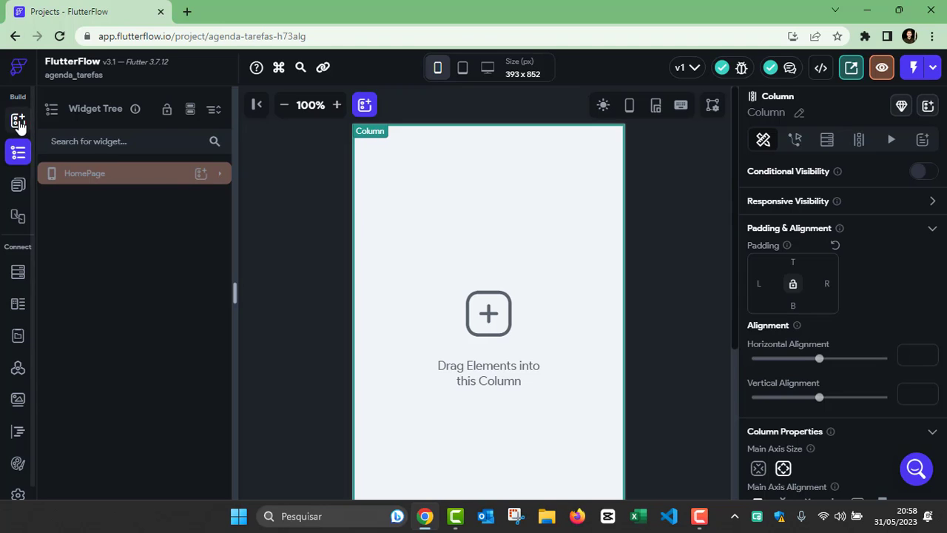
Step: Expand HomePage in the Widget Tree and select its empty Column
click(19, 122)
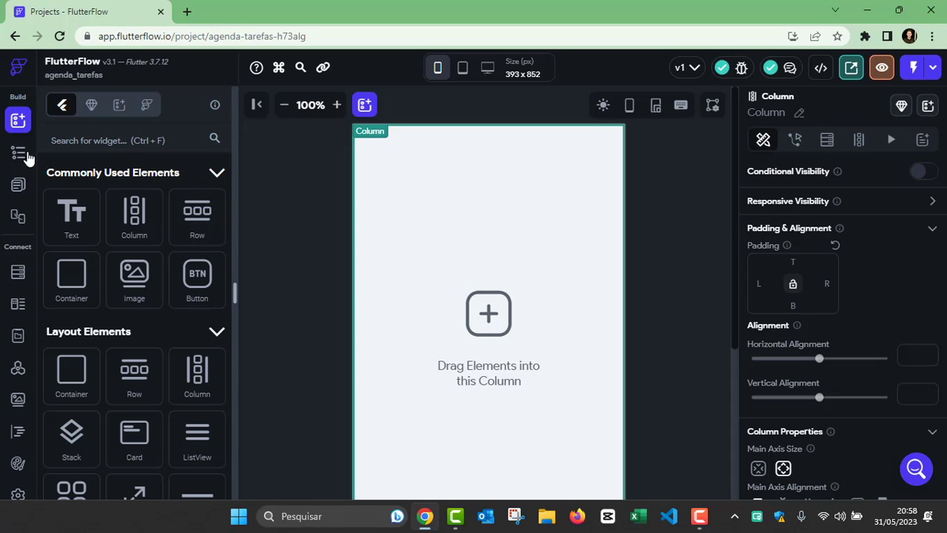
click(18, 151)
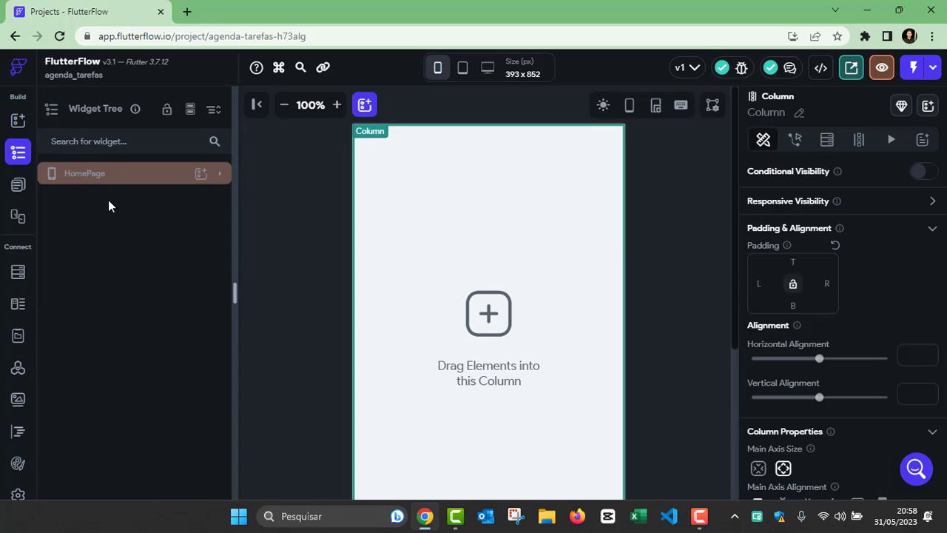
click(118, 177)
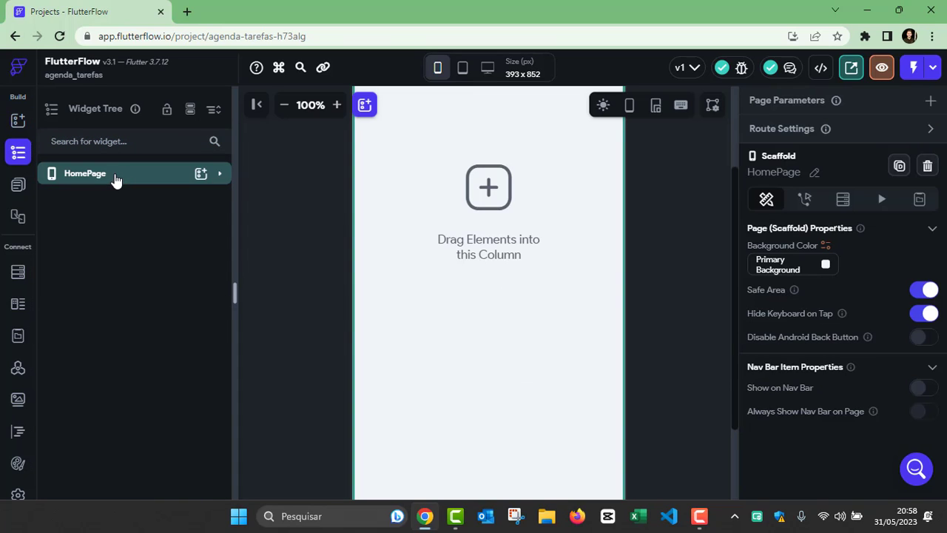
click(220, 176)
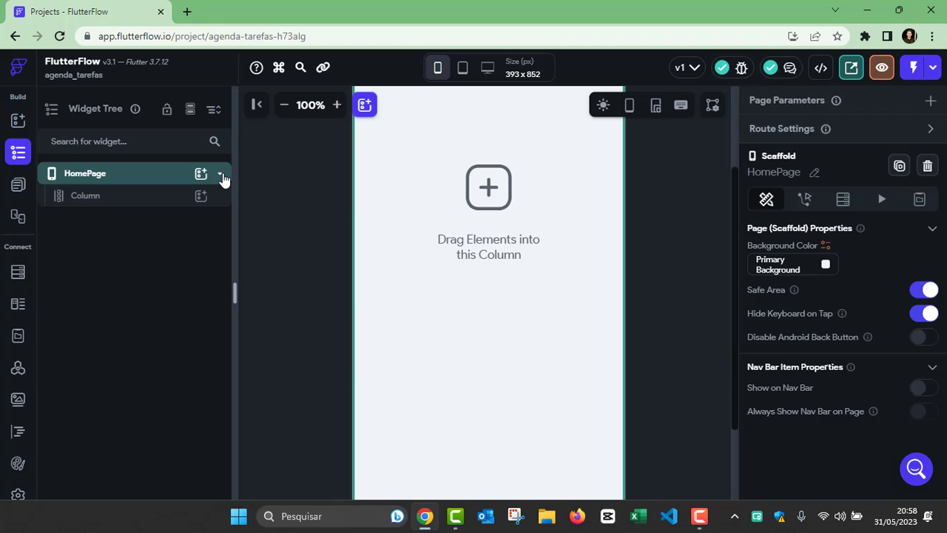
click(106, 203)
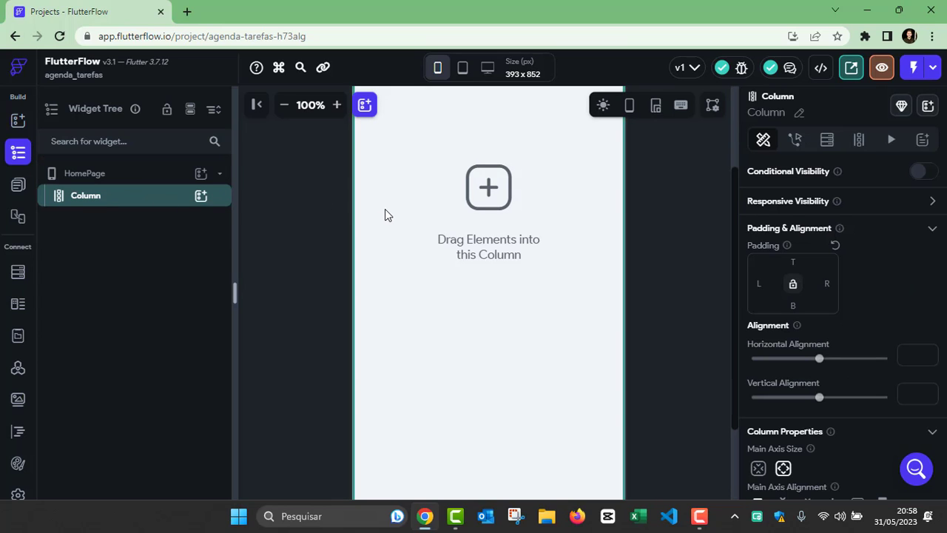
scroll(385, 211, up, 2)
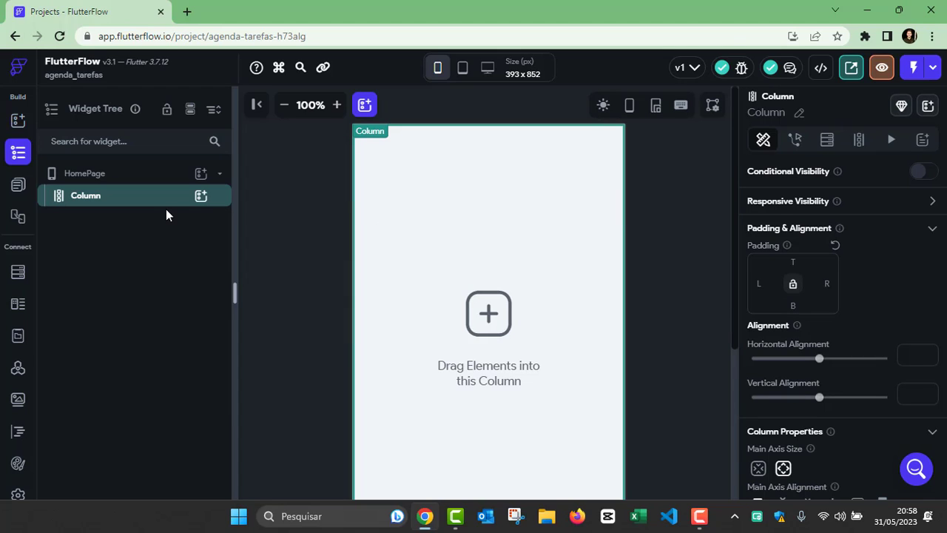
Step: Insert an Image into HomePage's Column and resize it to 176 × 200 px
click(201, 197)
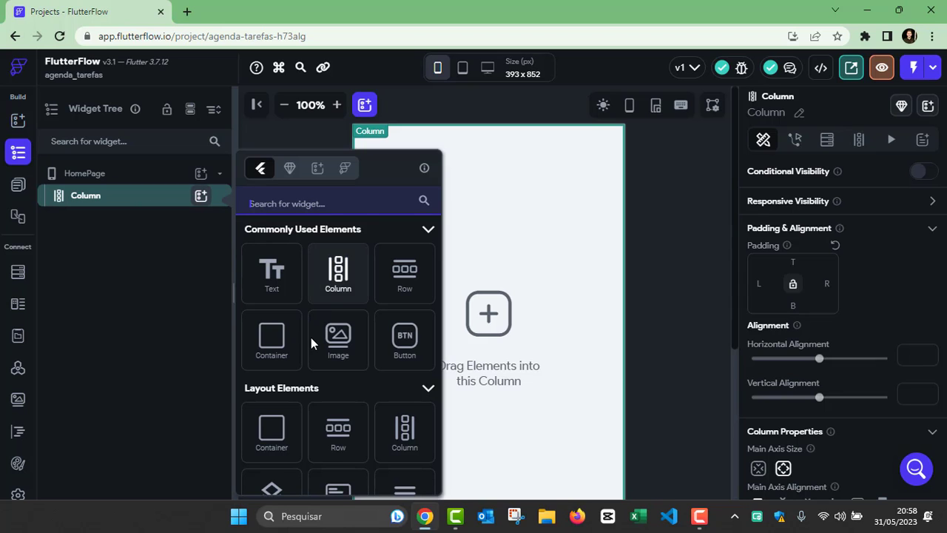
click(349, 353)
click(350, 353)
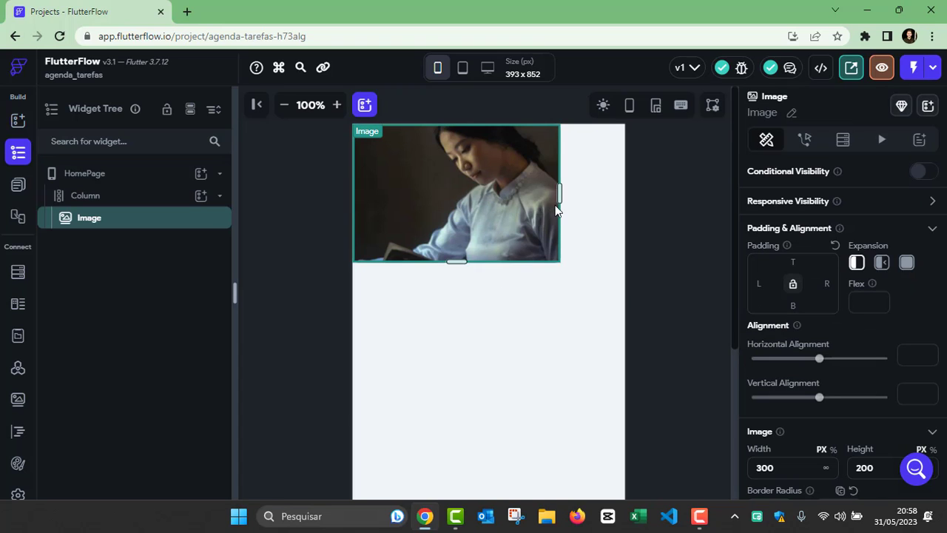
drag(551, 195, 475, 199)
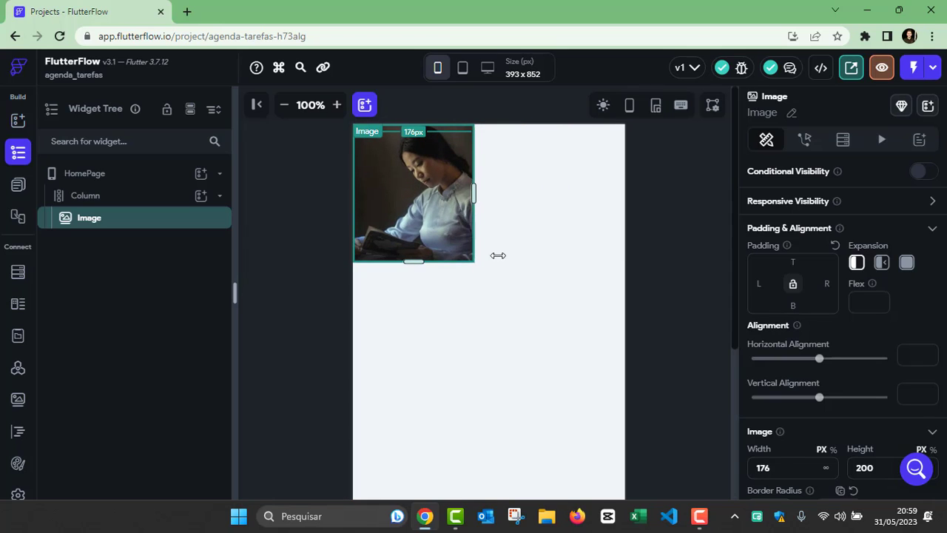
click(505, 355)
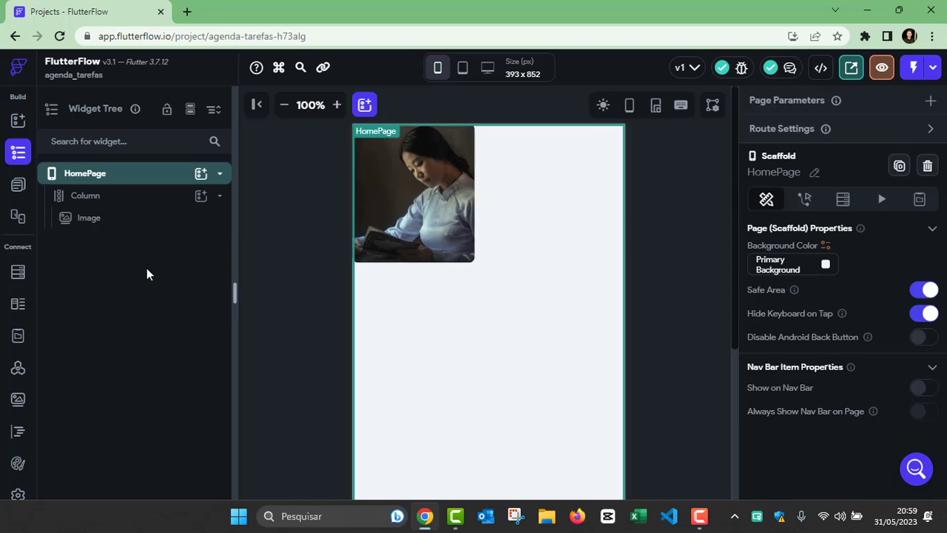
Step: Add a beach-photo Image below the first and narrow it to 182 × 200 px
click(106, 222)
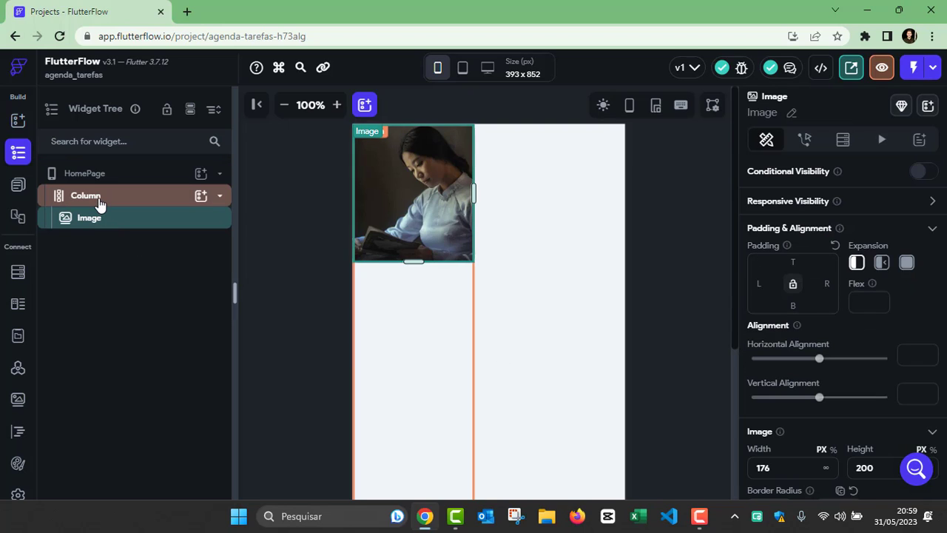
click(200, 195)
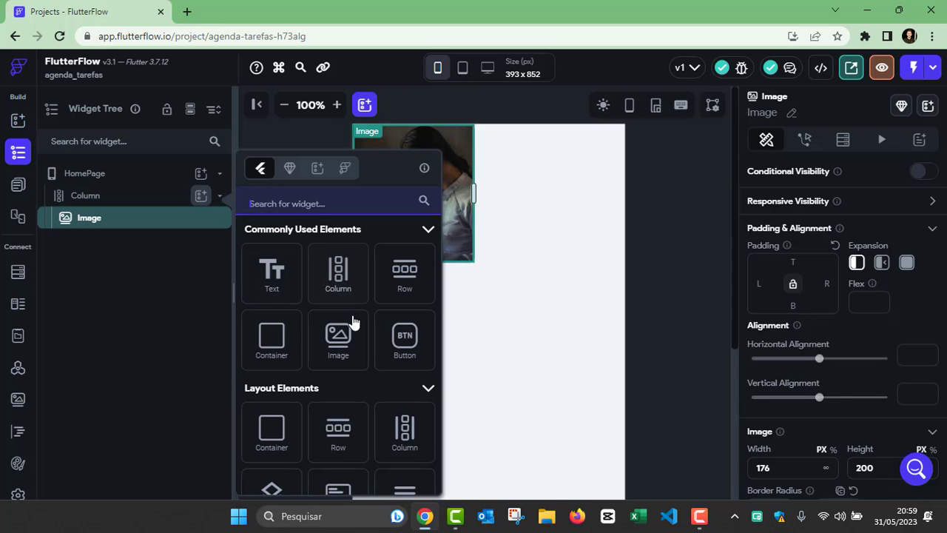
scroll(325, 314, down, 1)
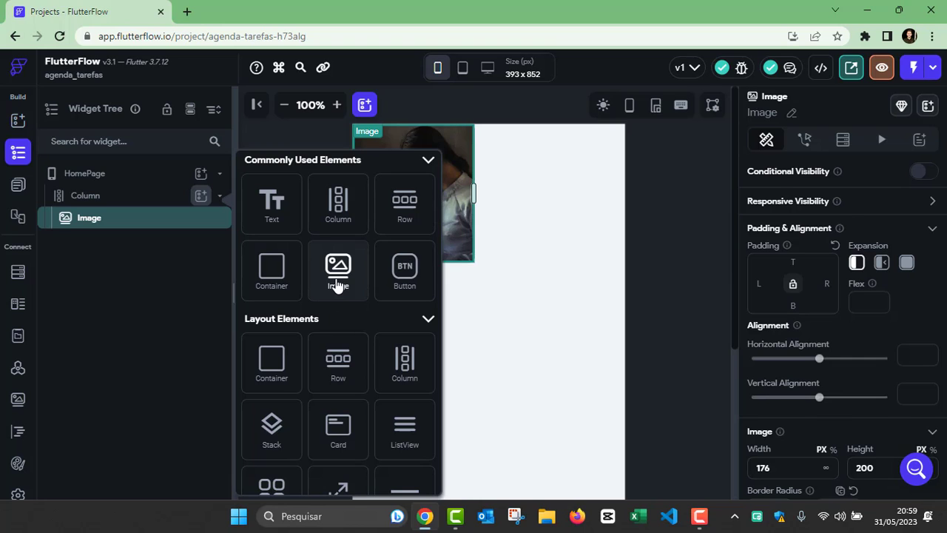
click(337, 286)
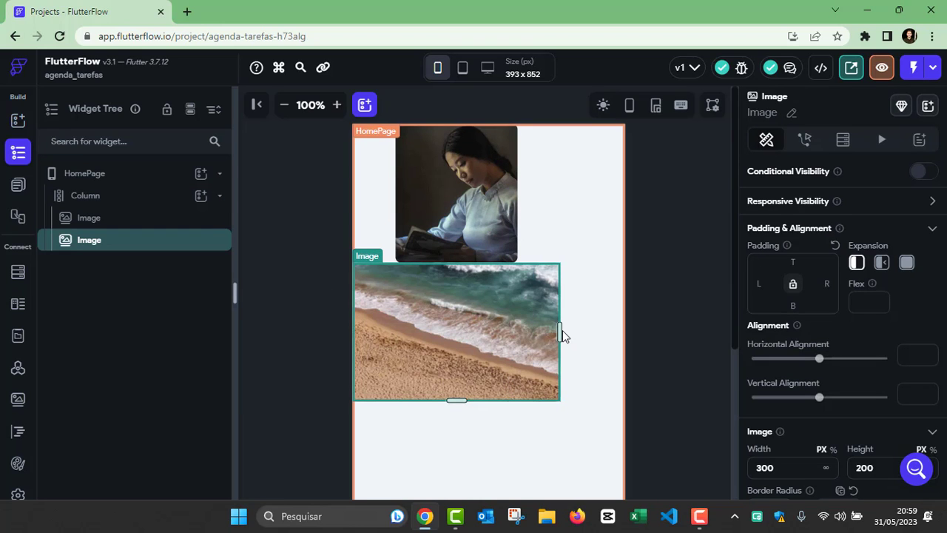
drag(559, 337, 472, 330)
click(645, 338)
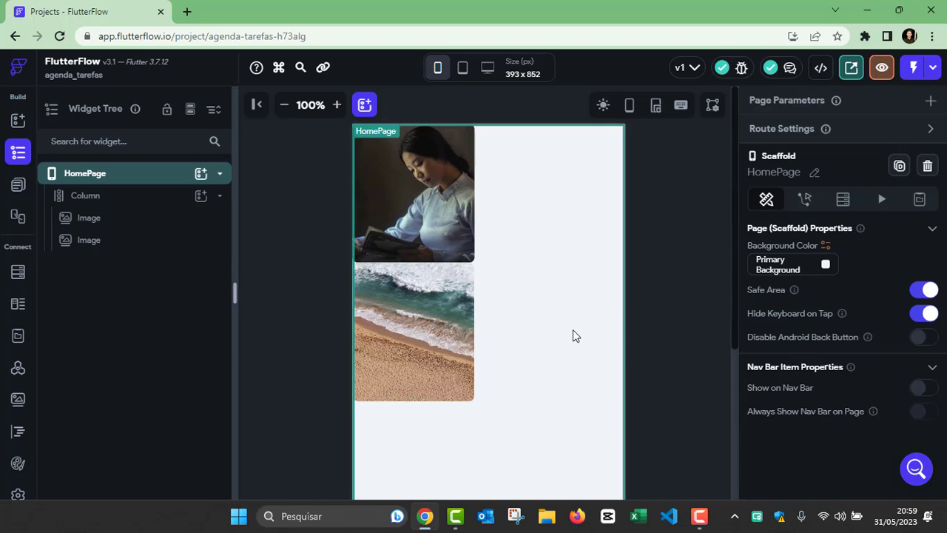
Step: Delete the beach image, then the remaining first image, from the Column
click(423, 321)
click(518, 200)
click(109, 201)
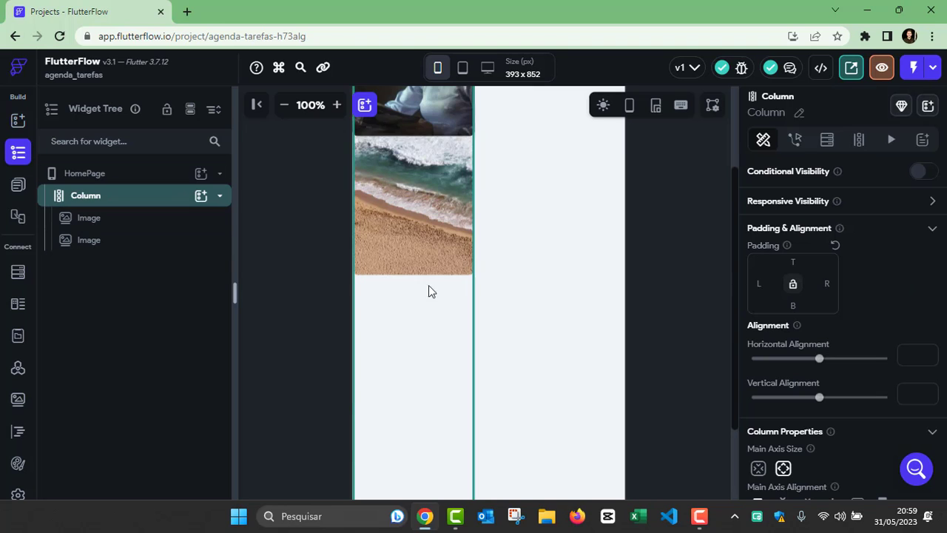
scroll(434, 292, up, 2)
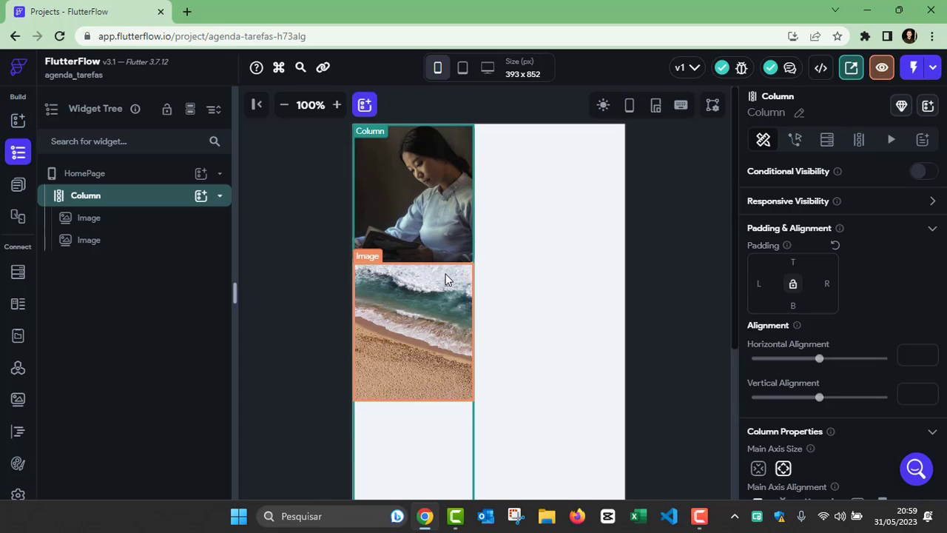
click(405, 324)
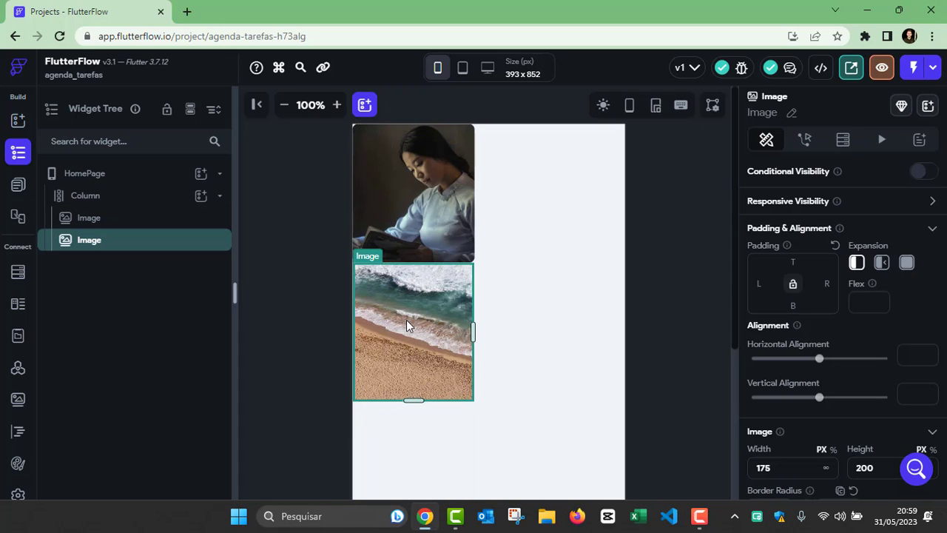
key(Delete)
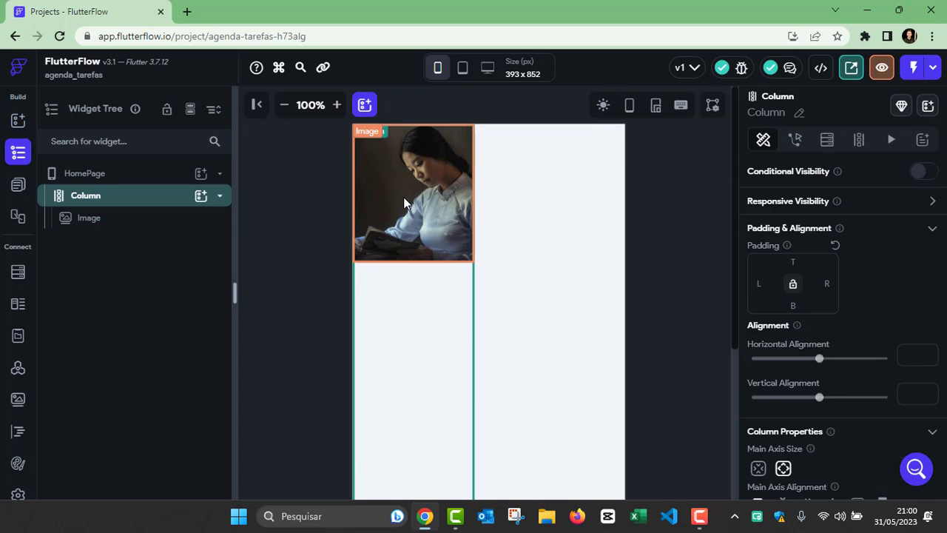
click(404, 198)
key(Delete)
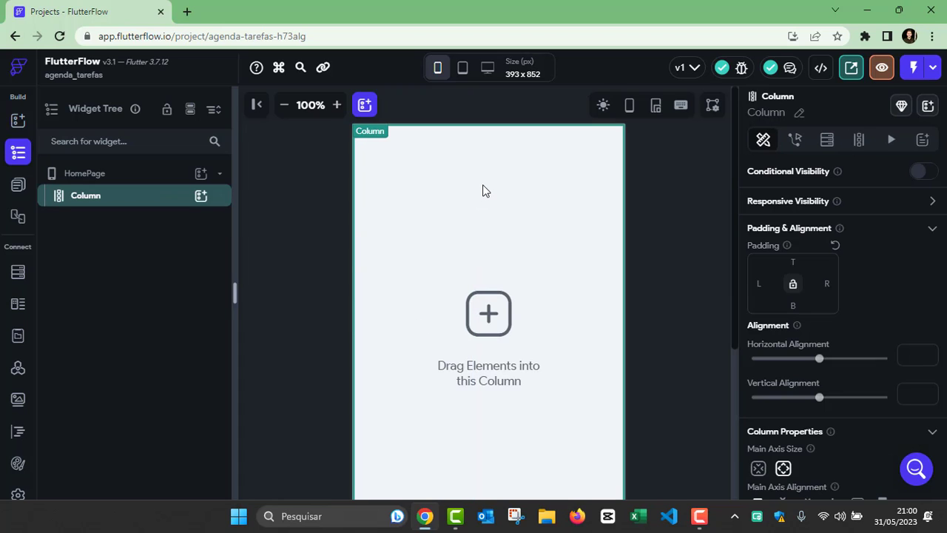
Step: Insert a Row from Commonly Used Elements into the Column and select it
click(200, 197)
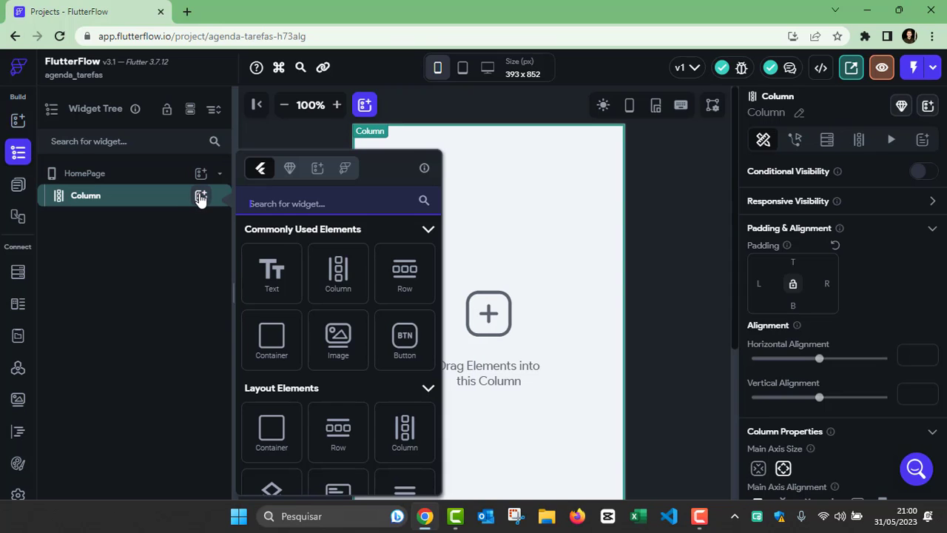
click(398, 275)
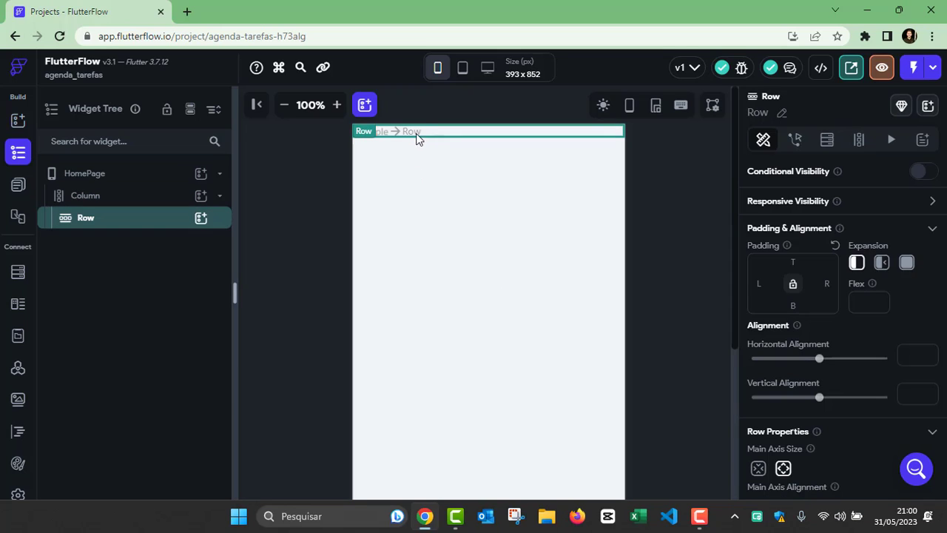
click(116, 197)
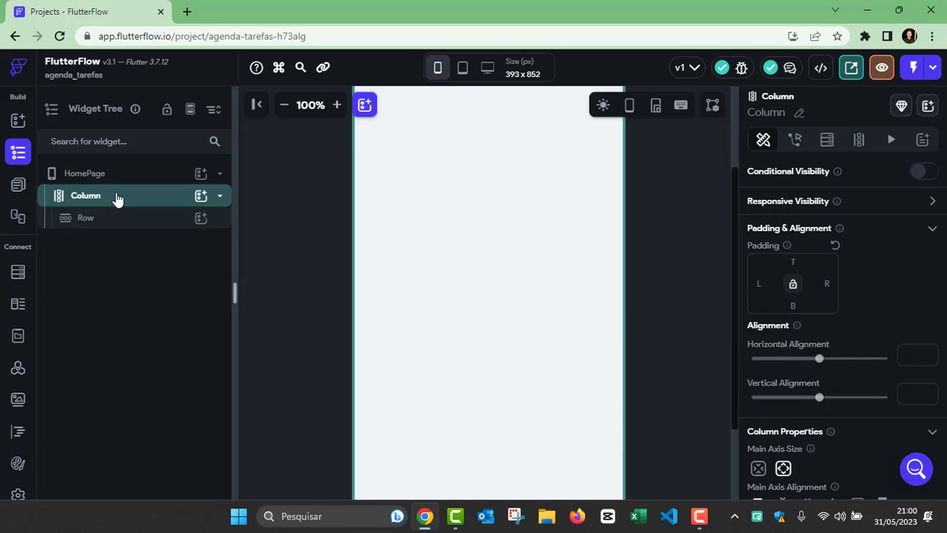
click(100, 222)
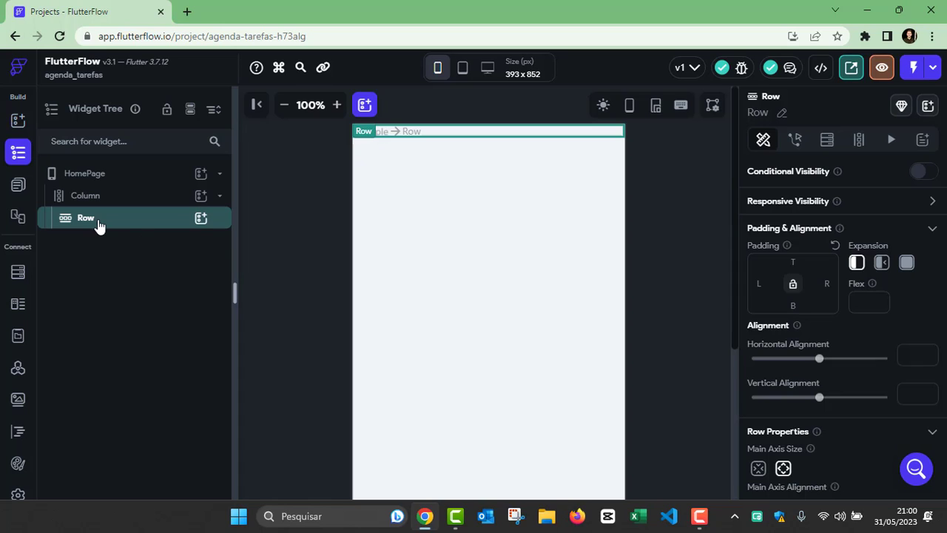
Step: Add a pier-photo Image inside the Row and shrink it to 170 × 200 px
click(201, 220)
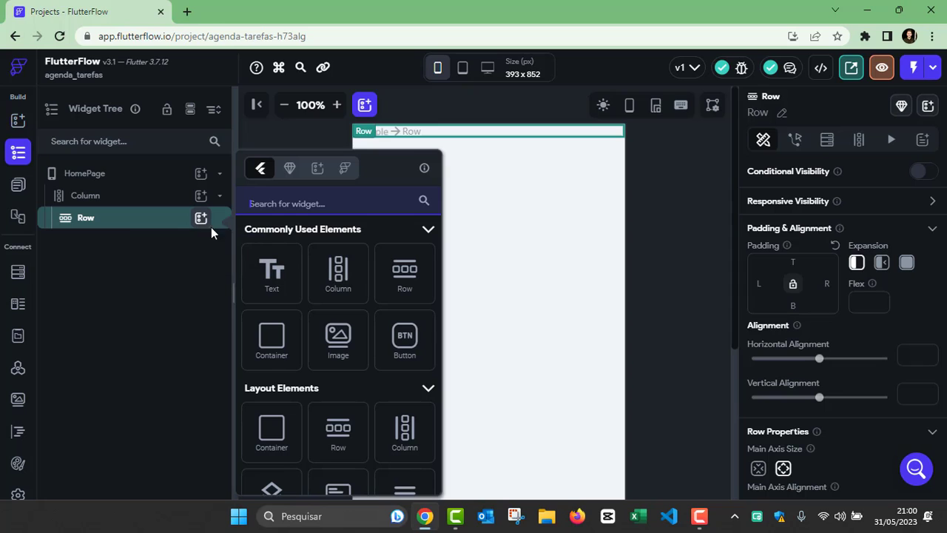
click(336, 344)
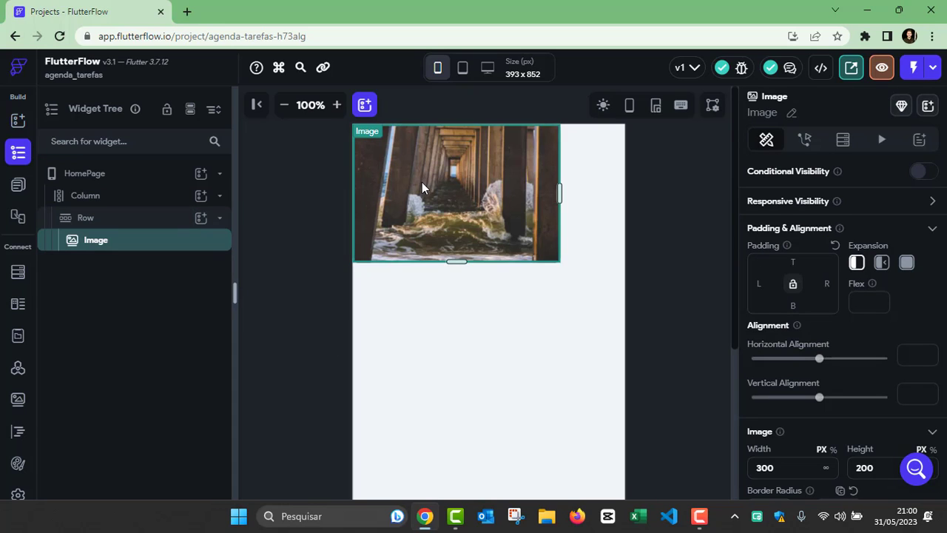
drag(548, 194, 471, 196)
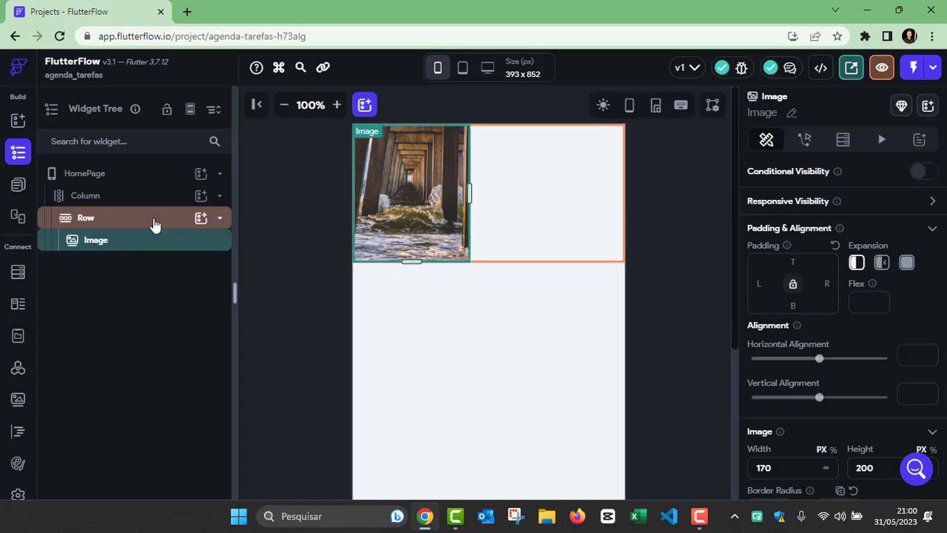
click(201, 219)
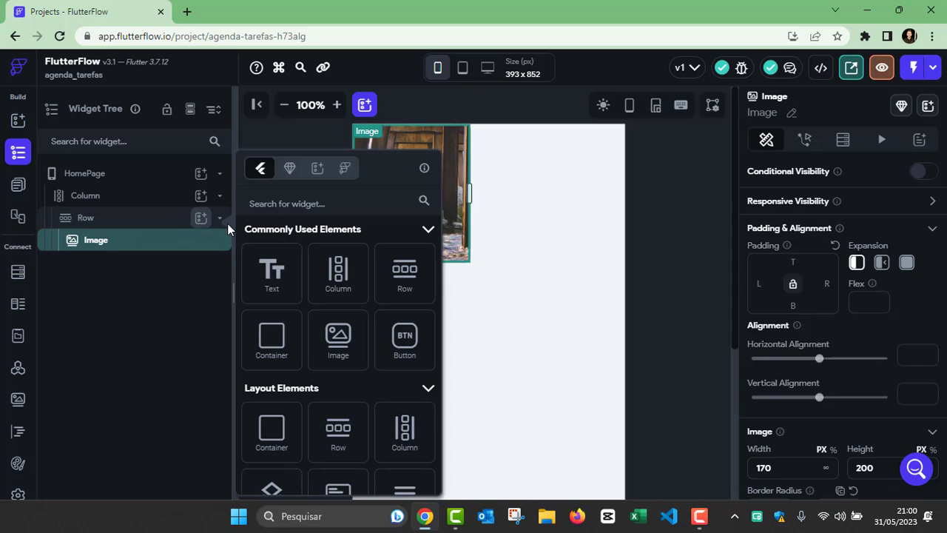
Step: Add a sunlit beach Image beside the pier photo, then a Button to the Row
click(331, 339)
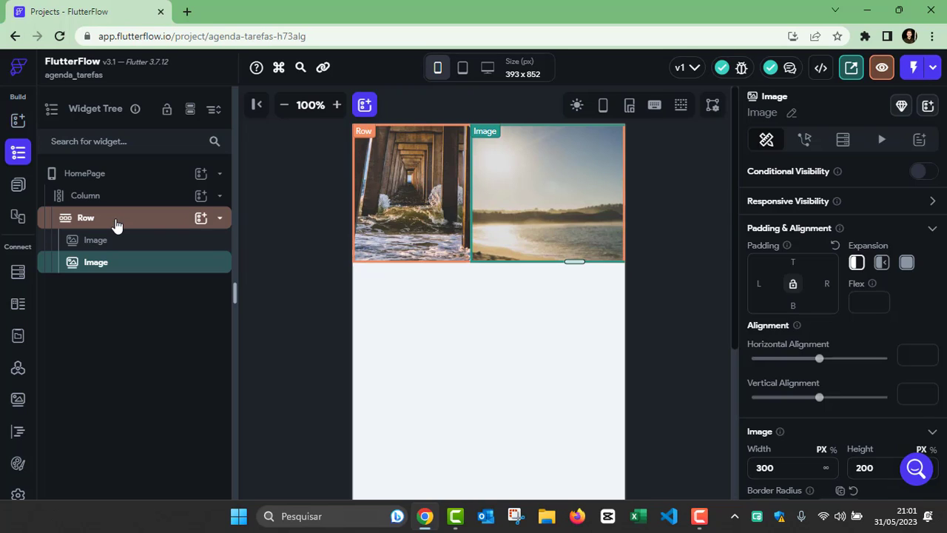
click(200, 217)
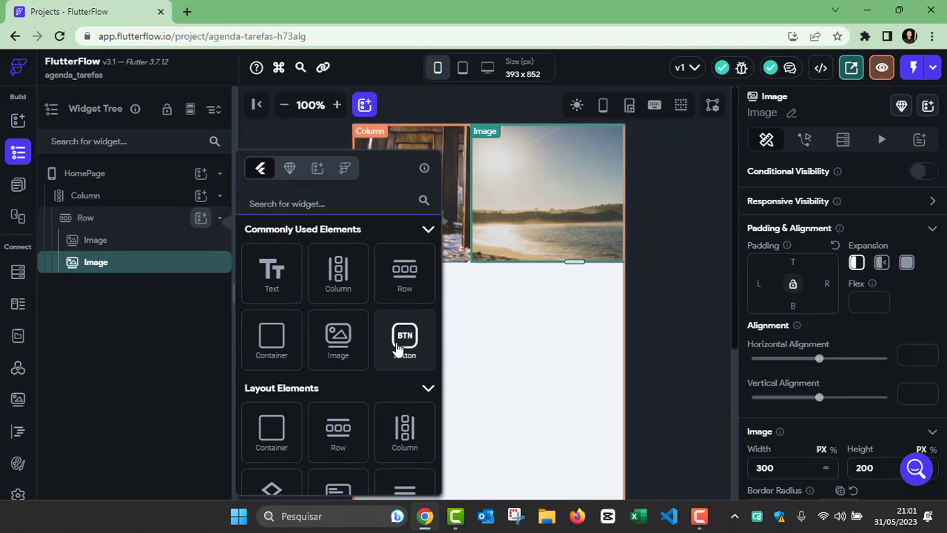
drag(515, 349, 521, 346)
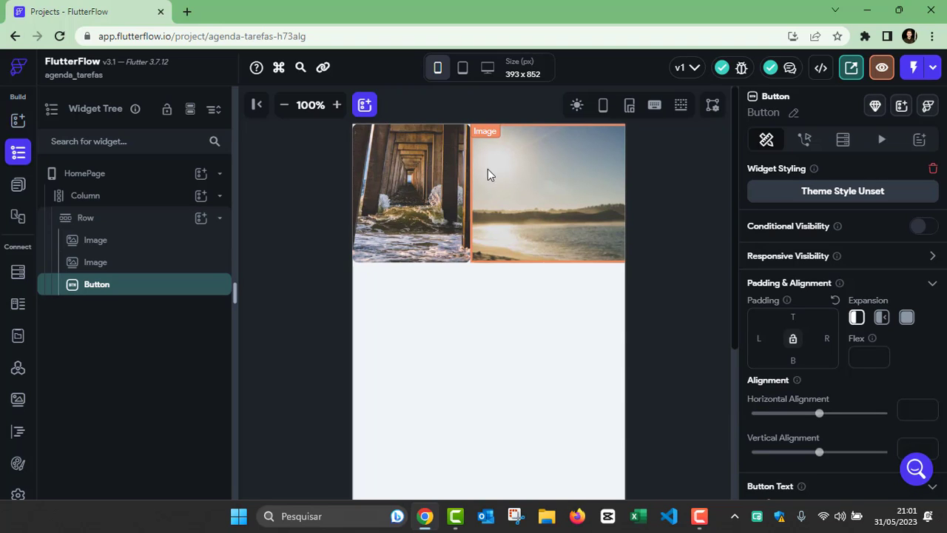
Step: Narrow the pier image to 118 px wide
click(583, 321)
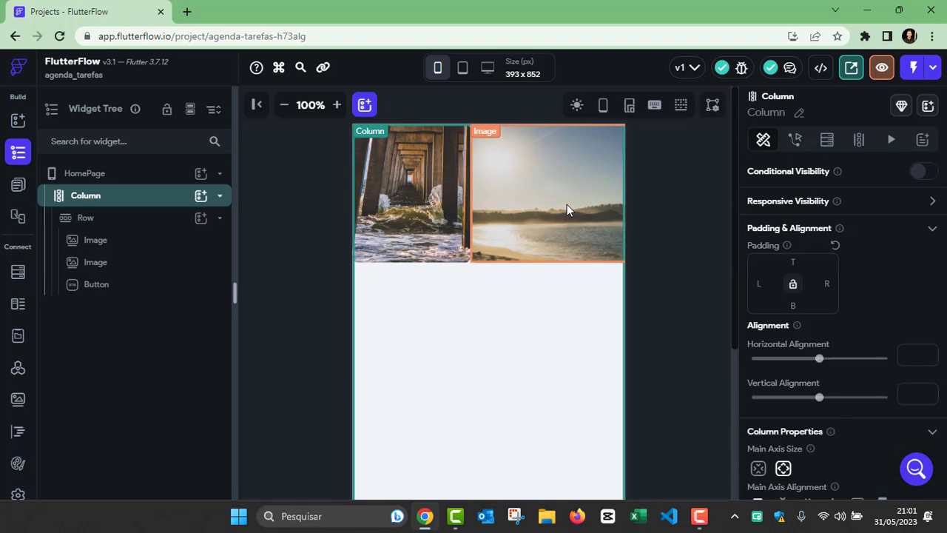
click(567, 204)
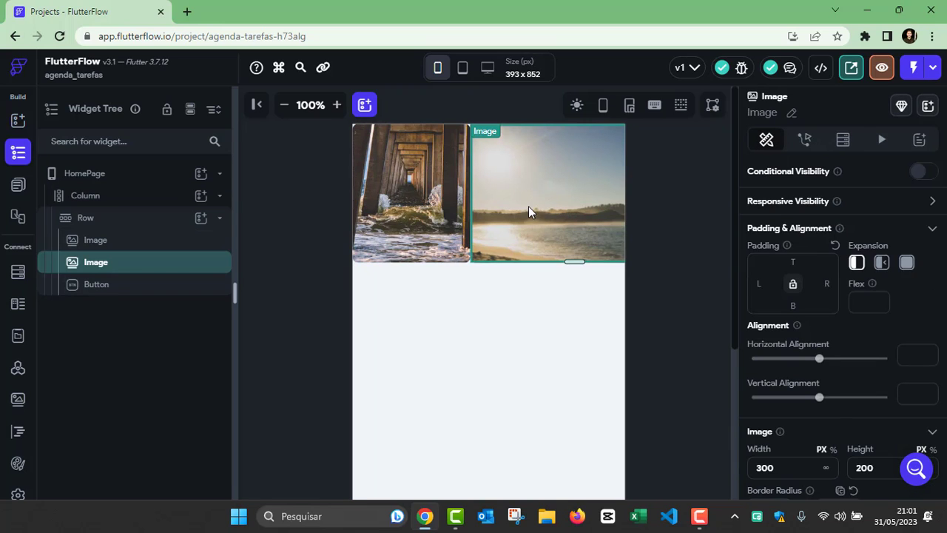
click(414, 186)
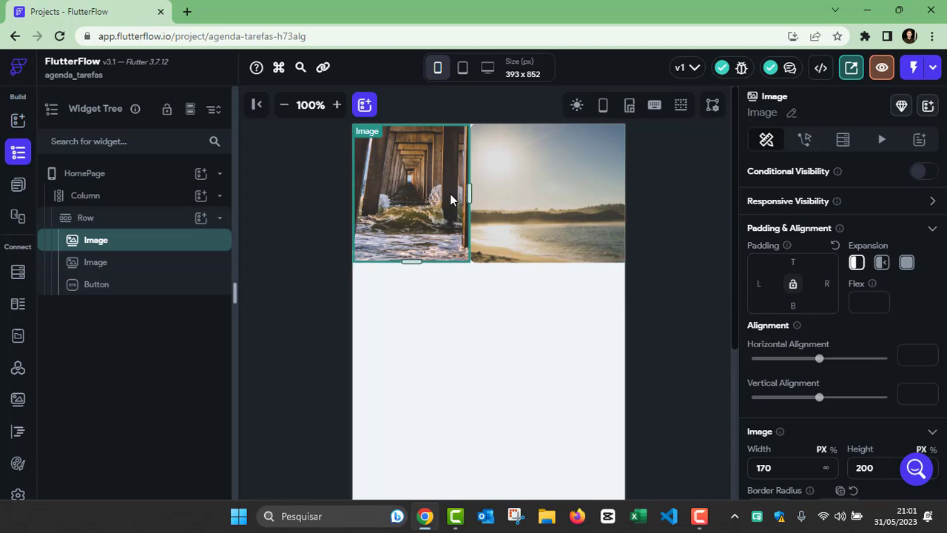
drag(468, 196, 433, 198)
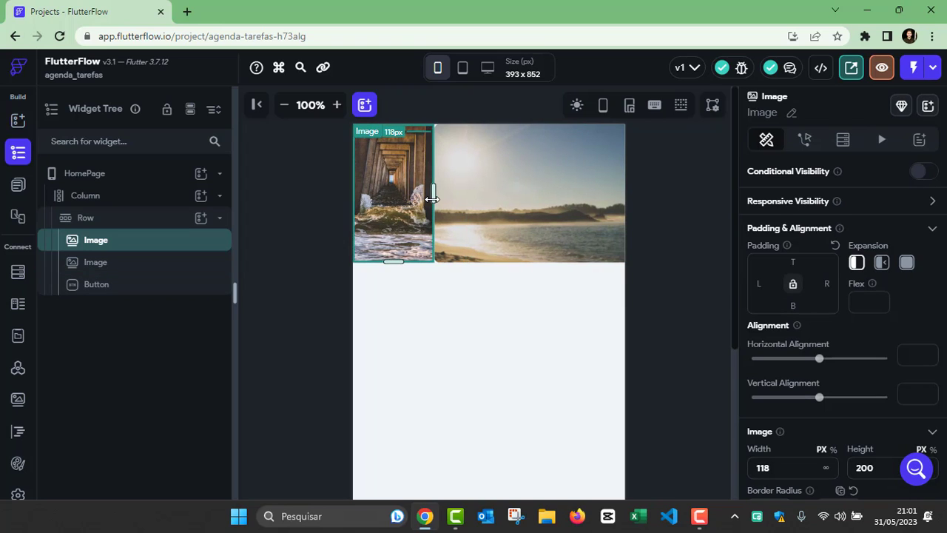
Step: Set the beach image's Width to 150 and delete the Button from the Row
click(526, 197)
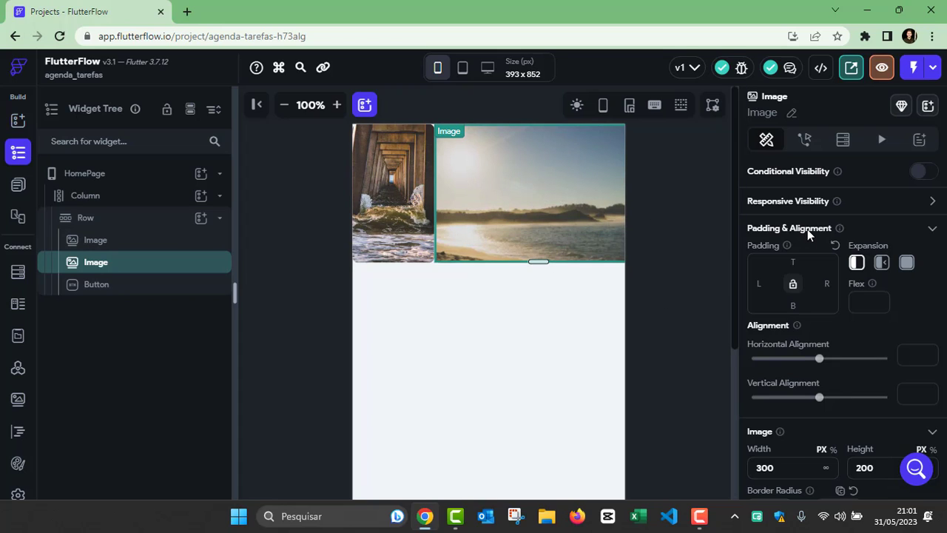
scroll(807, 229, down, 3)
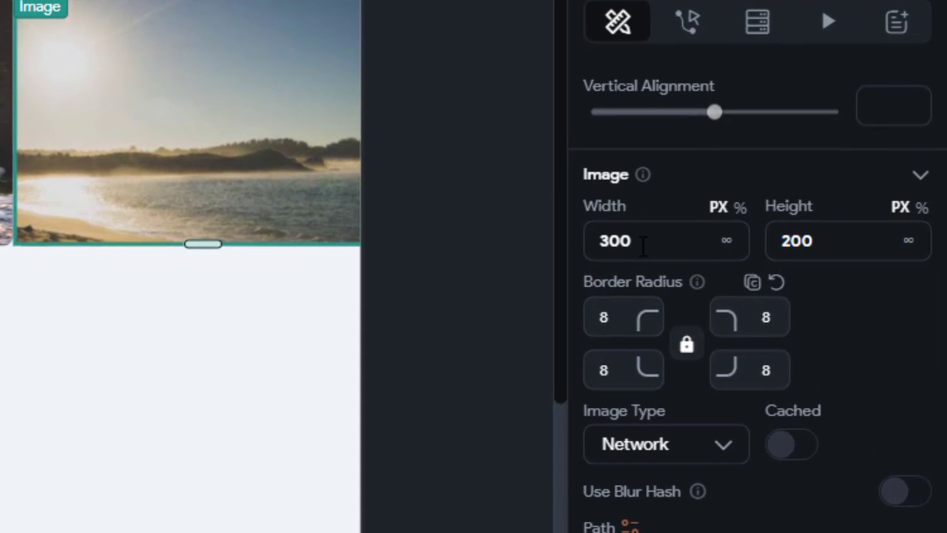
click(773, 263)
drag(630, 244, 582, 251)
text(150)
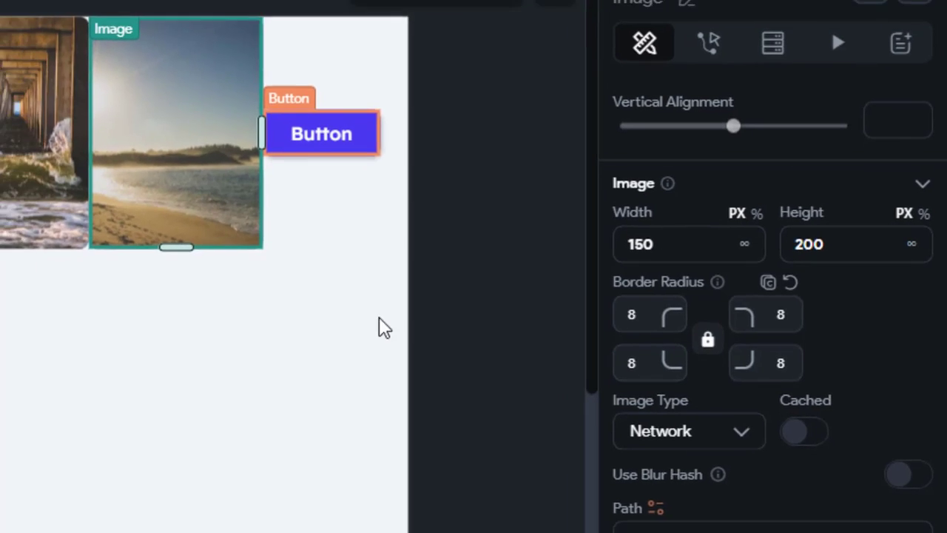
click(321, 133)
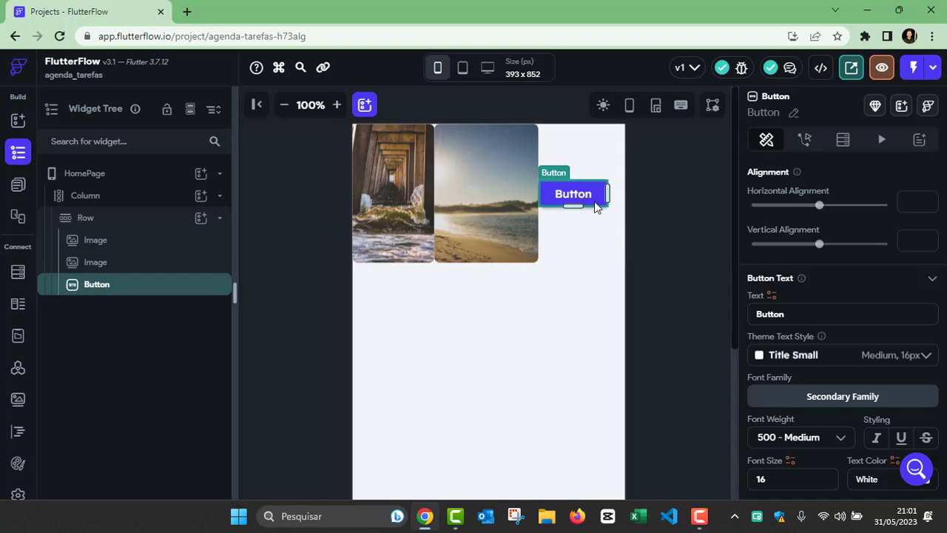
key(Delete)
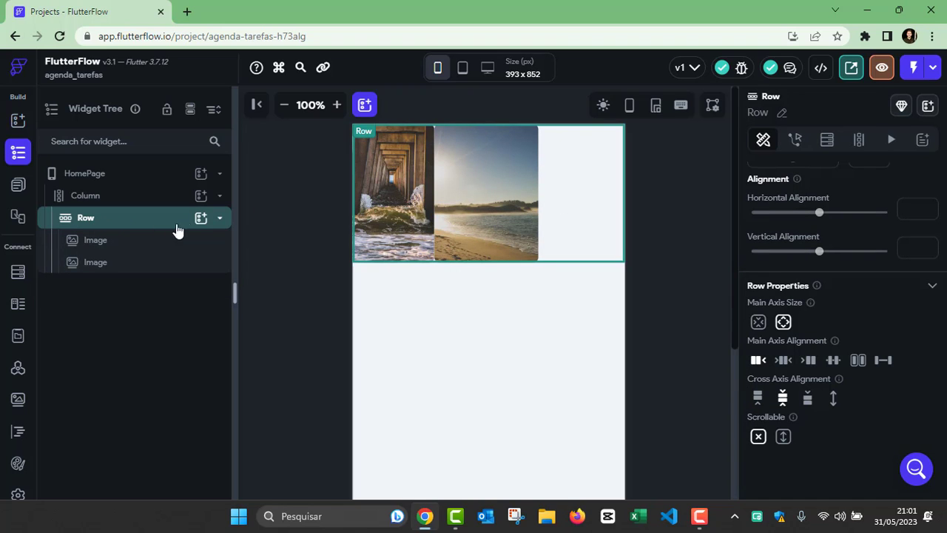
Step: Add a Button to the Column below the Row holding the images
click(220, 217)
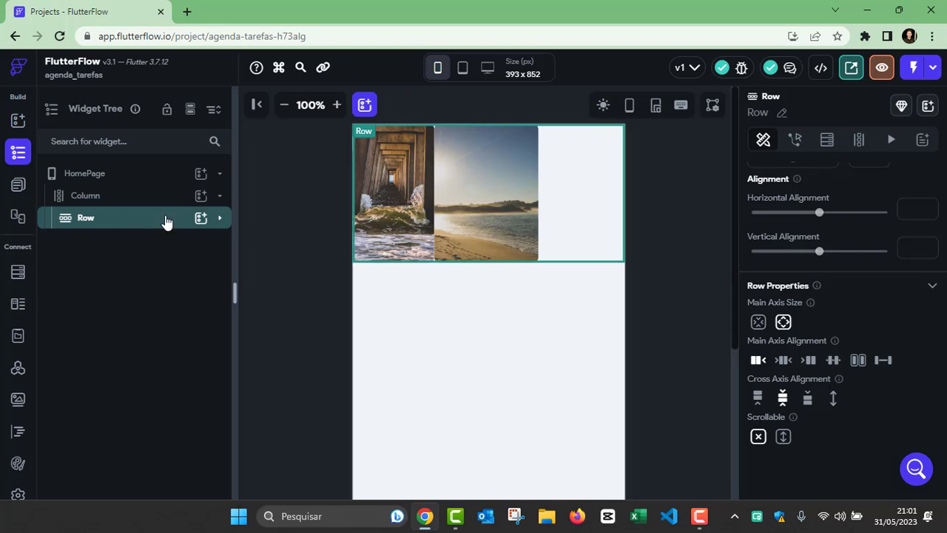
click(94, 197)
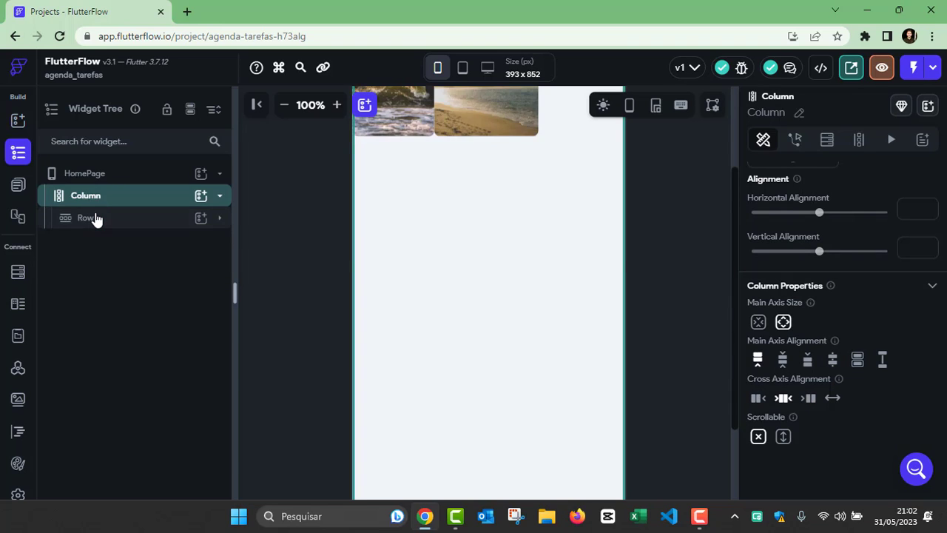
click(94, 218)
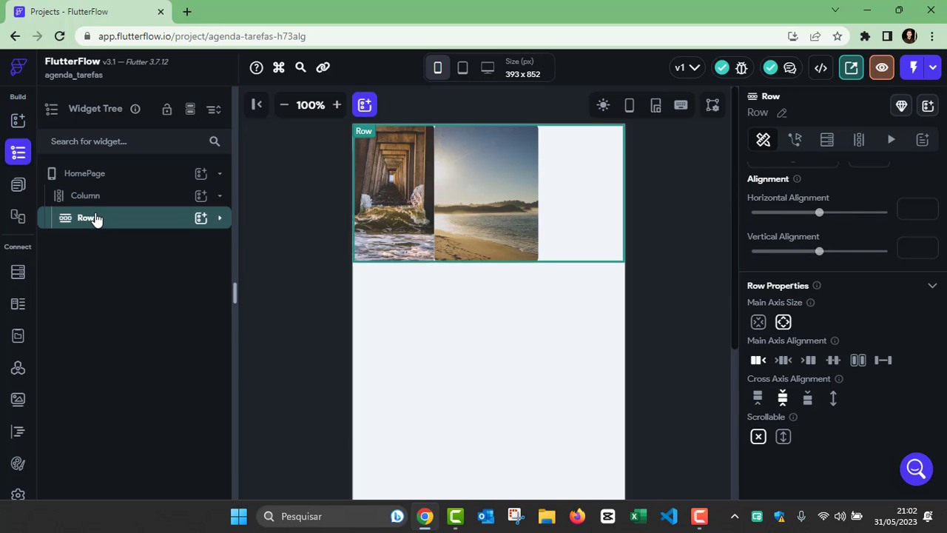
click(202, 199)
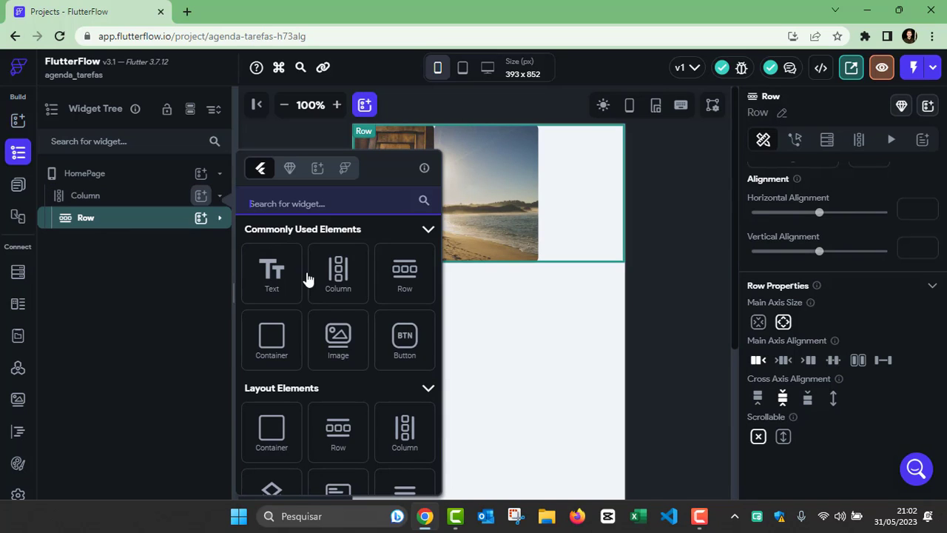
click(405, 341)
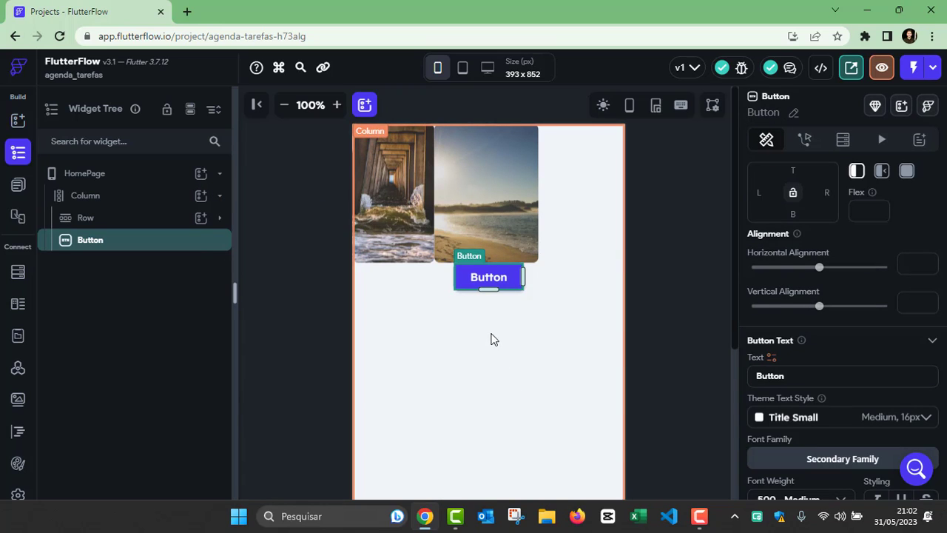
click(480, 334)
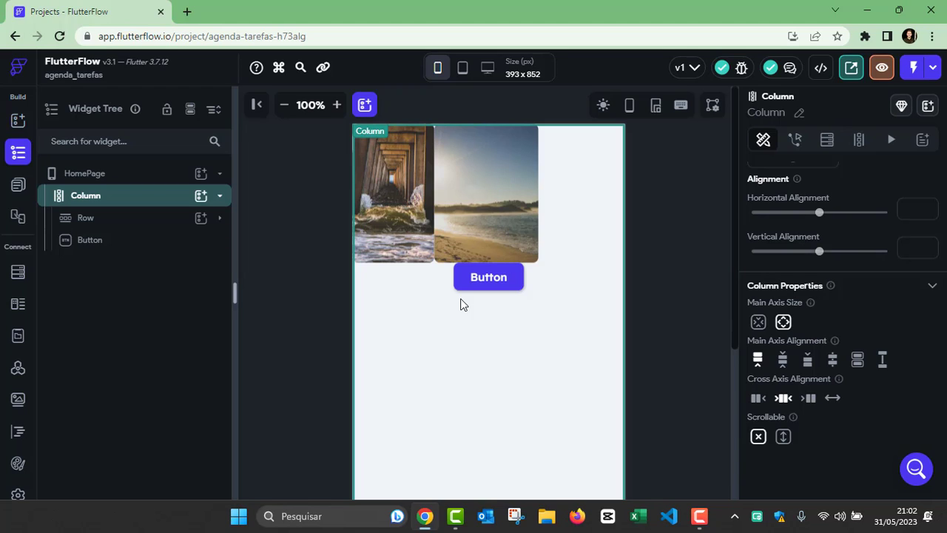
Step: Delete the pier and beach images, then the empty Row left behind
click(407, 200)
key(Delete)
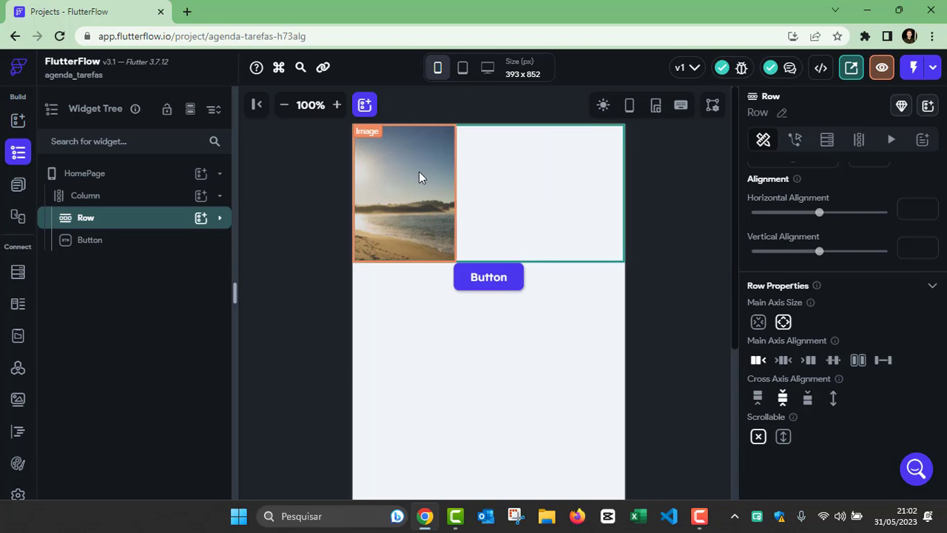
click(419, 172)
key(Delete)
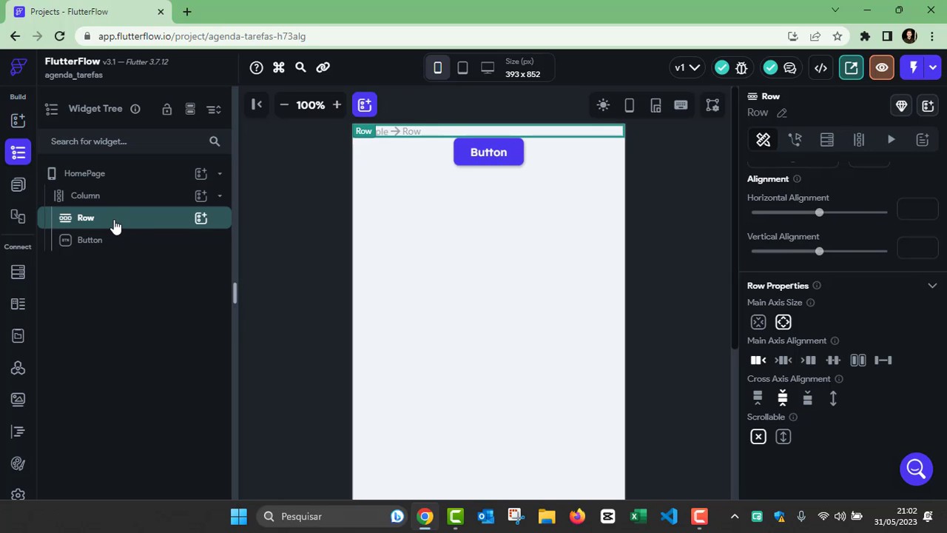
key(Delete)
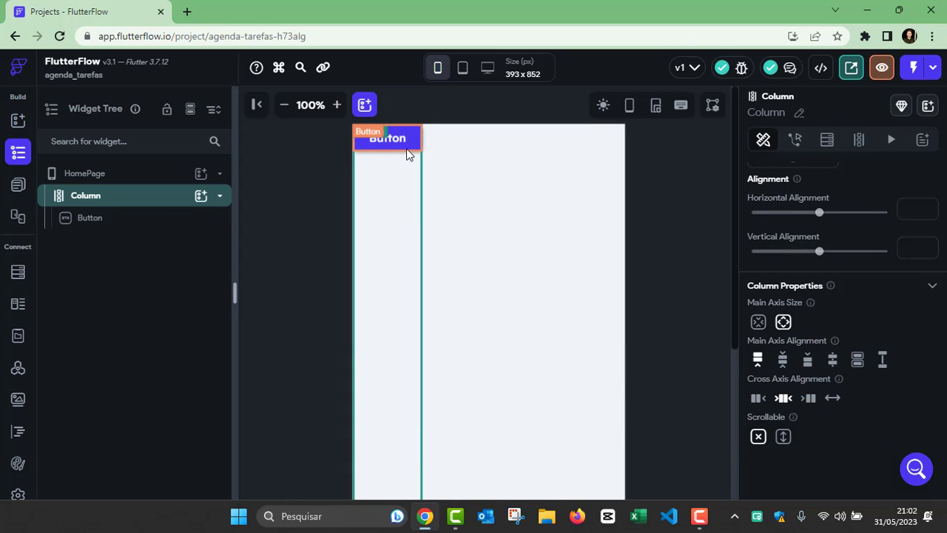
click(481, 242)
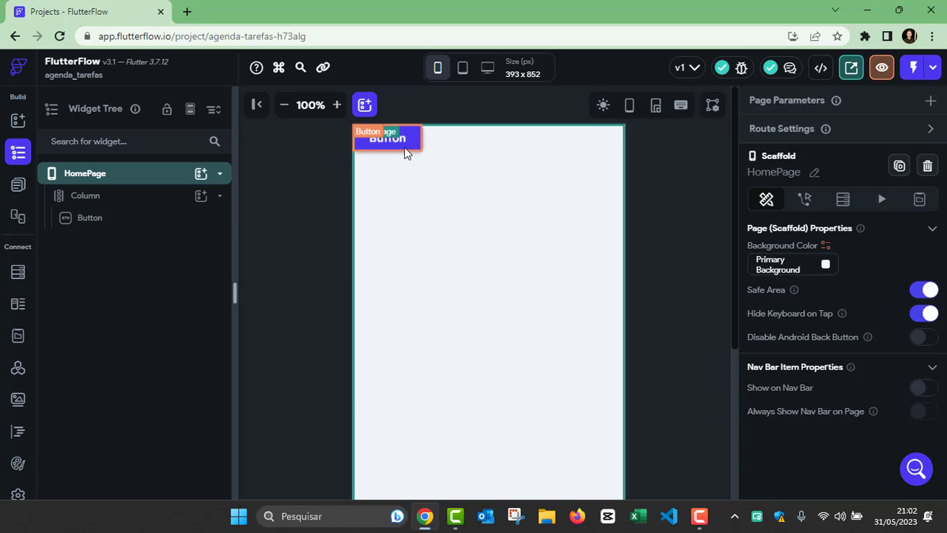
click(413, 157)
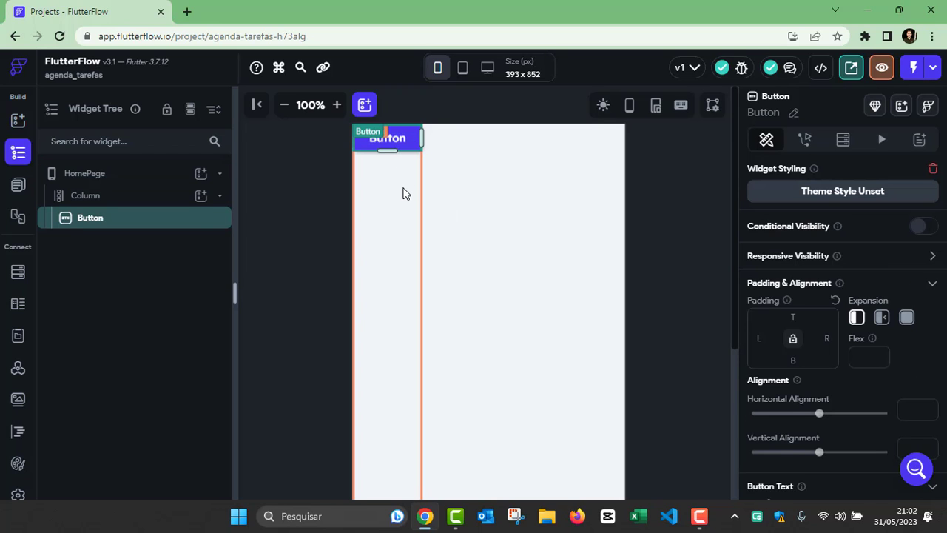
click(403, 193)
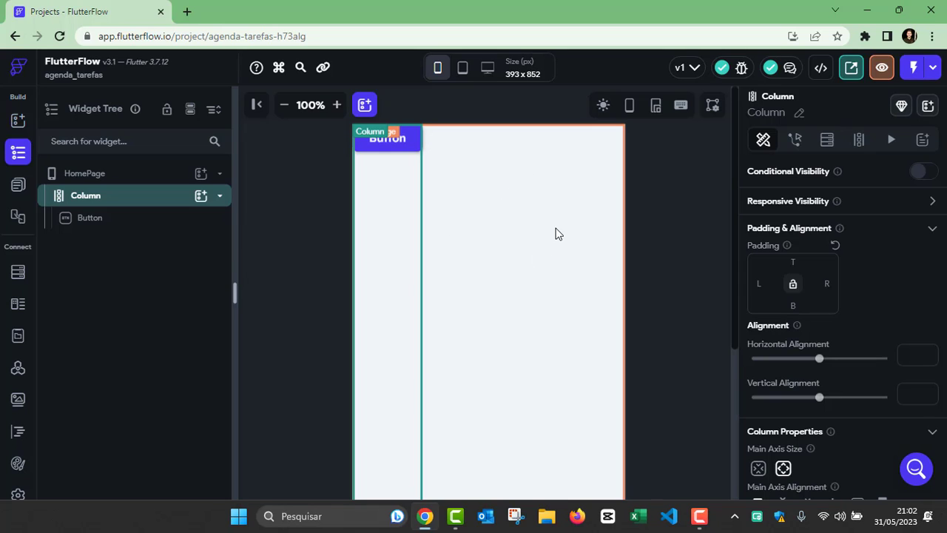
Step: Add a 300×200 px aurora Image to the Column beneath the Button
click(198, 198)
scroll(366, 305, down, 1)
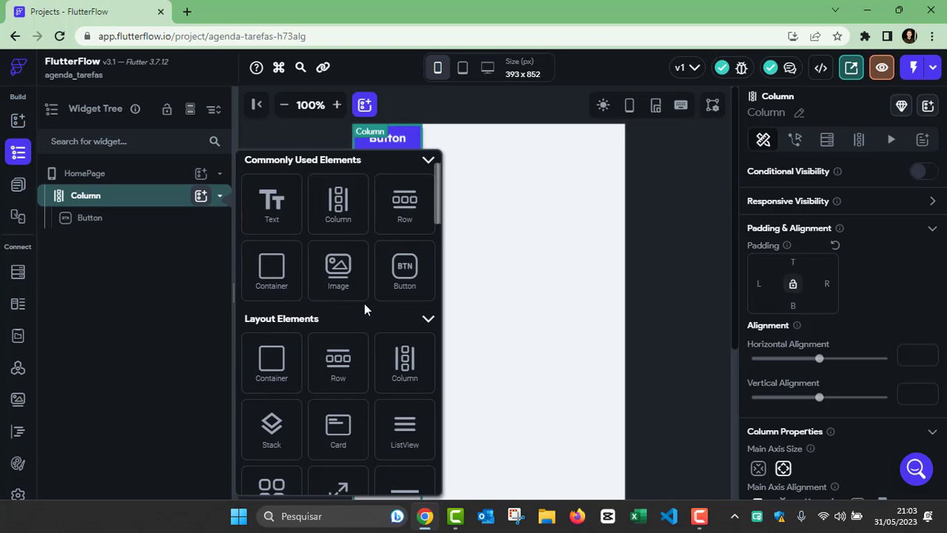
scroll(364, 309, down, 1)
scroll(342, 277, up, 1)
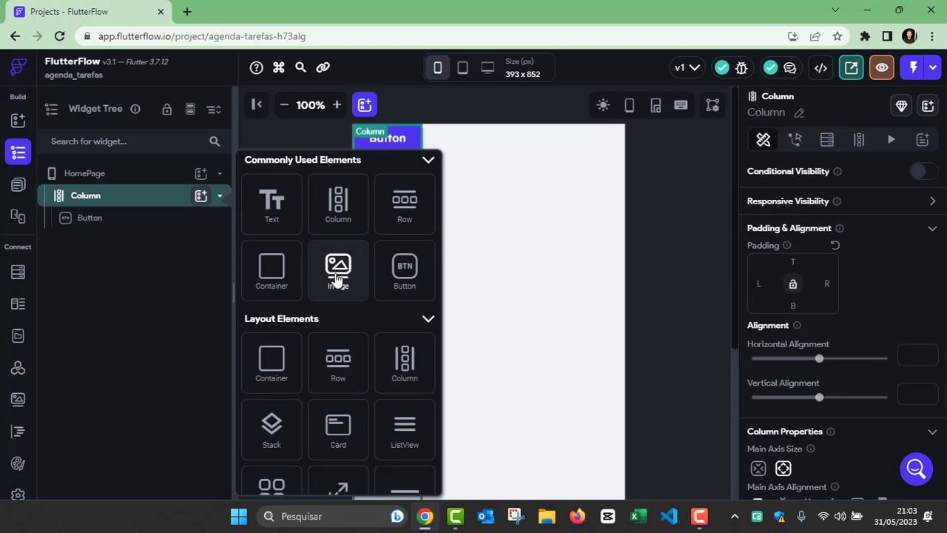
click(337, 277)
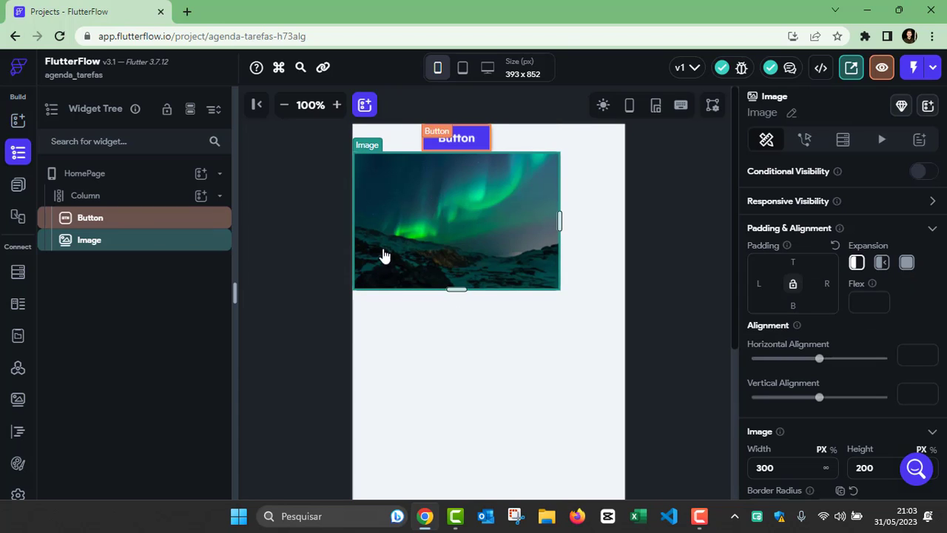
click(511, 357)
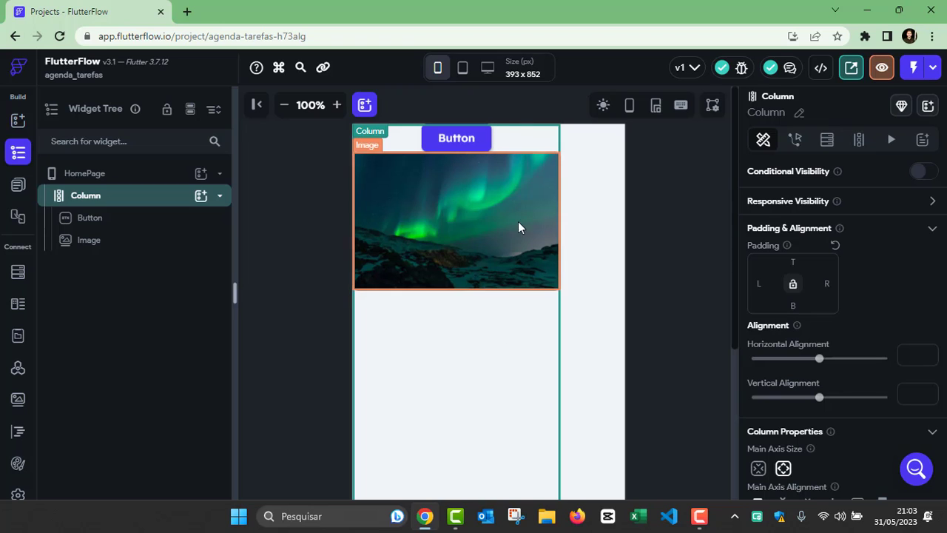
click(89, 196)
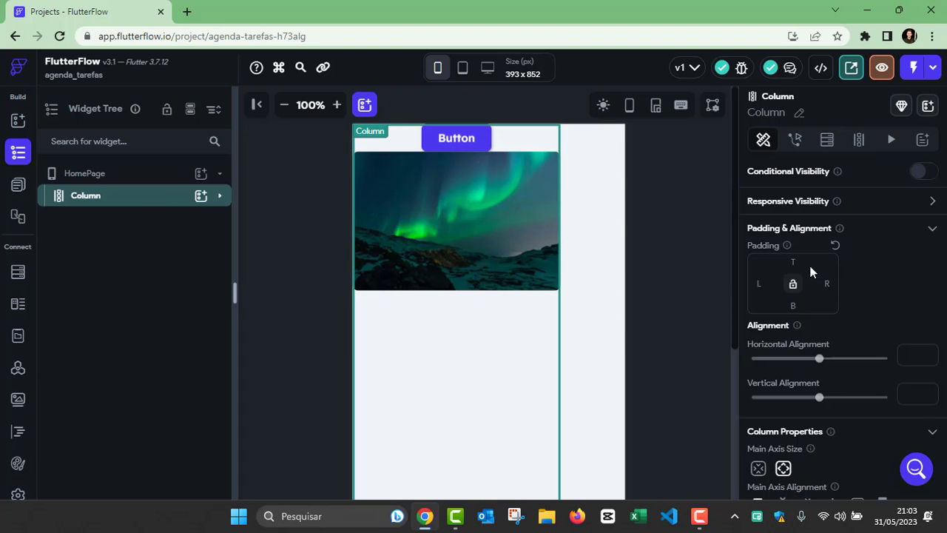
scroll(810, 281, down, 2)
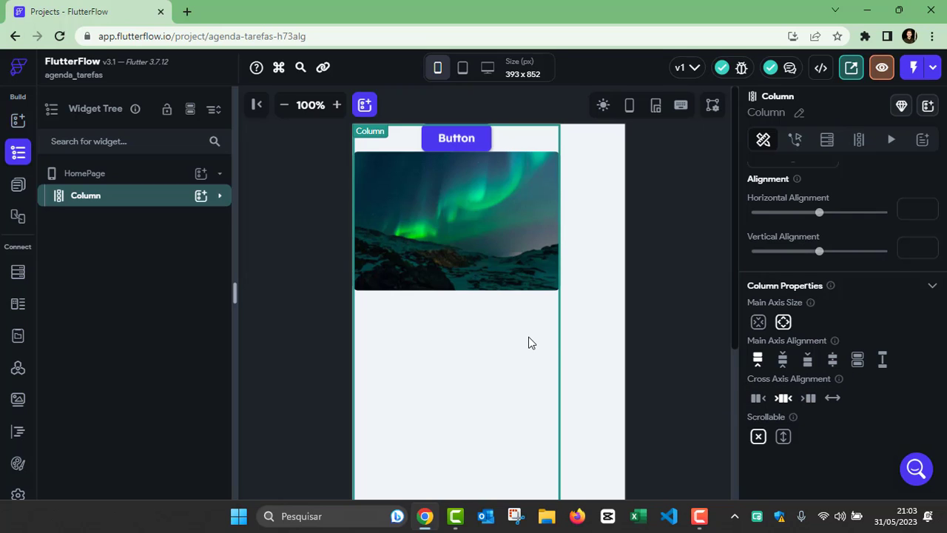
Step: Center the Column's children vertically and zoom the canvas out to see the page
click(783, 362)
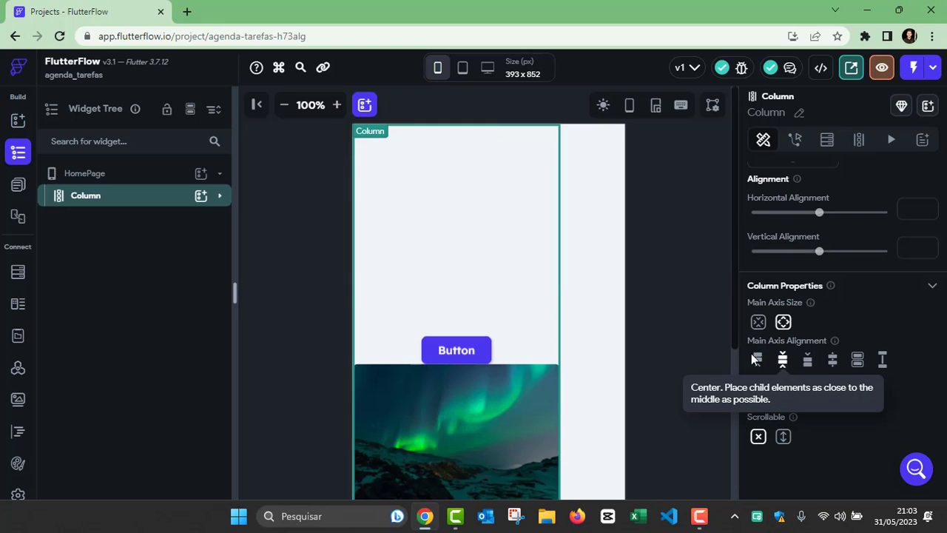
scroll(642, 340, down, 3)
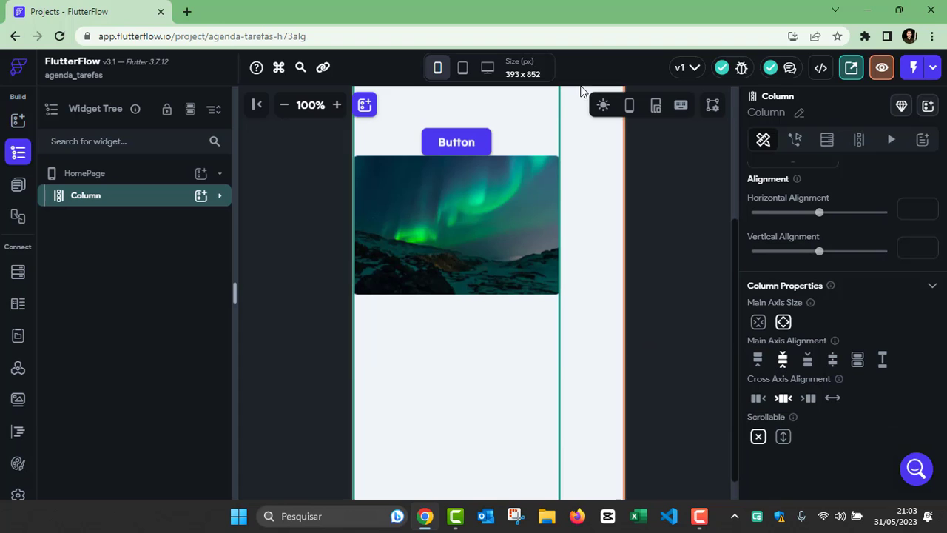
scroll(667, 206, up, 2)
scroll(667, 206, up, 4)
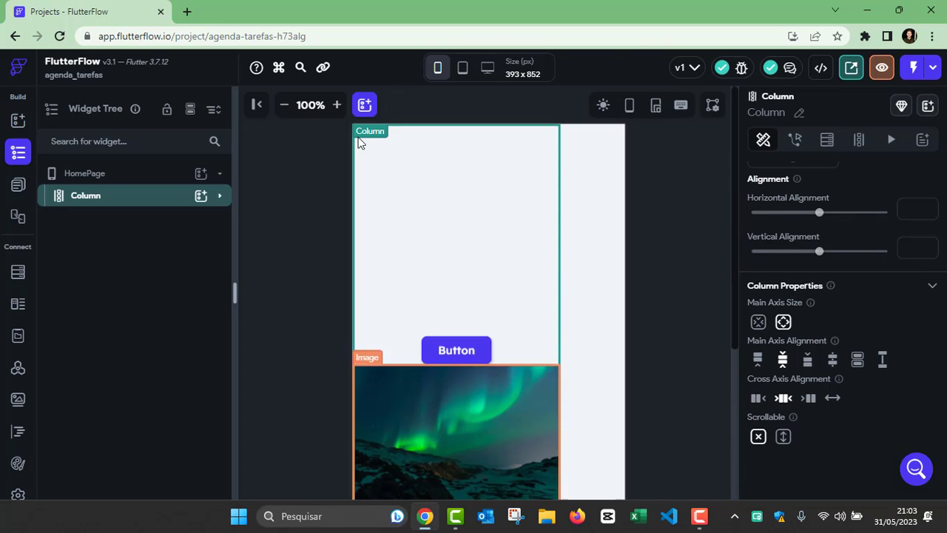
click(283, 105)
click(283, 105)
click(283, 106)
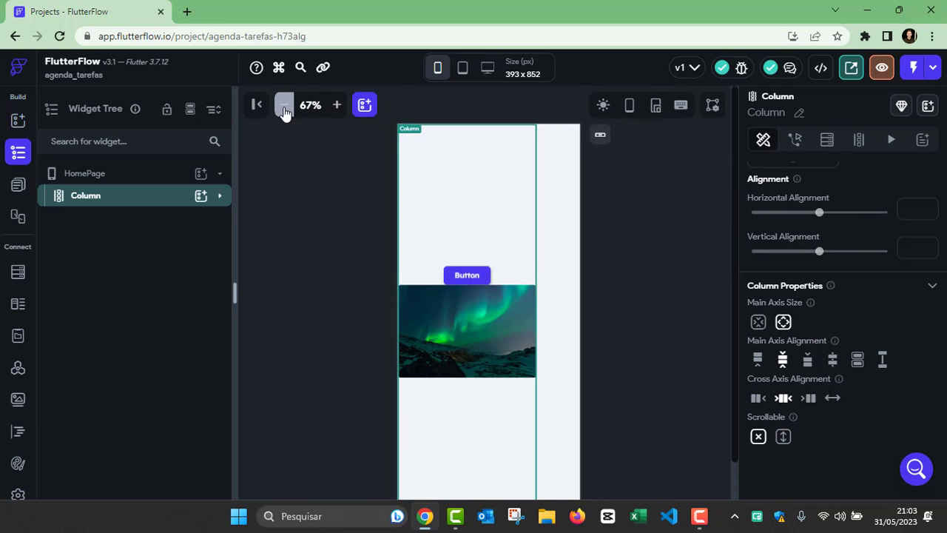
click(283, 106)
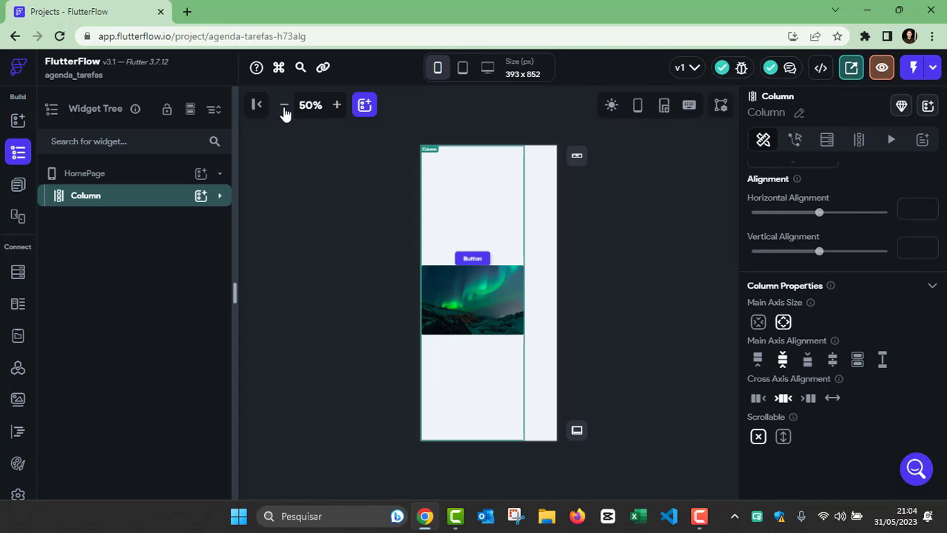
Step: Try End, Space Evenly and Space Around, ending on Space Between for main axis alignment
click(808, 362)
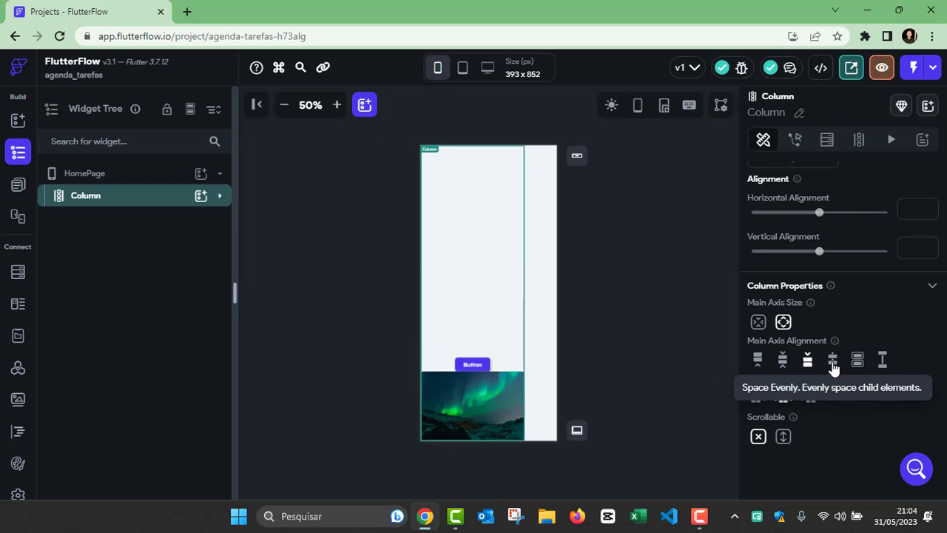
click(832, 362)
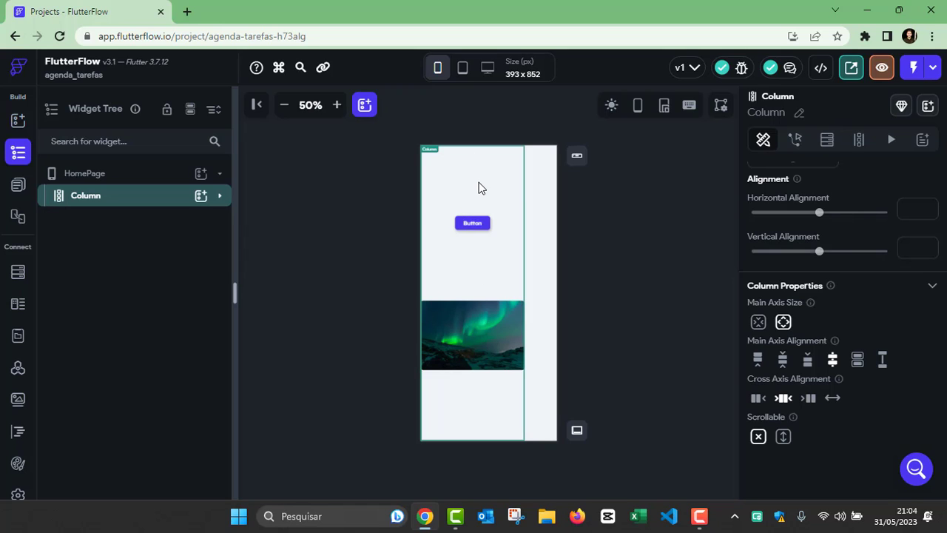
click(858, 362)
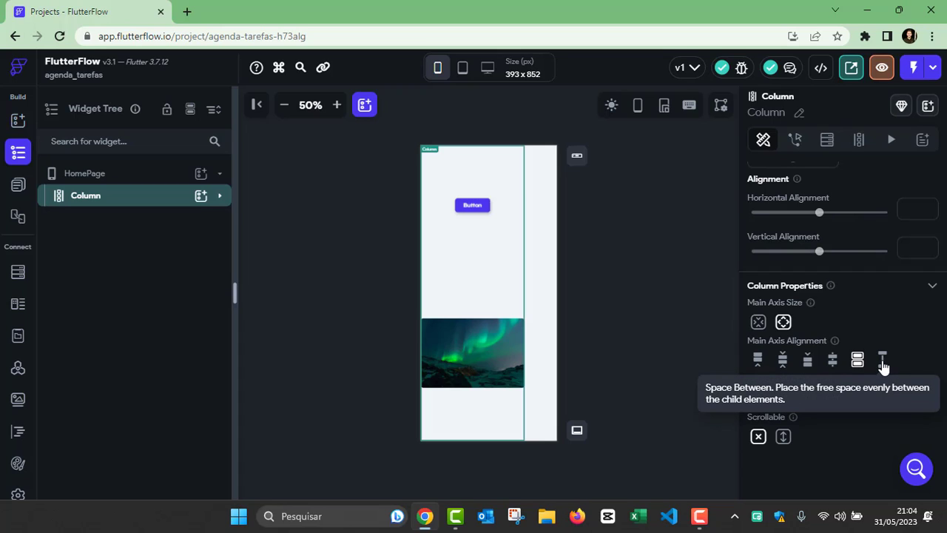
click(882, 361)
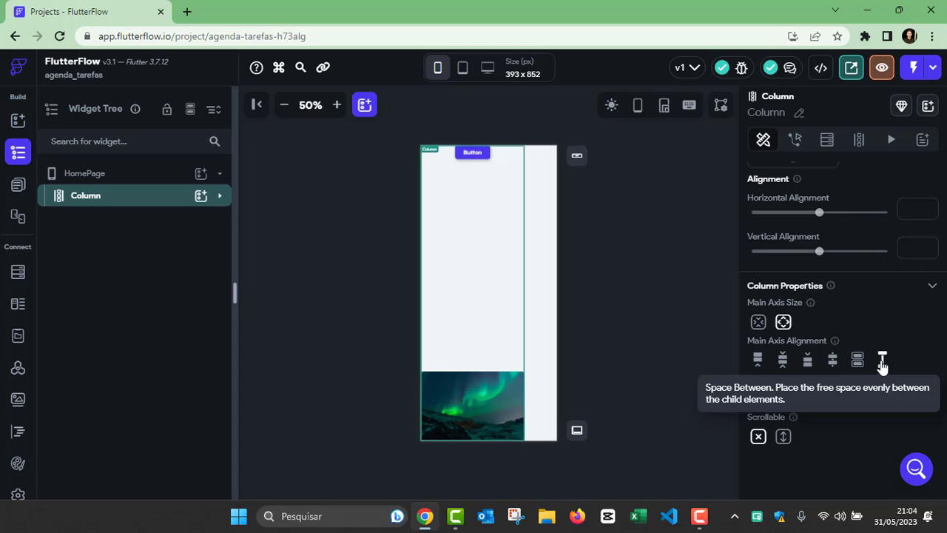
Step: Add a second Button to the Column, placed below the aurora Image
click(200, 196)
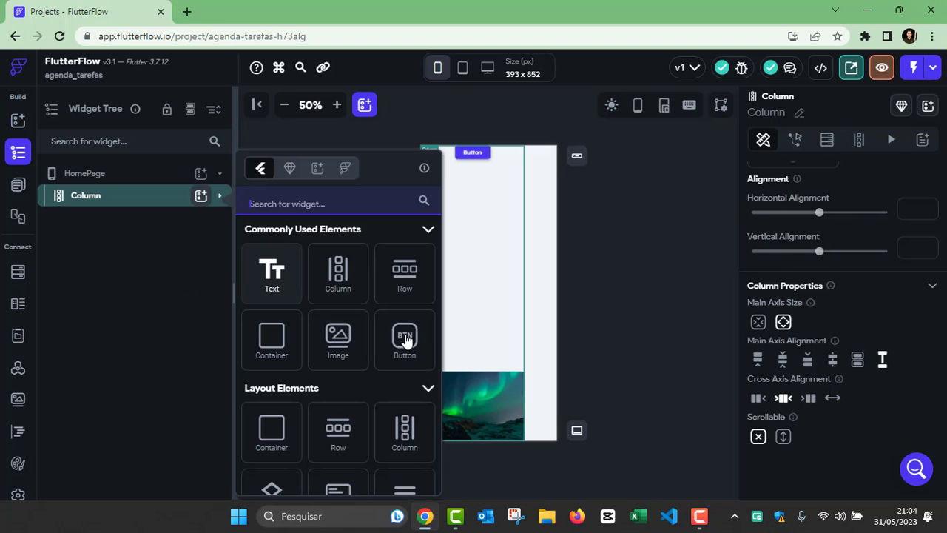
click(404, 339)
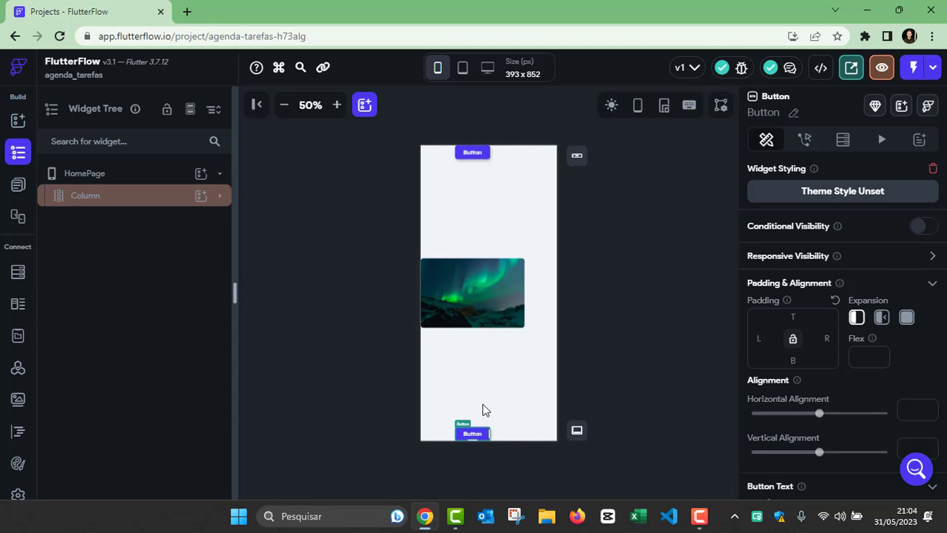
click(466, 215)
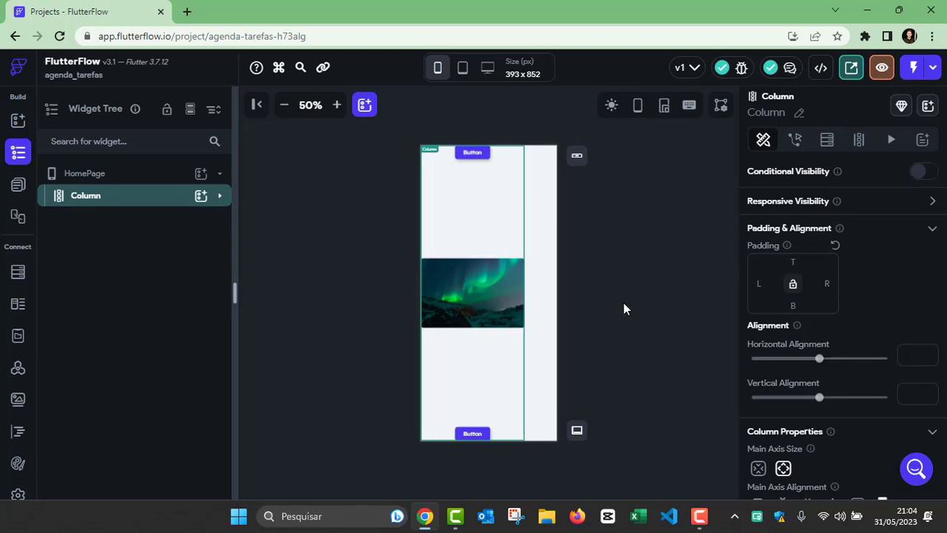
click(469, 290)
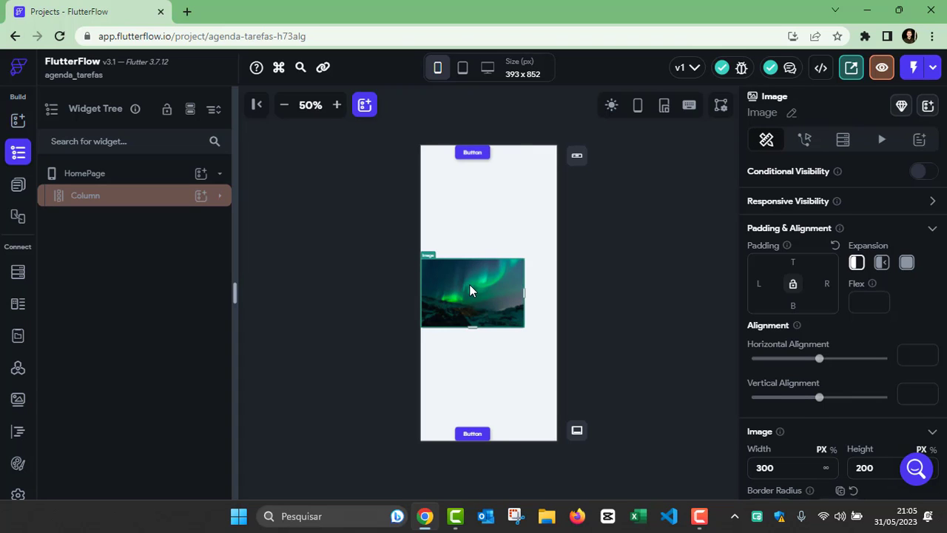
click(502, 182)
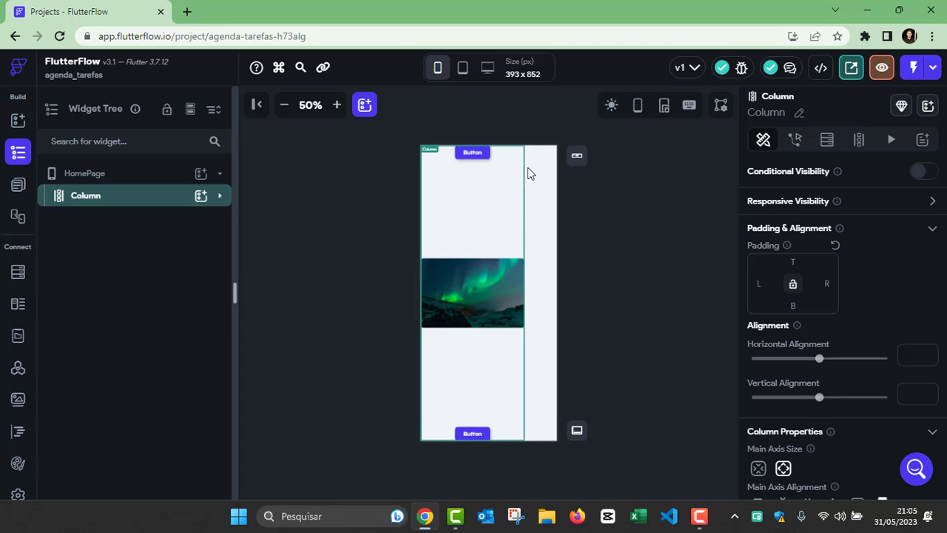
click(485, 285)
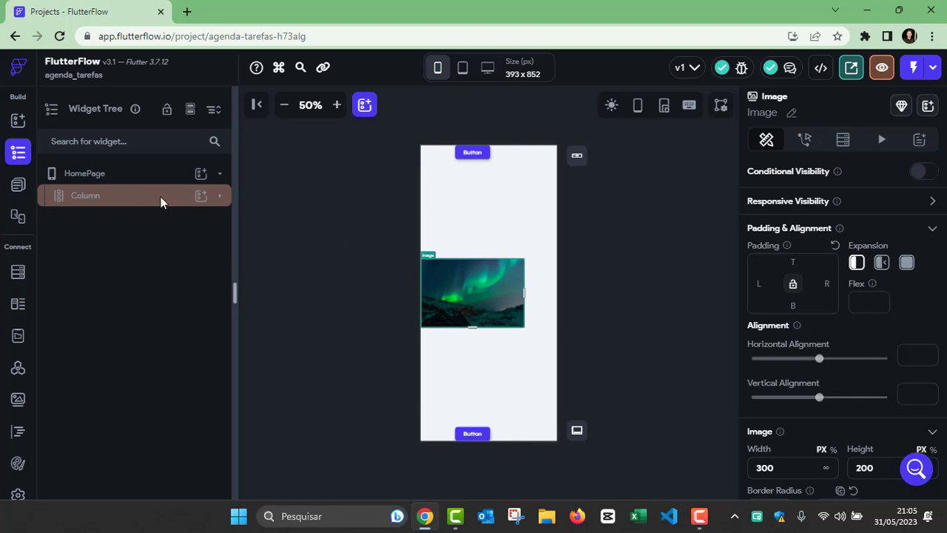
click(103, 198)
scroll(814, 329, down, 2)
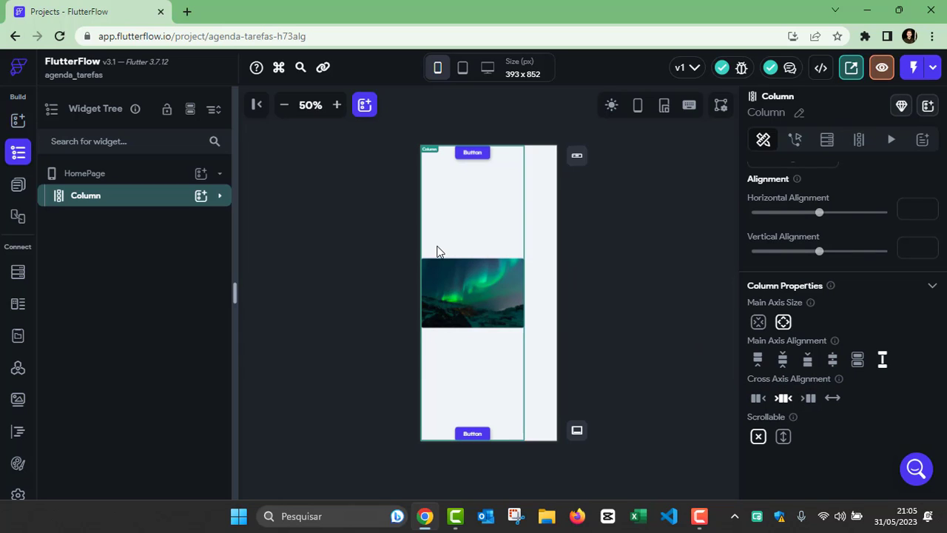
Step: Delete the bottom Button and set the Column's main axis alignment to Center
click(481, 435)
key(Delete)
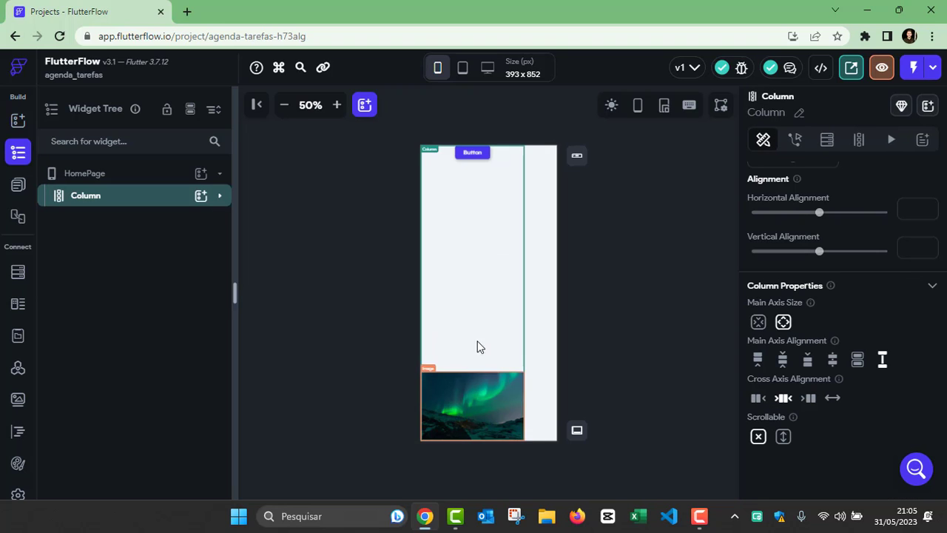
click(783, 359)
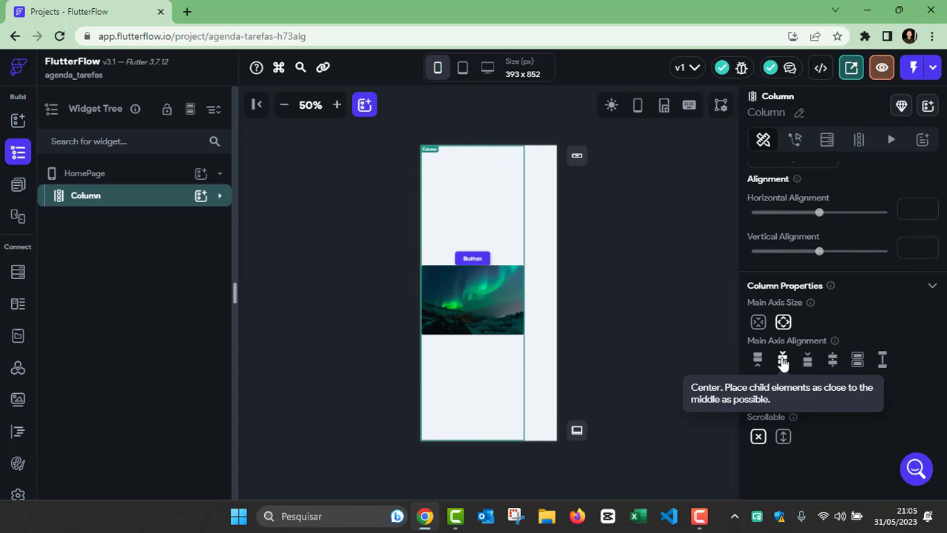
click(337, 105)
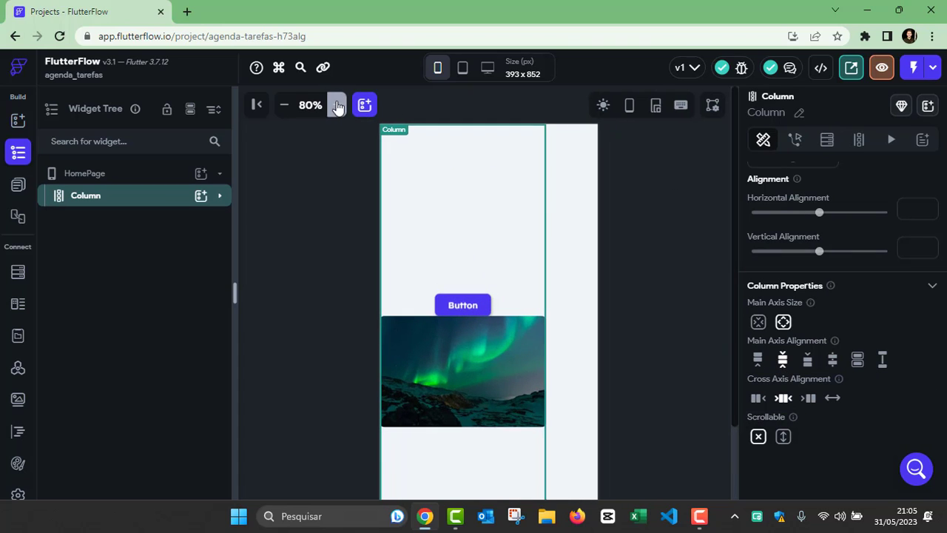
scroll(496, 254, down, 2)
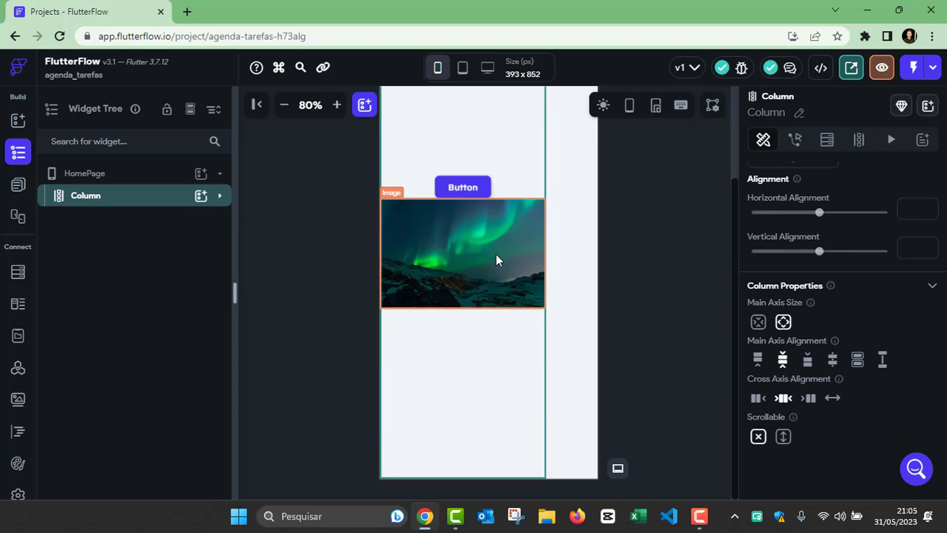
Step: Try cross axis Start, Center and End, finishing on Stretch for full width
click(759, 399)
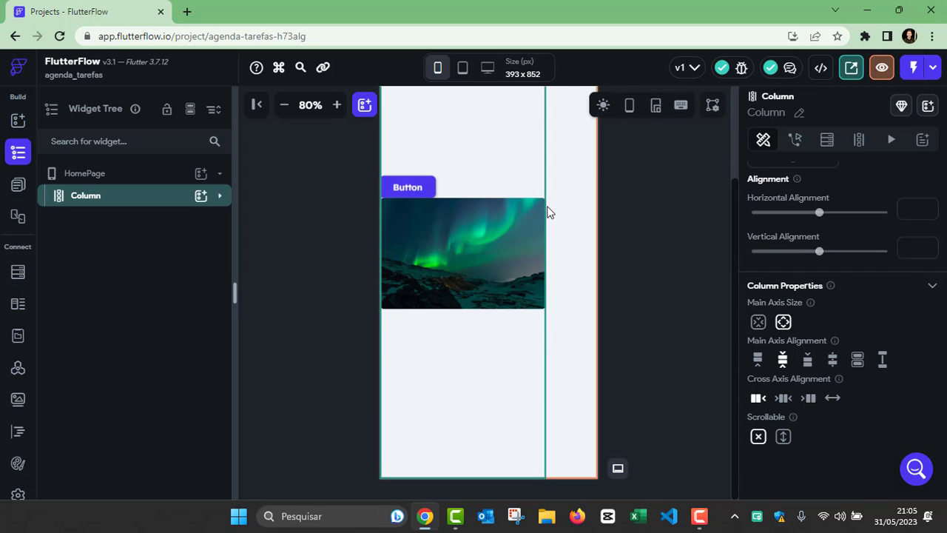
click(784, 399)
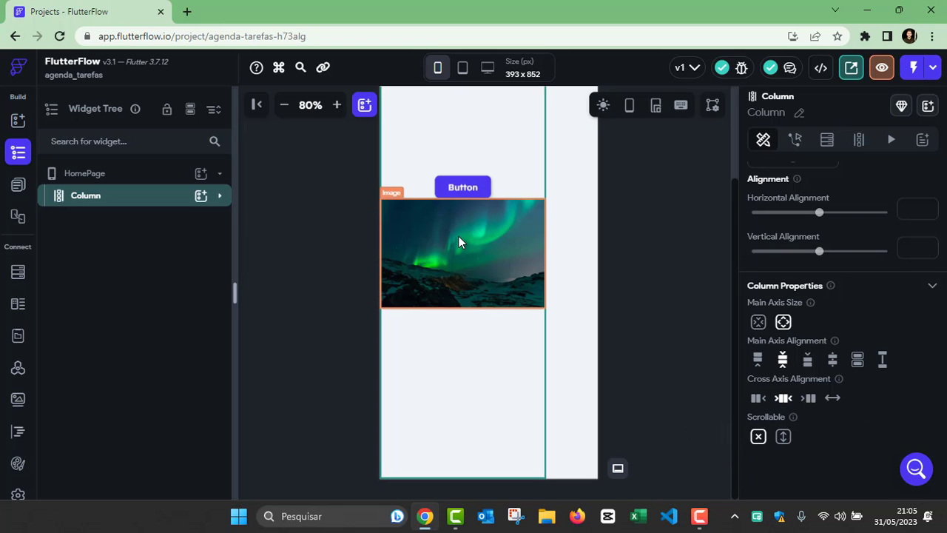
click(809, 398)
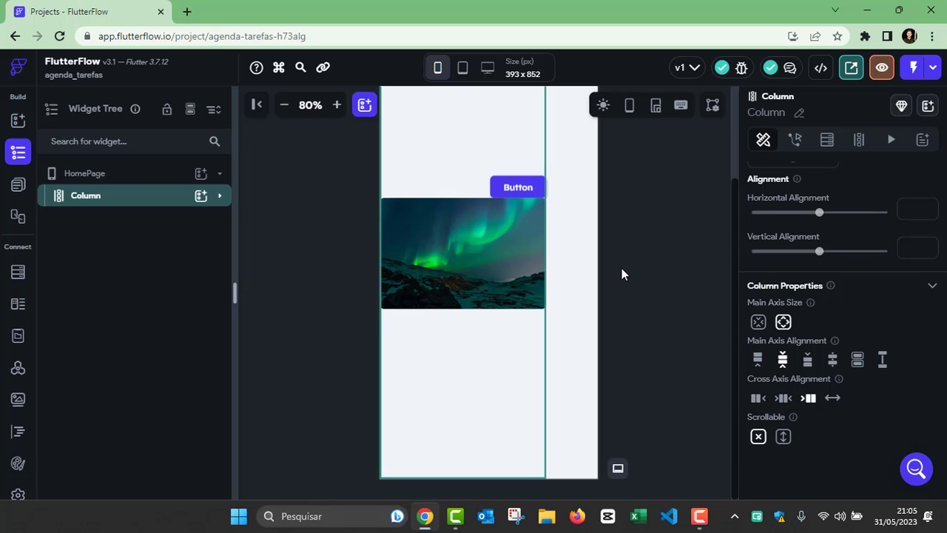
click(833, 398)
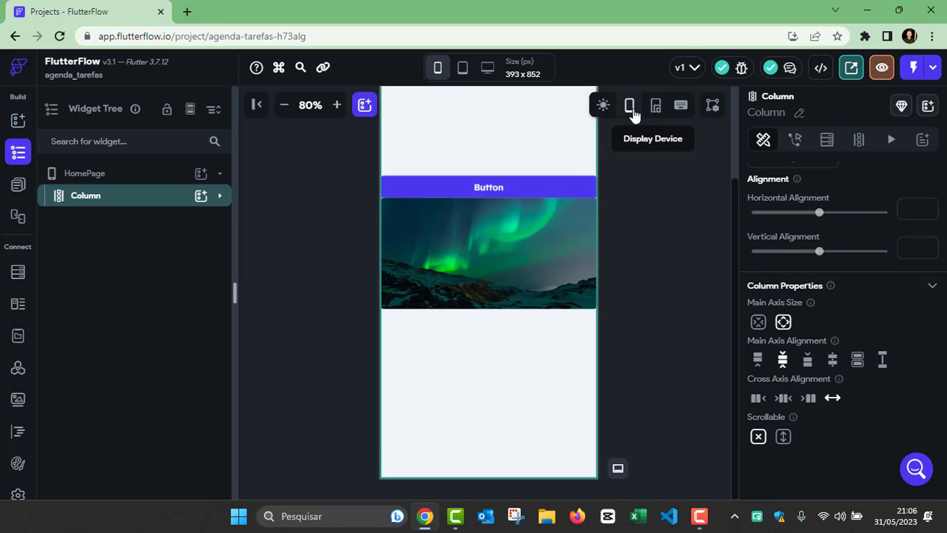
Step: Widen the device preview with the resize handles and zoom the canvas to 110%
click(655, 105)
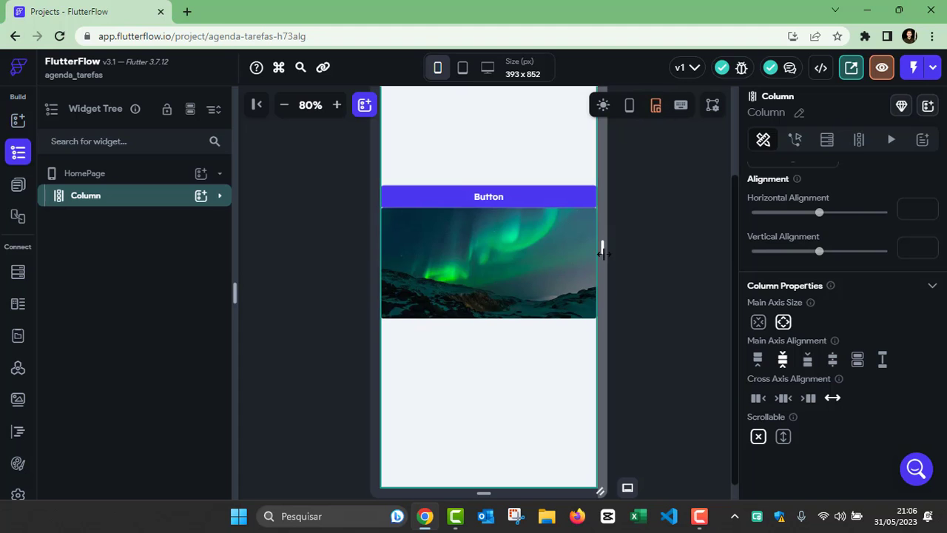
drag(601, 250, 585, 262)
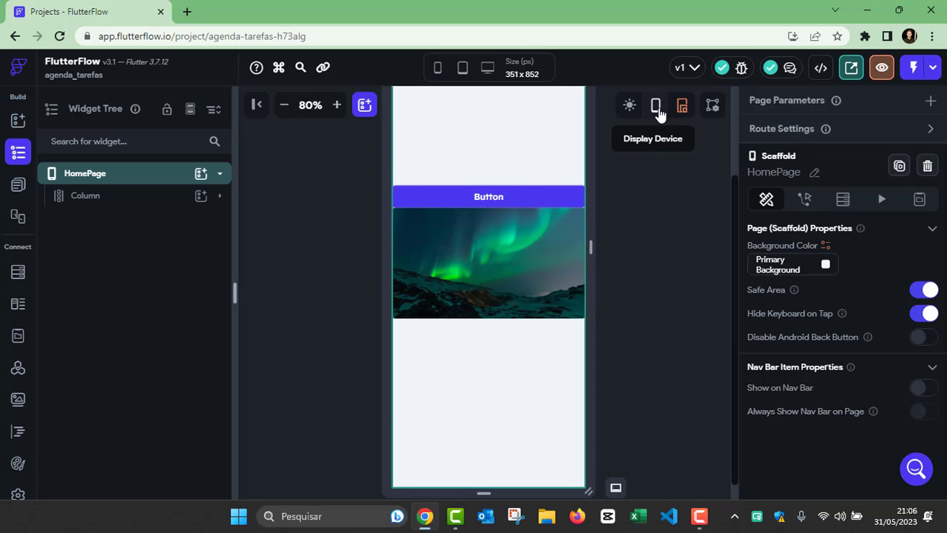
click(655, 106)
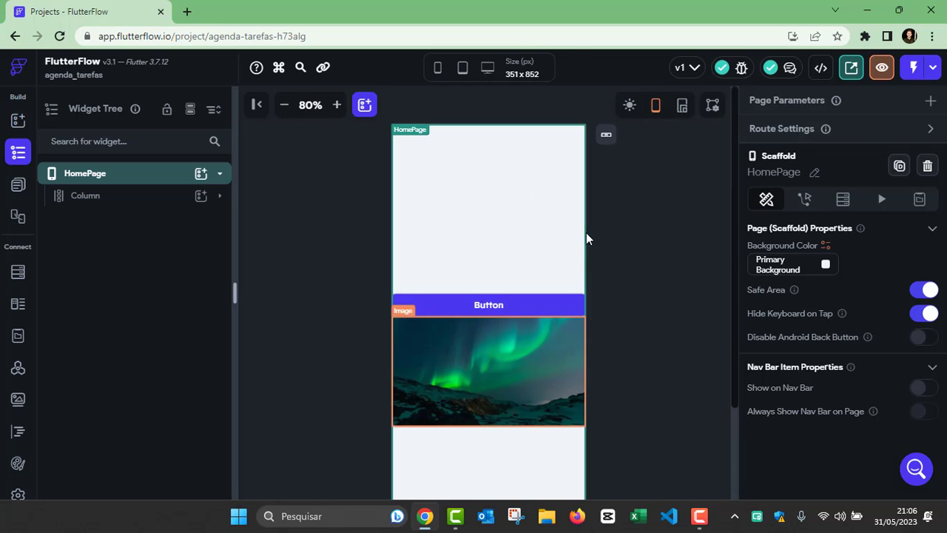
click(336, 105)
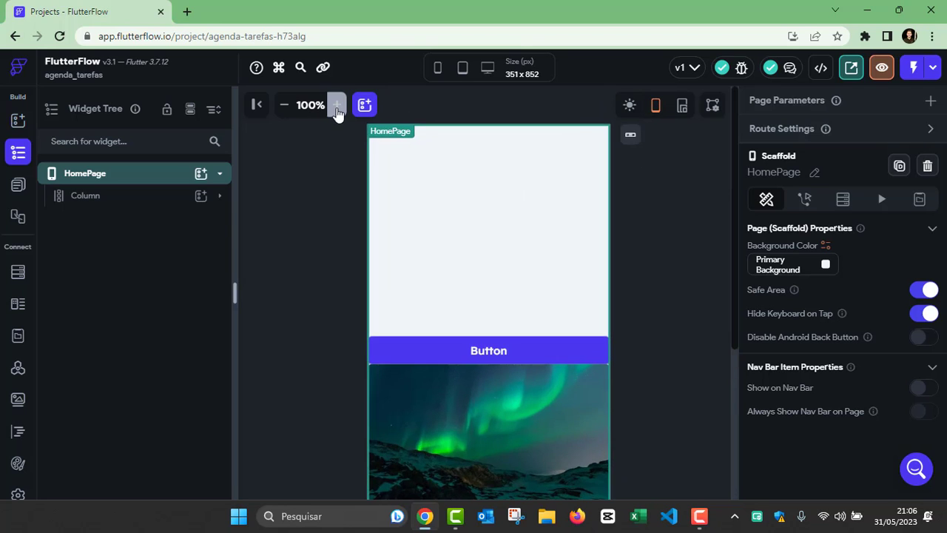
click(337, 105)
Step: Delete the Column together with its Button and aurora Image
scroll(614, 268, down, 3)
click(486, 239)
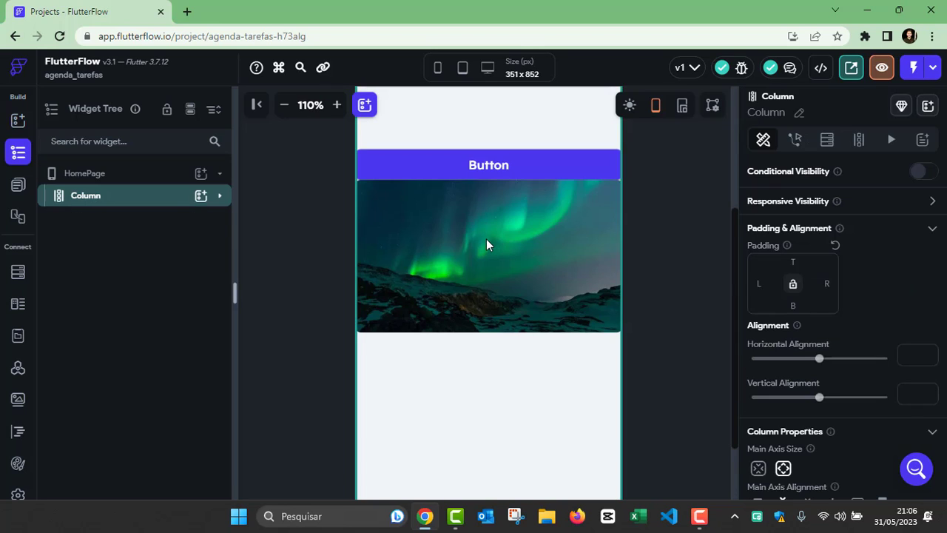
key(Delete)
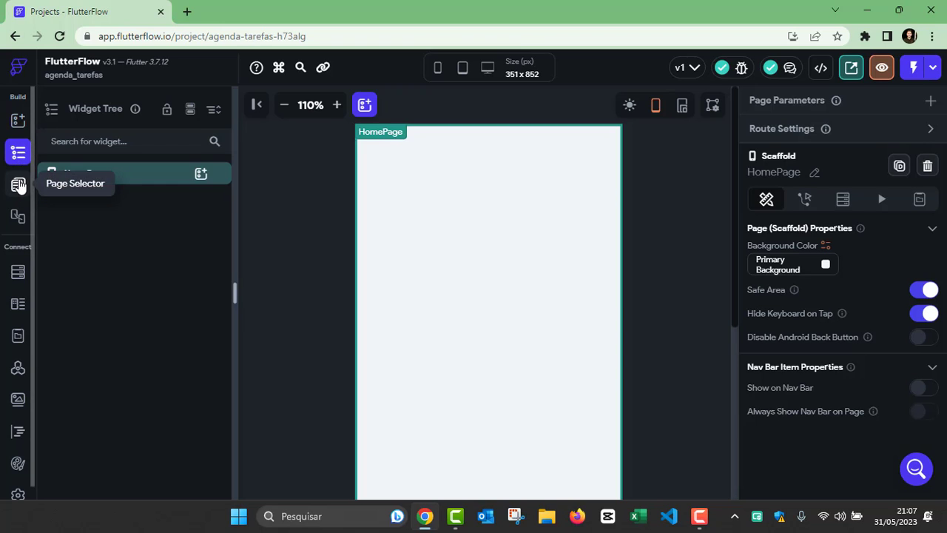
Step: In the Page Selector, rename the HomePage page to 'listaTarefas'
click(18, 186)
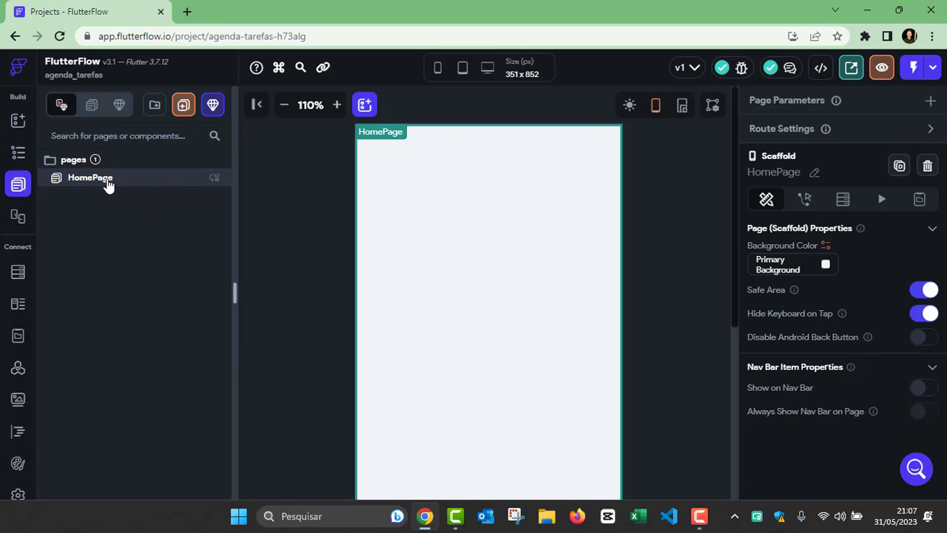
double_click(107, 182)
key(BackSpace)
text(listaTarefas)
key(Return)
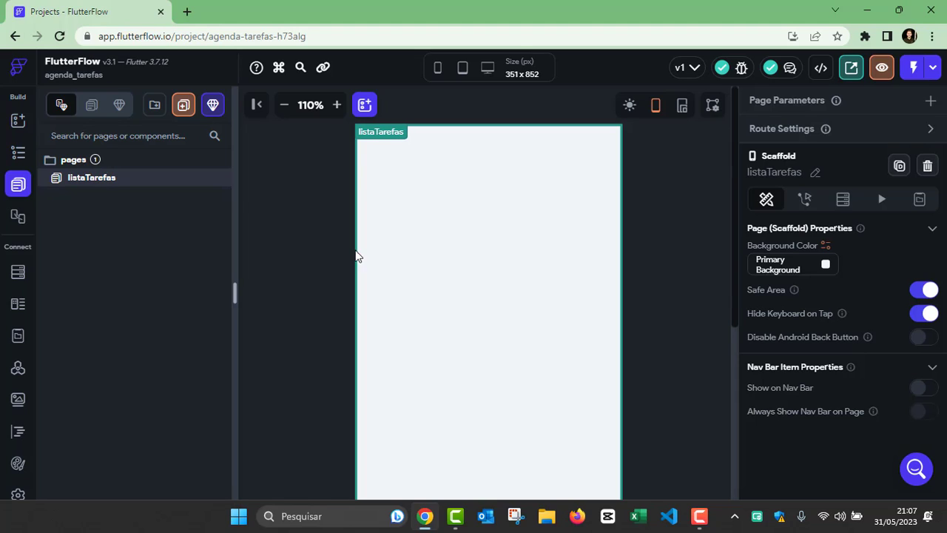